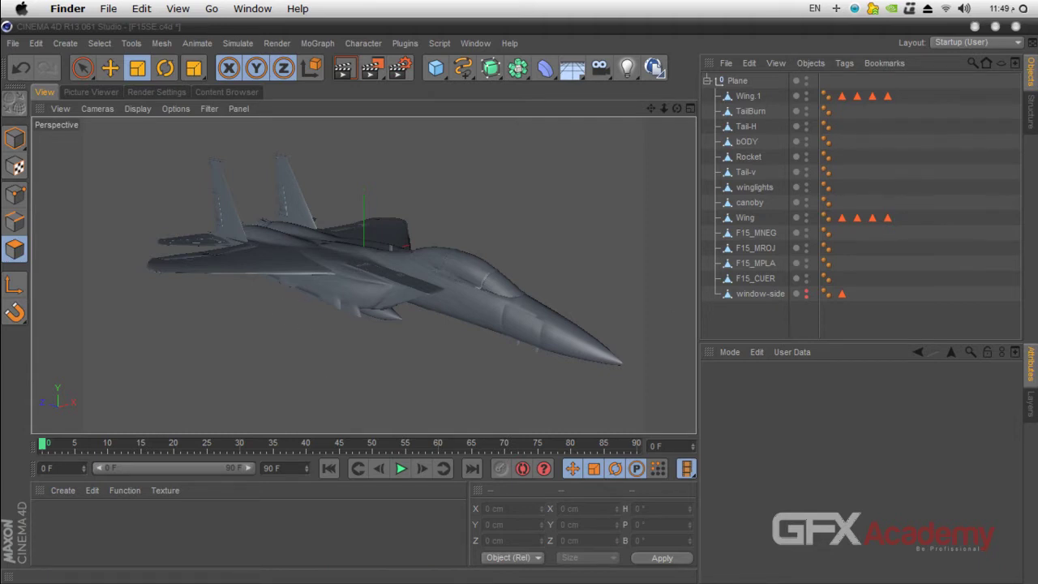
Step: Bring Windows Photo Viewer over the 3D scene, enlarge it, and look through the whole set of fighter-jet reference photos
{"action": "left_click_drag", "start_coordinate": [1037, 99], "coordinate": [584, 99]}
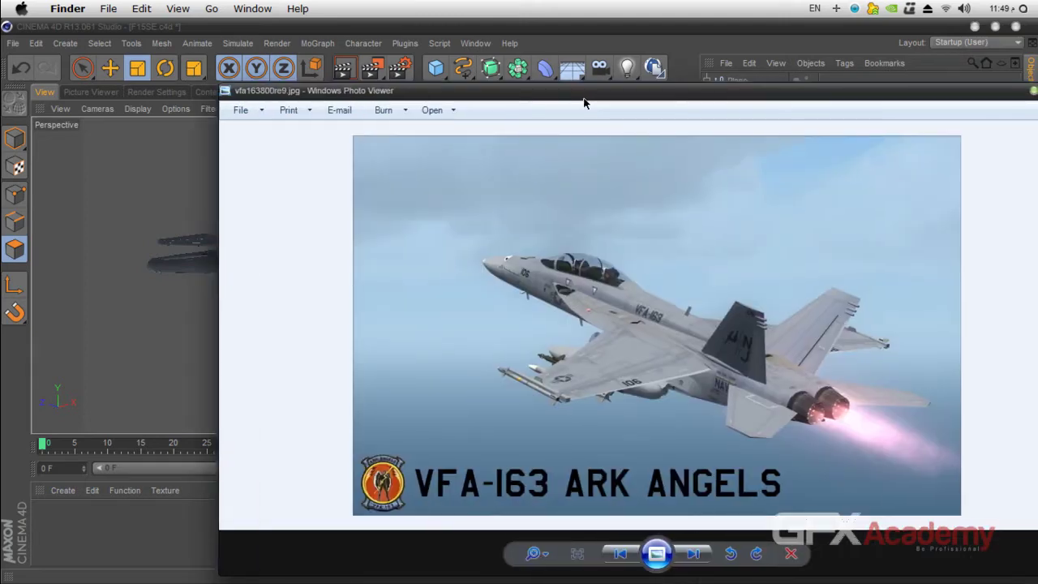
{"action": "double_click", "coordinate": [584, 99]}
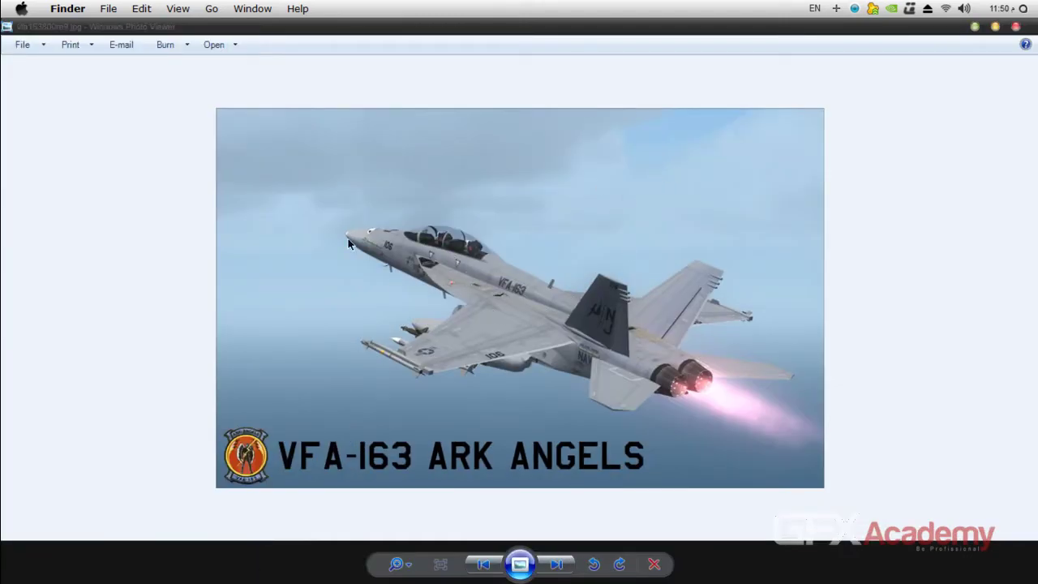
{"action": "left_click", "coordinate": [558, 566]}
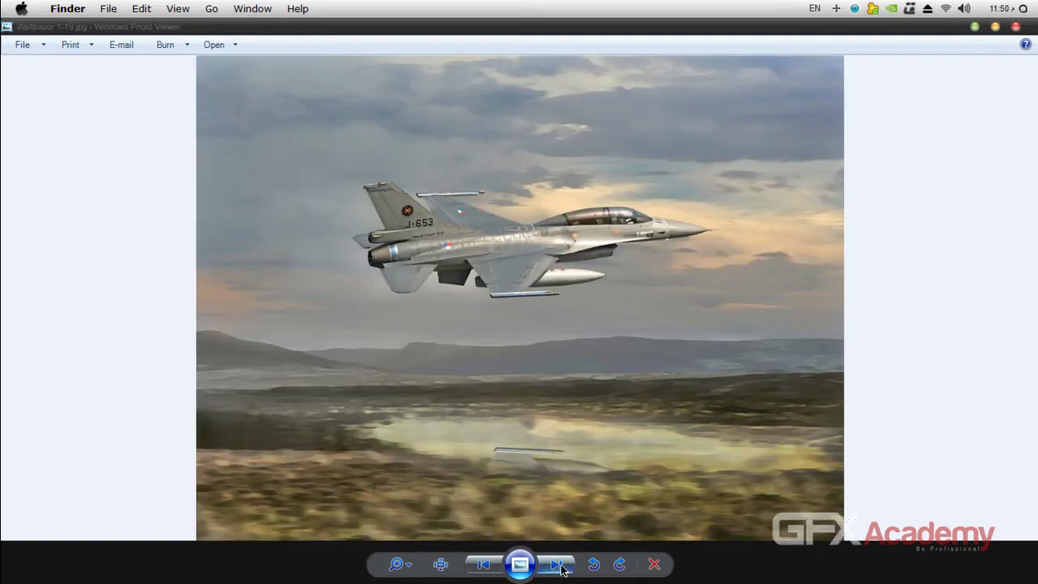
{"action": "left_click", "coordinate": [559, 569]}
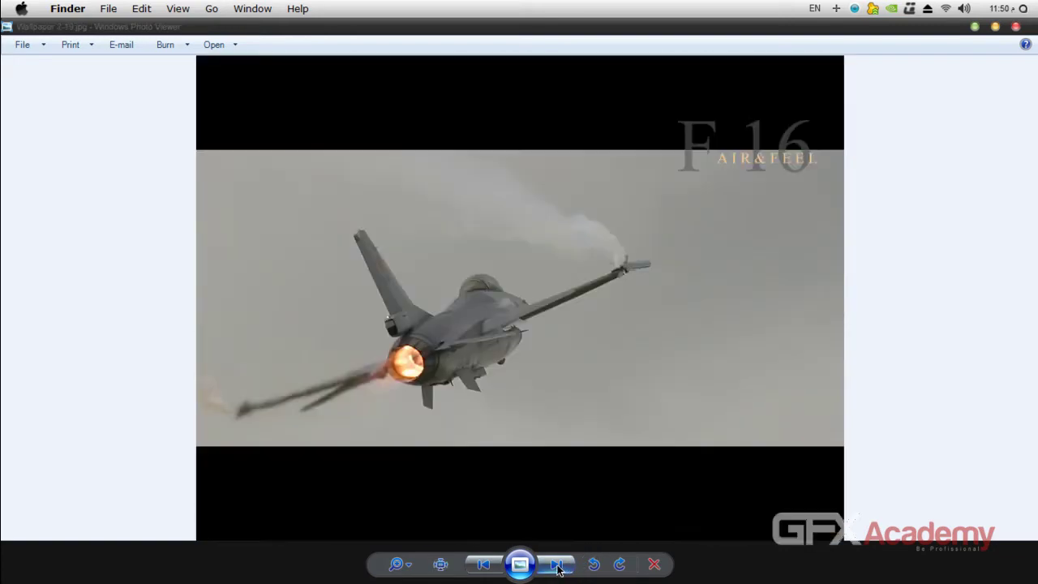
{"action": "left_click", "coordinate": [557, 568]}
{"action": "left_click", "coordinate": [557, 568]}
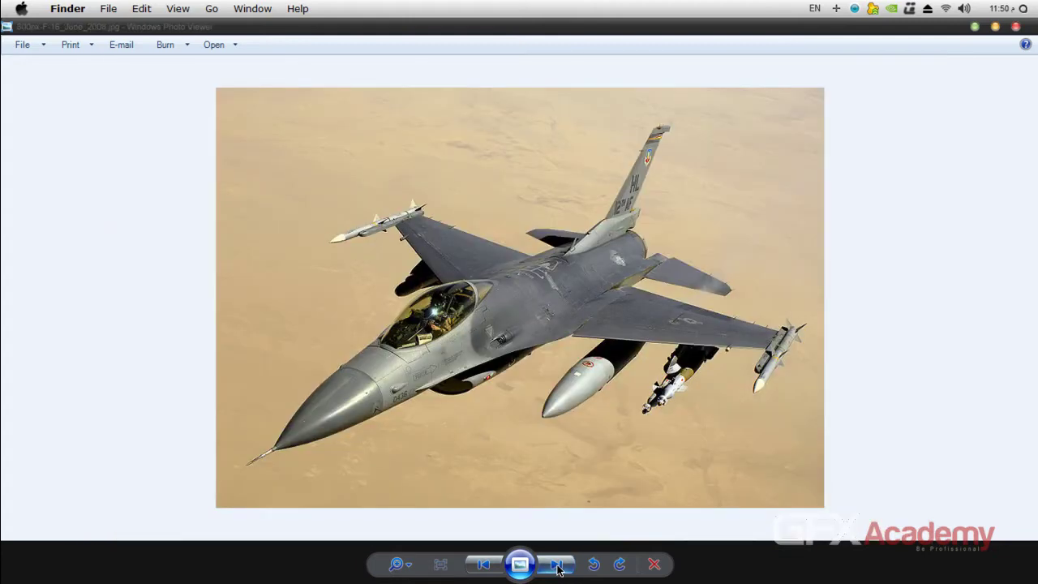
{"action": "left_click", "coordinate": [558, 567]}
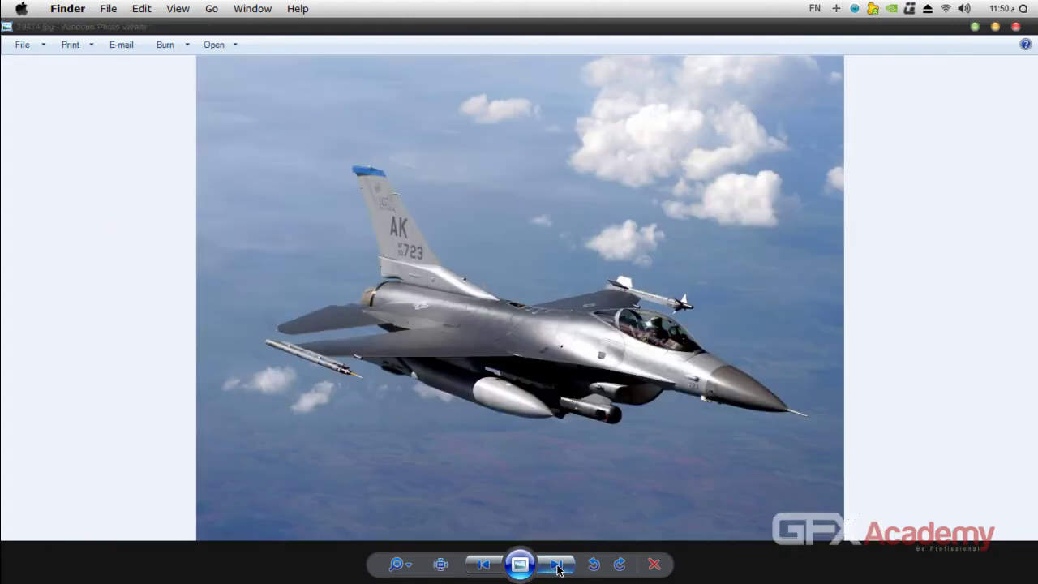
{"action": "left_click", "coordinate": [558, 567]}
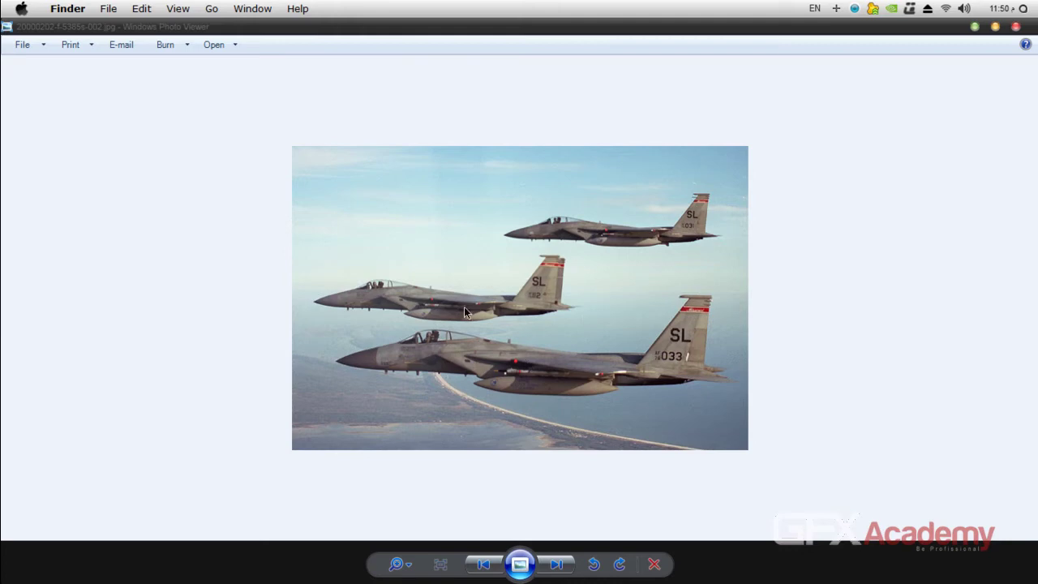
{"action": "left_click", "coordinate": [556, 565]}
{"action": "left_click", "coordinate": [554, 565]}
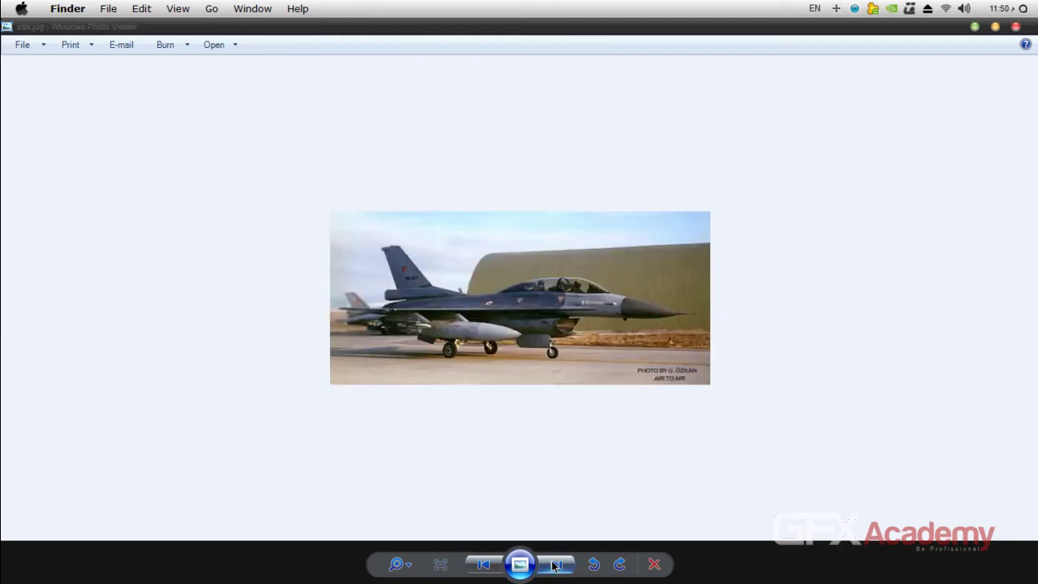
{"action": "left_click", "coordinate": [554, 565]}
{"action": "left_click", "coordinate": [555, 565]}
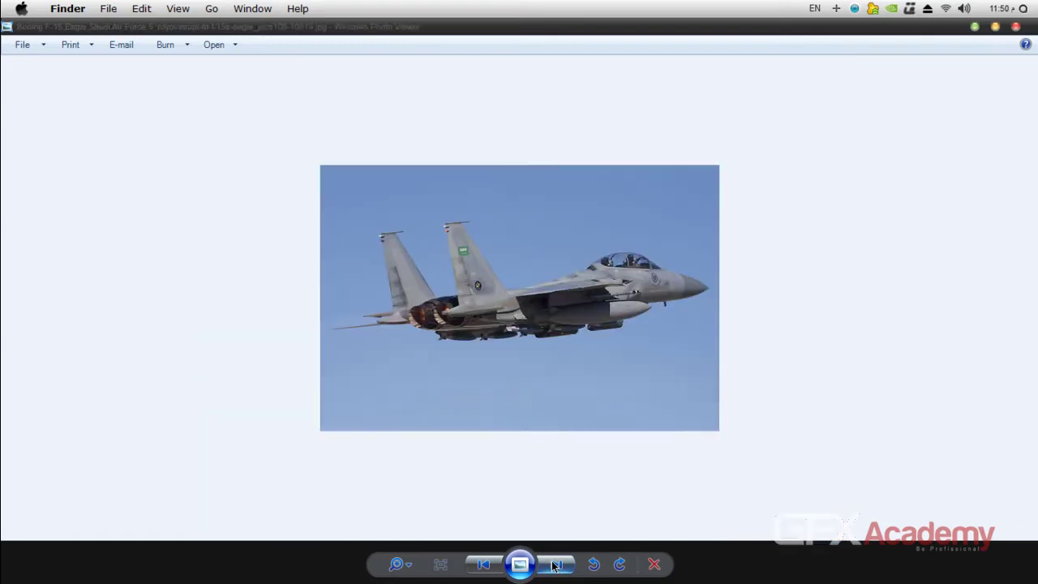
{"action": "left_click", "coordinate": [486, 565]}
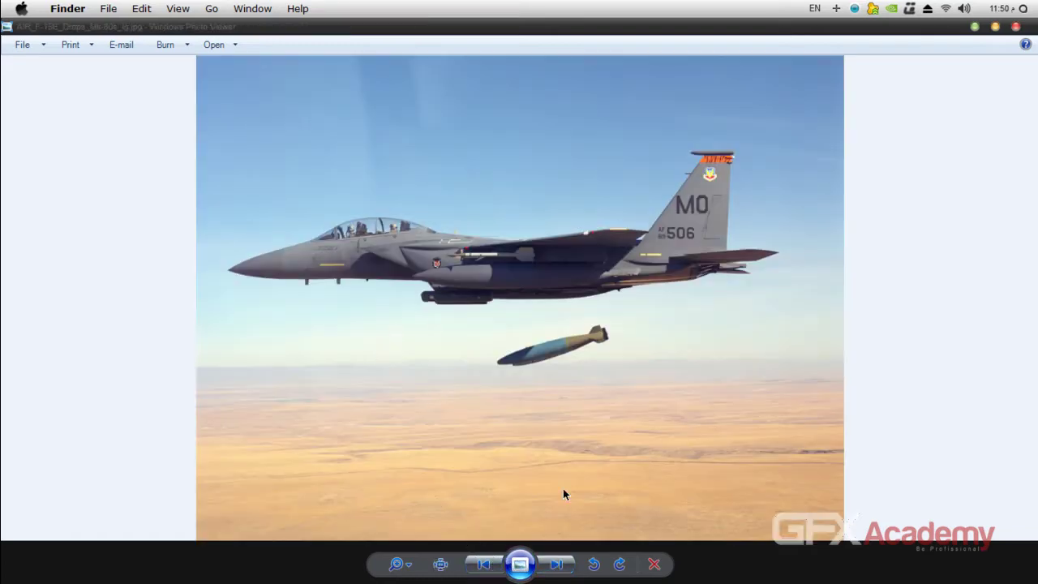
{"action": "left_click", "coordinate": [556, 566]}
{"action": "left_click", "coordinate": [556, 565]}
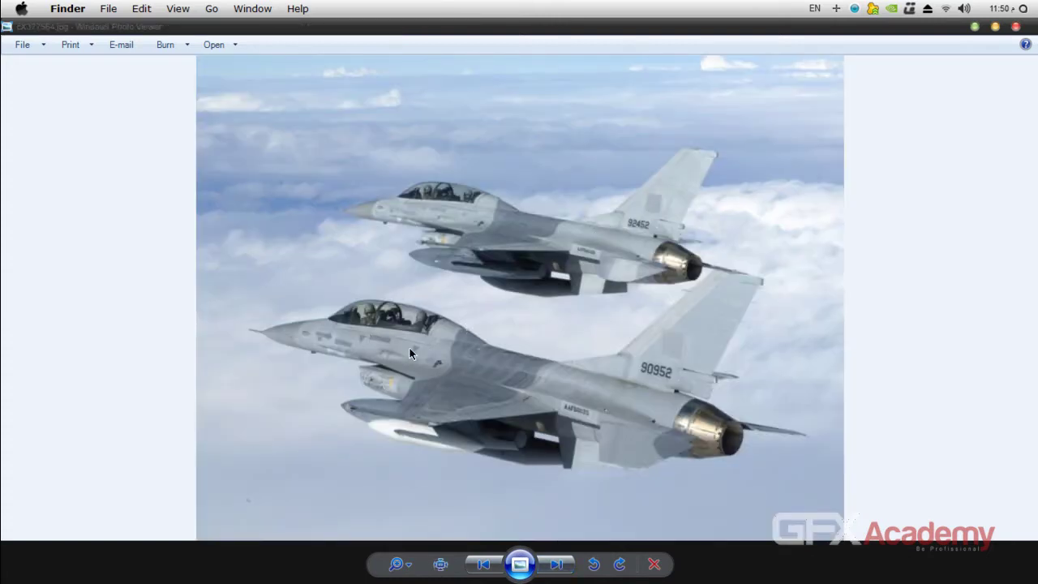
{"action": "left_click", "coordinate": [557, 565]}
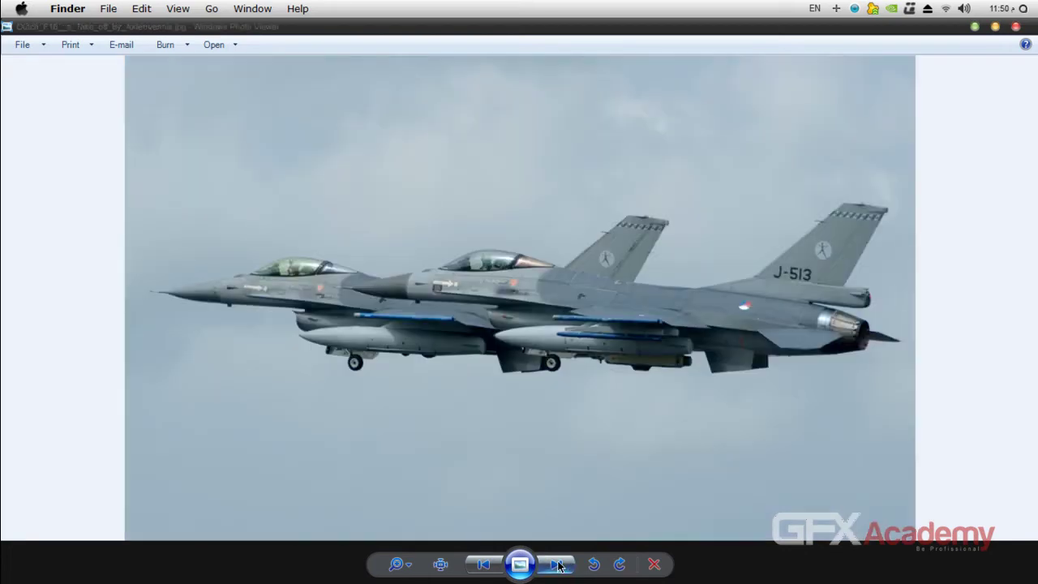
{"action": "left_click", "coordinate": [556, 565]}
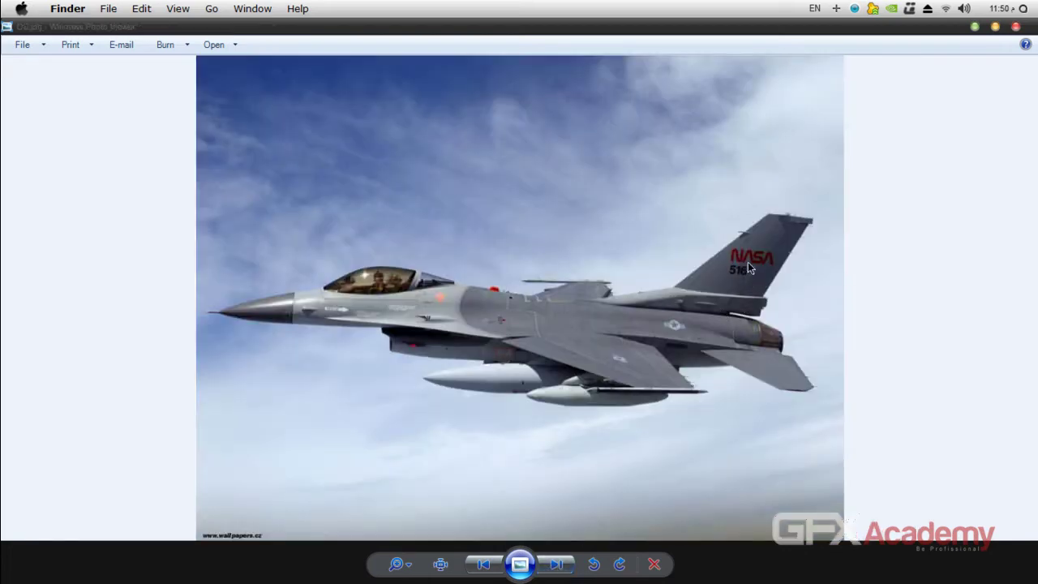
{"action": "left_click", "coordinate": [556, 564]}
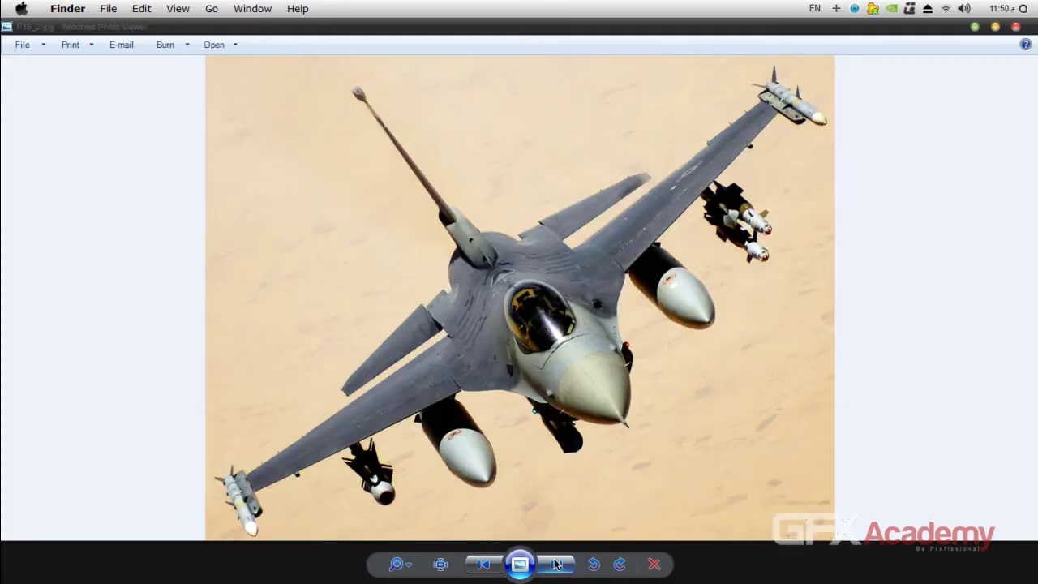
{"action": "left_click", "coordinate": [556, 565]}
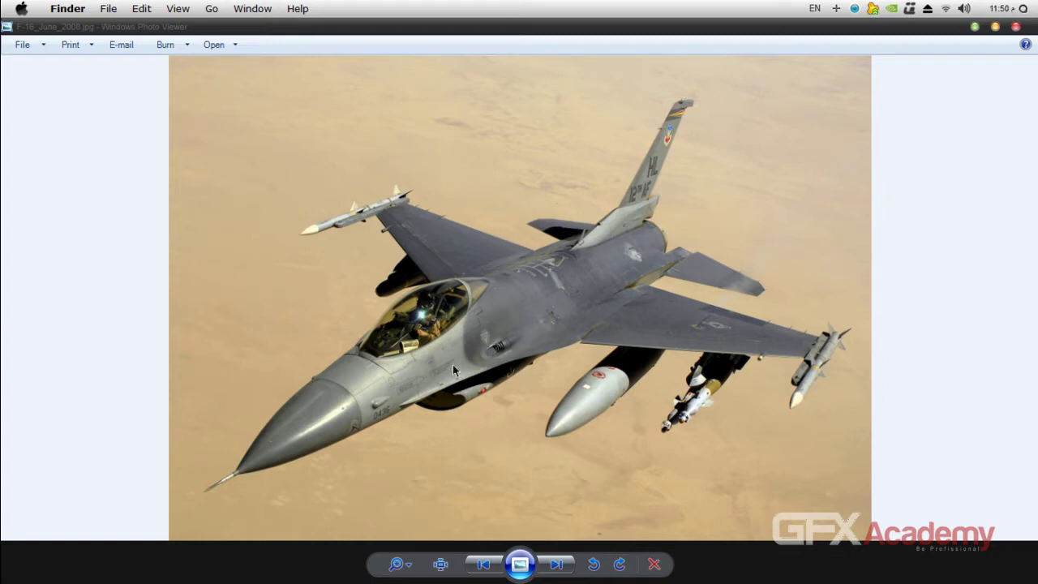
{"action": "left_click", "coordinate": [558, 564]}
{"action": "left_click", "coordinate": [558, 564]}
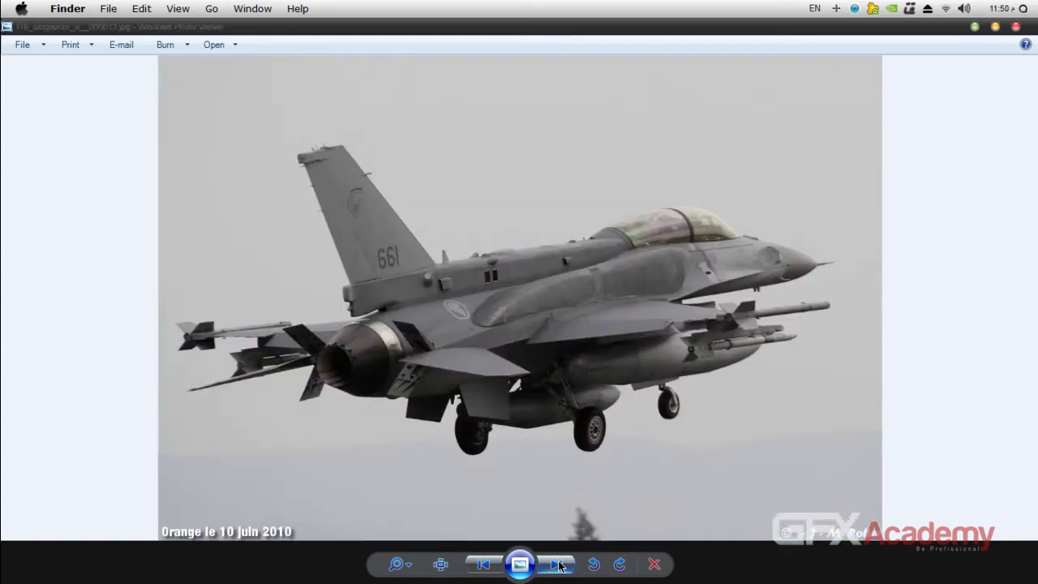
{"action": "left_click", "coordinate": [558, 565]}
{"action": "left_click", "coordinate": [558, 564]}
{"action": "left_click", "coordinate": [558, 565]}
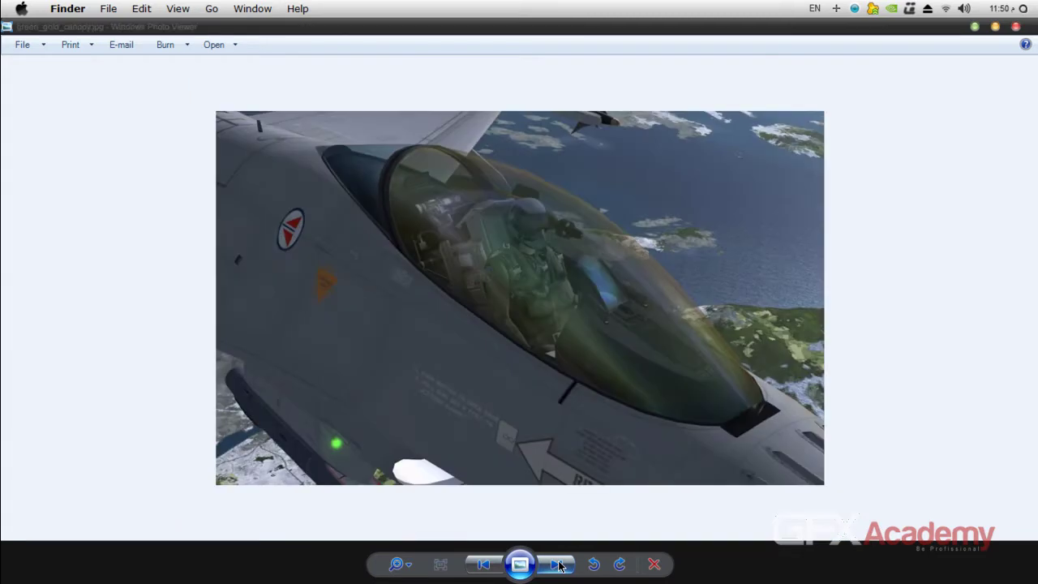
{"action": "left_click", "coordinate": [558, 565]}
{"action": "left_click", "coordinate": [558, 564]}
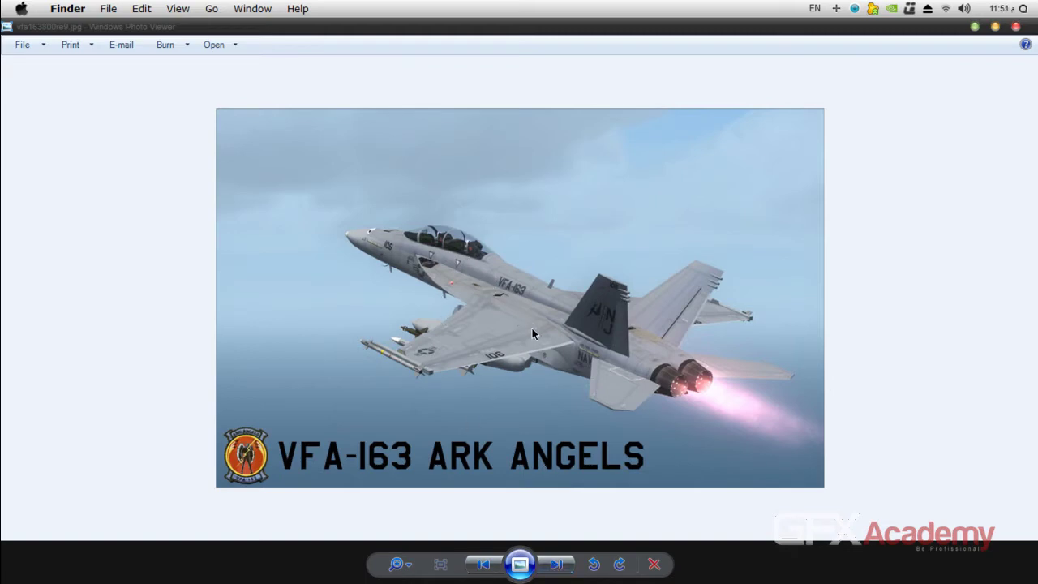
Step: Revisit the F-16 and F-15 reference photos, going back and forth to compare flight angles, engine glow, paint and backgrounds
{"action": "left_click", "coordinate": [557, 565]}
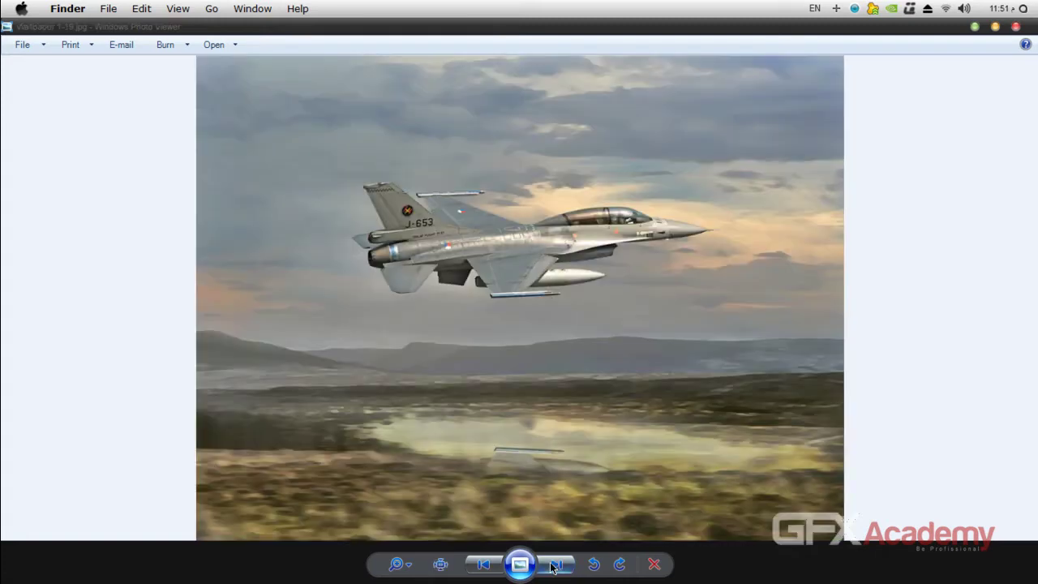
{"action": "left_click", "coordinate": [555, 566]}
{"action": "left_click", "coordinate": [494, 571]}
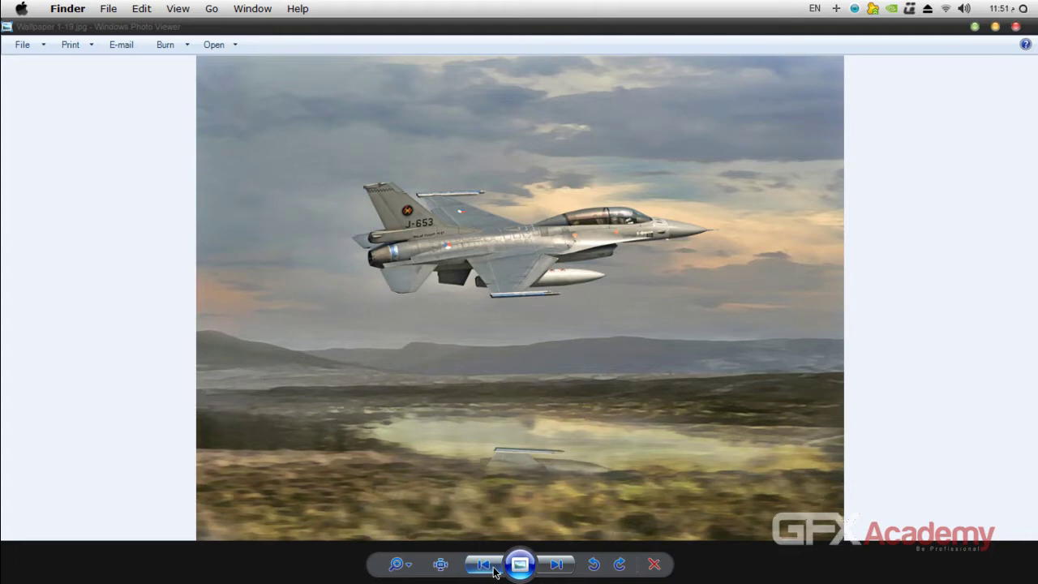
{"action": "left_click", "coordinate": [555, 567]}
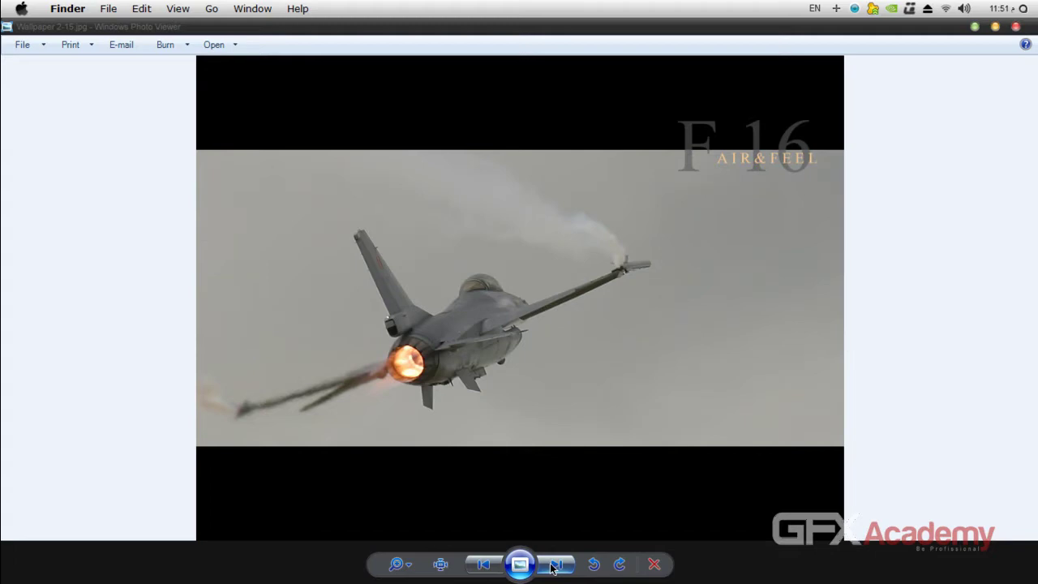
{"action": "left_click", "coordinate": [557, 566]}
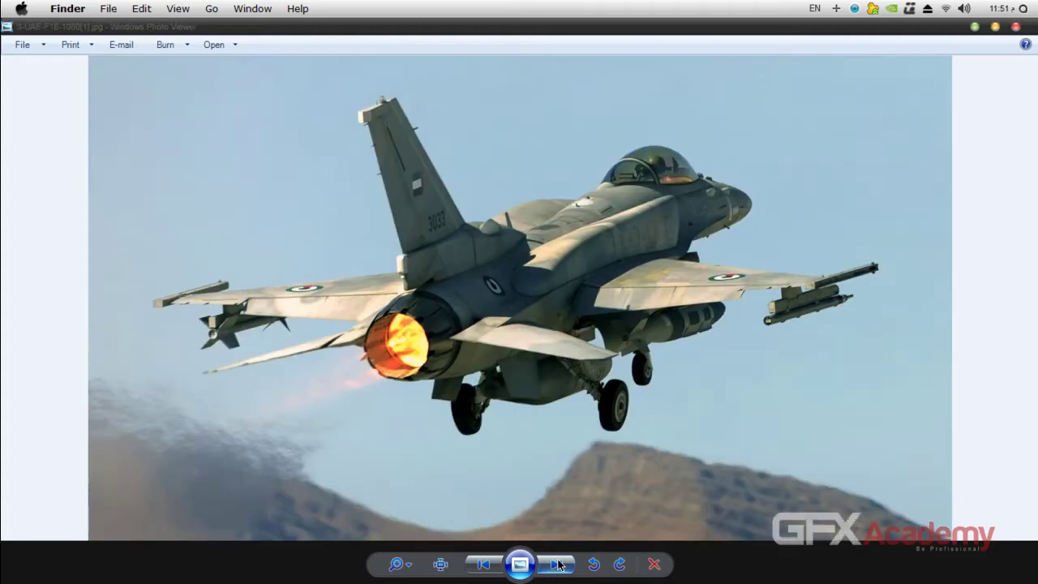
{"action": "left_click", "coordinate": [557, 565]}
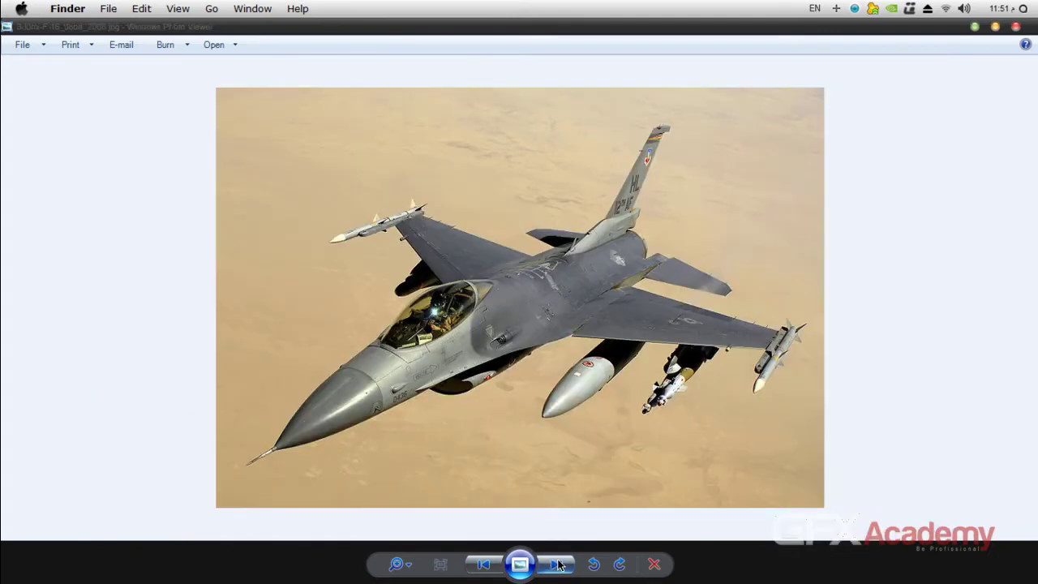
{"action": "left_click", "coordinate": [557, 565]}
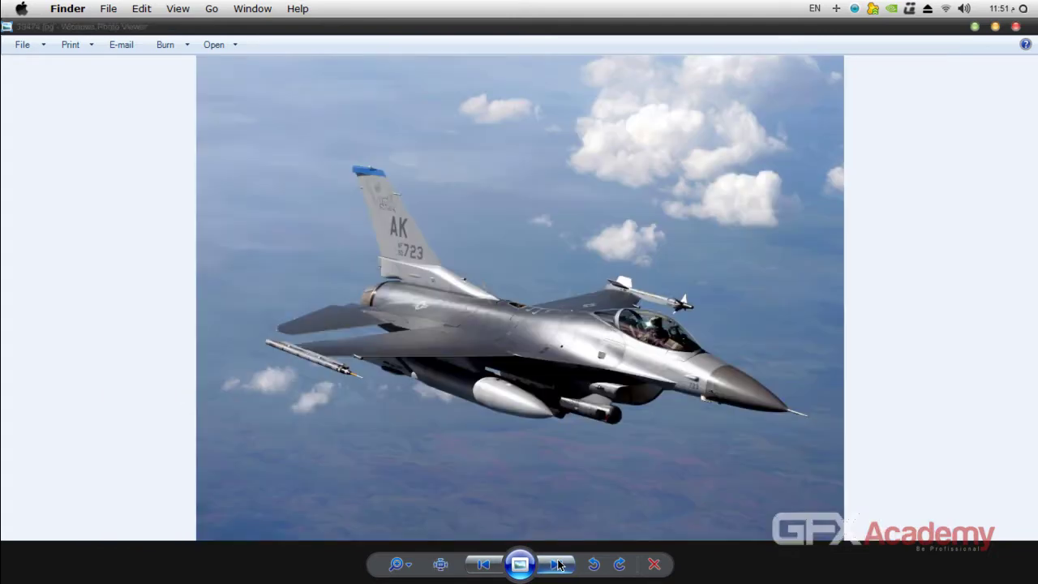
{"action": "left_click", "coordinate": [489, 564]}
{"action": "left_click", "coordinate": [488, 564]}
{"action": "left_click", "coordinate": [488, 564]}
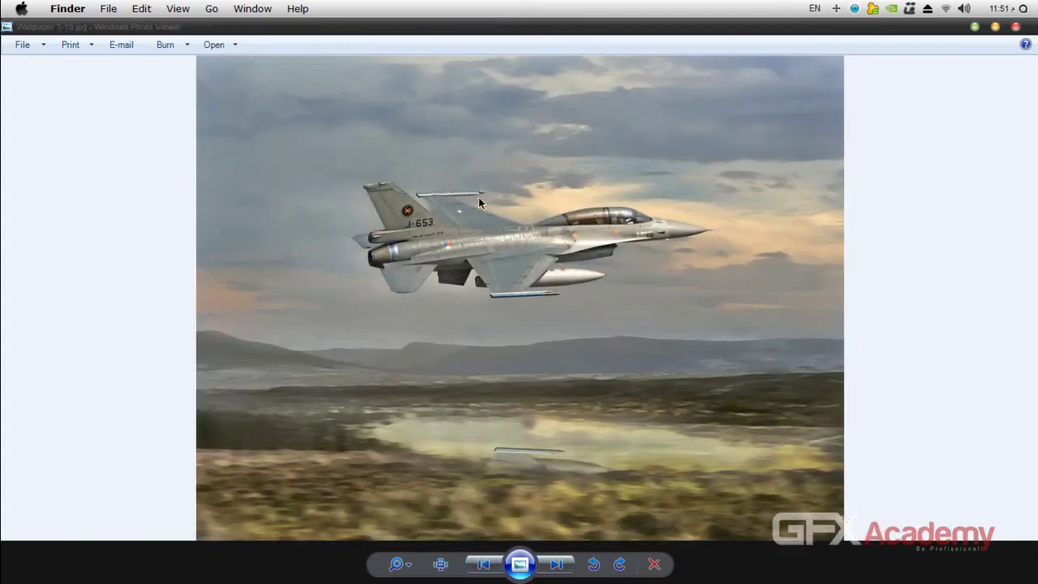
{"action": "left_click", "coordinate": [483, 565]}
{"action": "left_click", "coordinate": [557, 565]}
{"action": "left_click", "coordinate": [558, 565]}
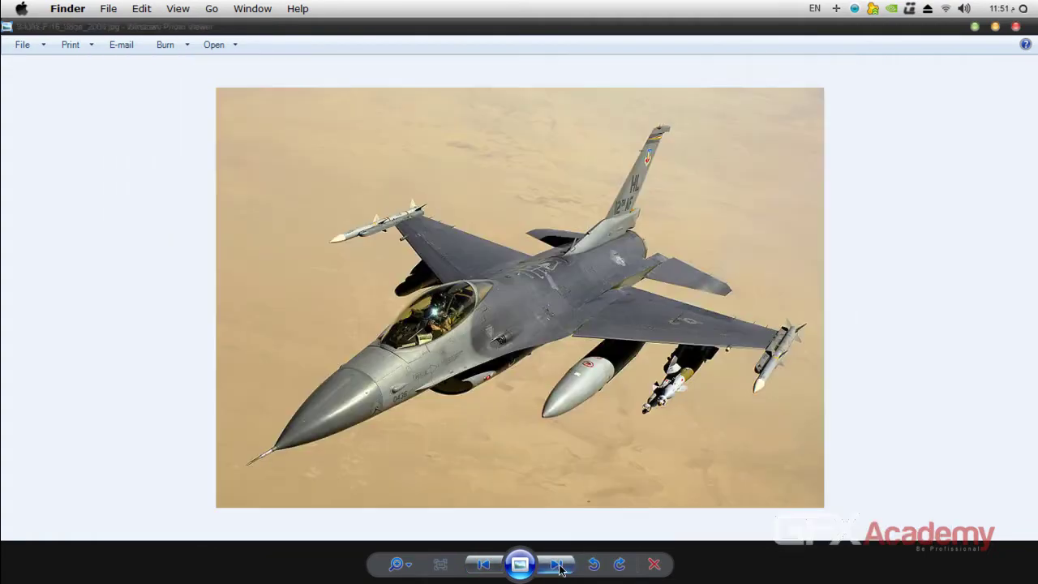
{"action": "left_click", "coordinate": [557, 566]}
{"action": "left_click", "coordinate": [485, 565]}
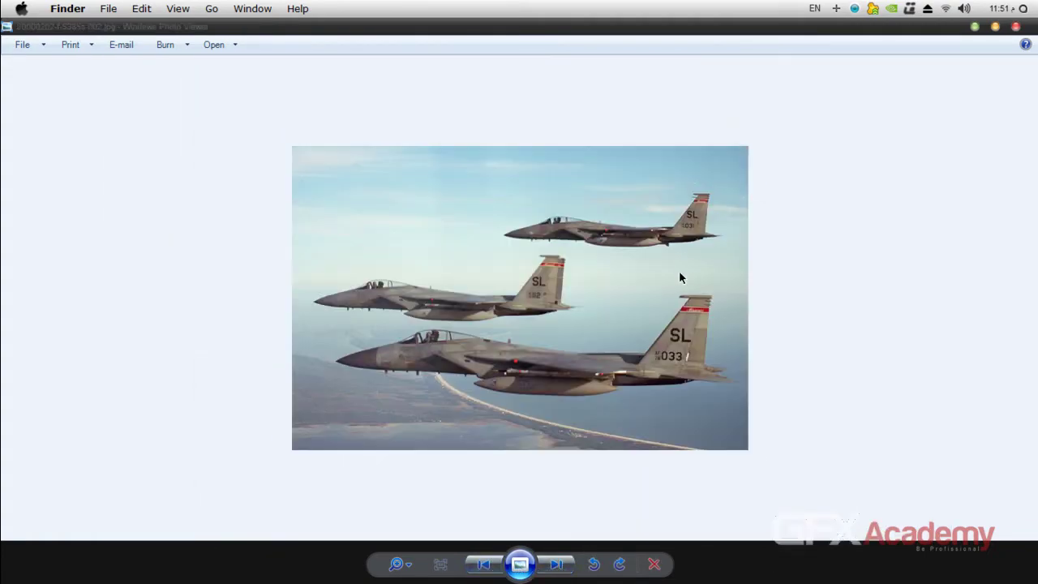
{"action": "left_click", "coordinate": [557, 565]}
{"action": "left_click", "coordinate": [557, 566]}
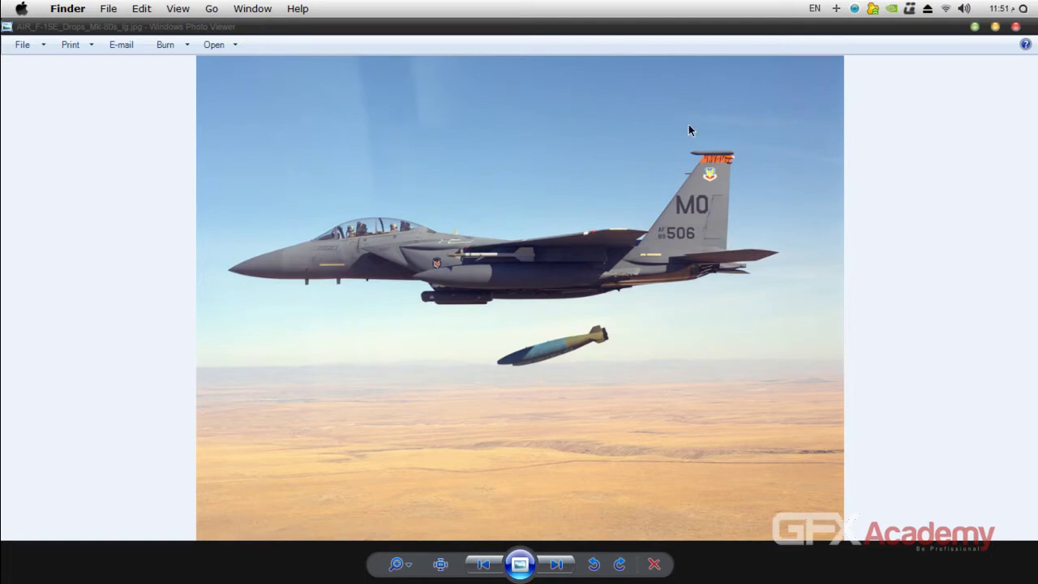
Step: Close the jet photos, open the landscape reference photos, and look through the mountain, forest and snow scenes for background ideas
{"action": "left_click", "coordinate": [1015, 27]}
{"action": "left_click", "coordinate": [558, 274]}
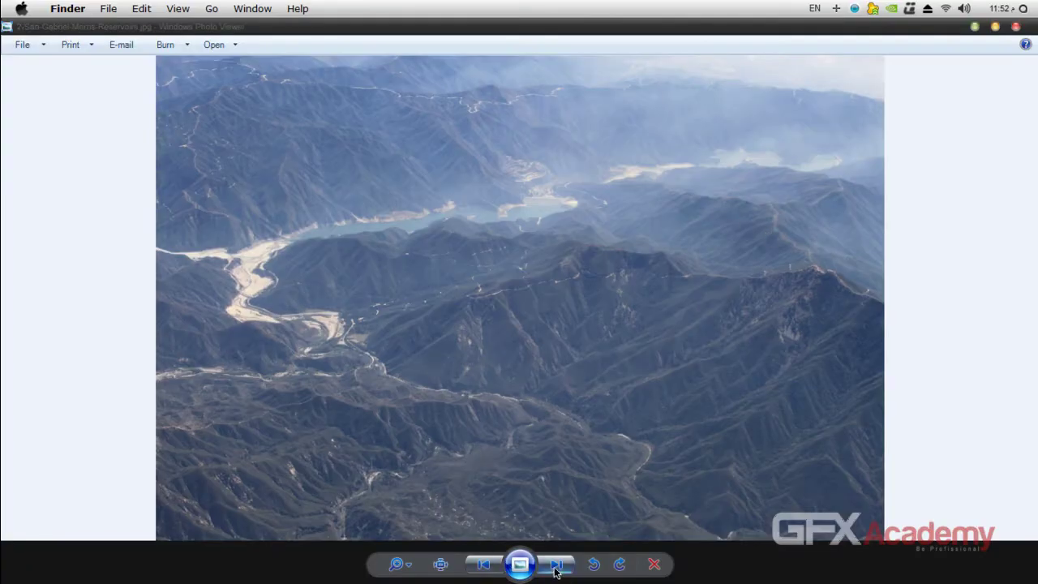
{"action": "left_click", "coordinate": [556, 566]}
{"action": "left_click", "coordinate": [555, 568]}
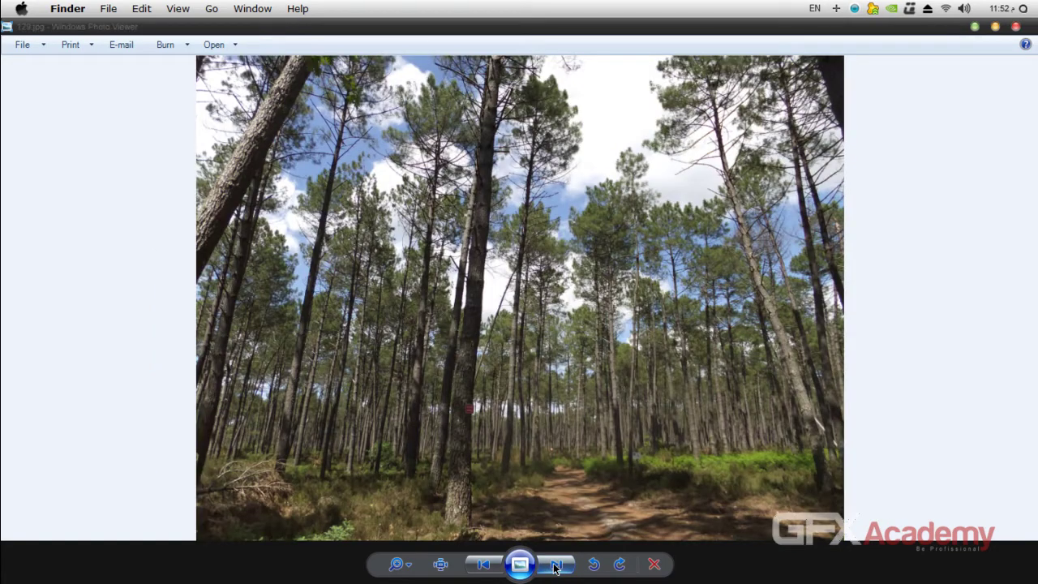
{"action": "left_click", "coordinate": [556, 568]}
{"action": "left_click", "coordinate": [556, 568]}
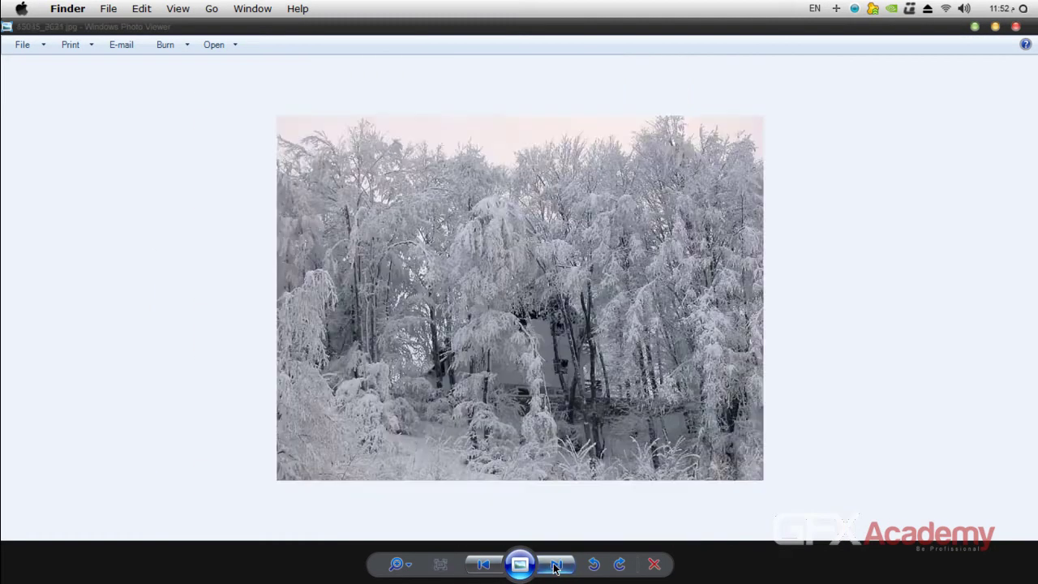
{"action": "left_click", "coordinate": [556, 568]}
{"action": "left_click", "coordinate": [555, 568]}
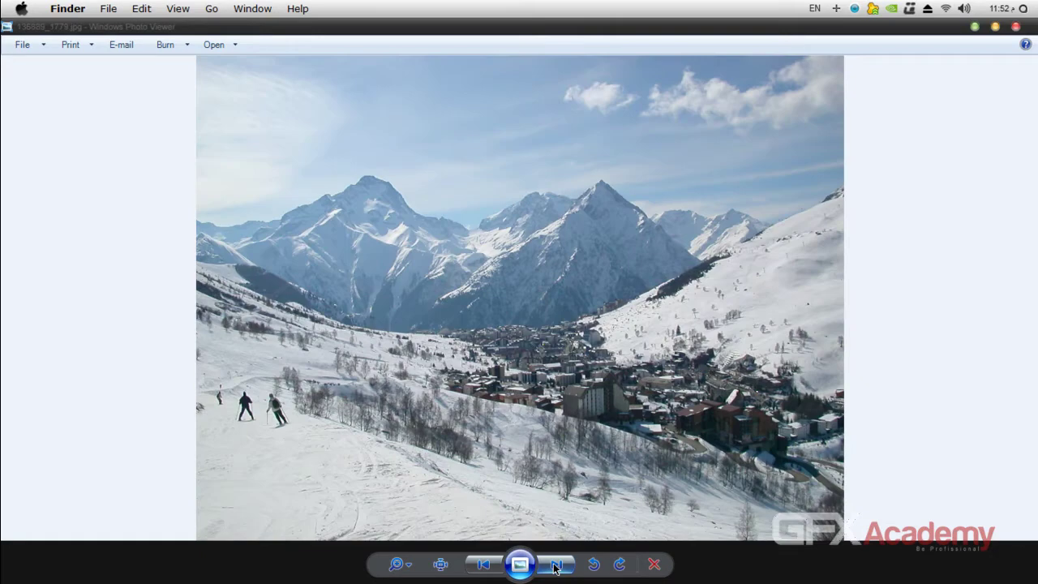
{"action": "left_click", "coordinate": [555, 568]}
{"action": "left_click", "coordinate": [555, 568]}
{"action": "left_click", "coordinate": [555, 568]}
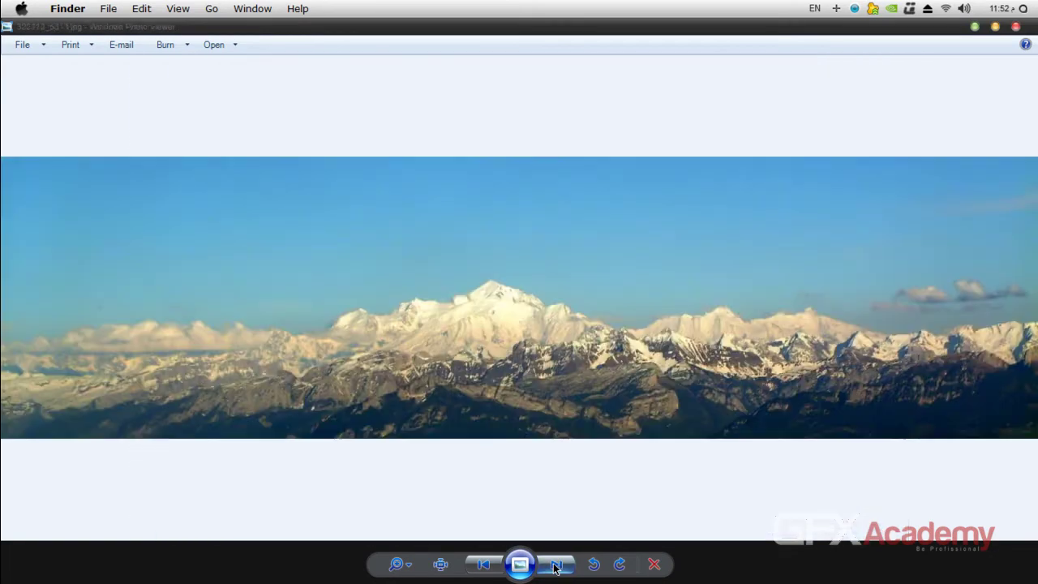
{"action": "left_click", "coordinate": [555, 568]}
{"action": "left_click", "coordinate": [555, 568]}
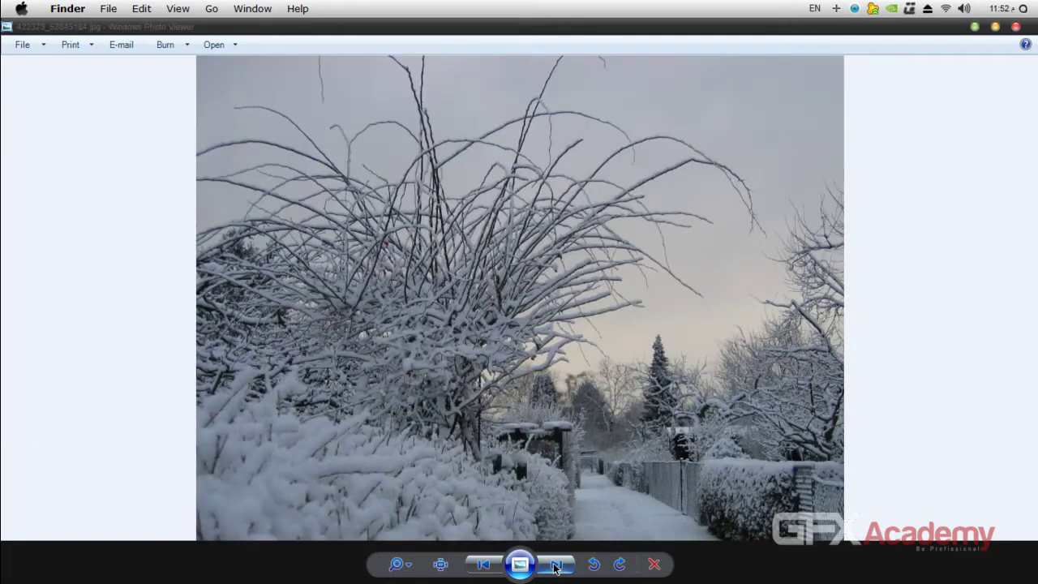
{"action": "left_click", "coordinate": [555, 567]}
{"action": "left_click", "coordinate": [556, 568]}
{"action": "left_click", "coordinate": [556, 568]}
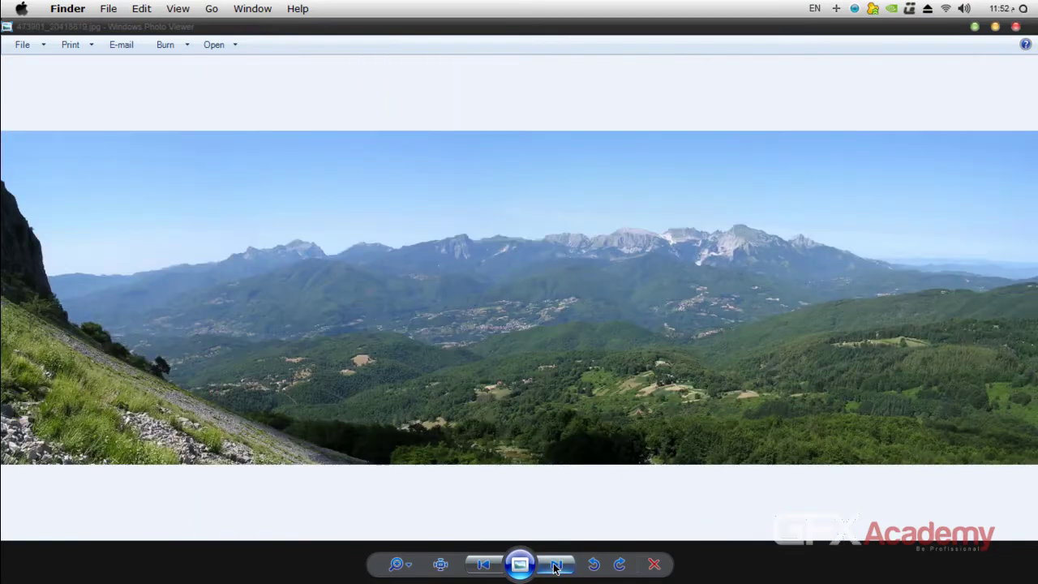
{"action": "left_click", "coordinate": [555, 568]}
{"action": "left_click", "coordinate": [555, 568]}
{"action": "left_click", "coordinate": [555, 568]}
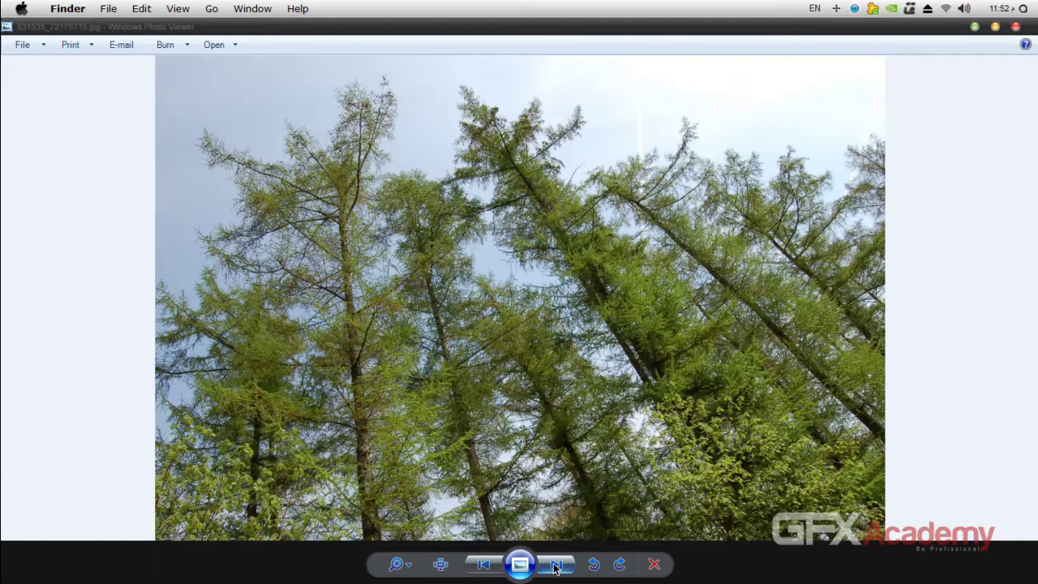
{"action": "left_click", "coordinate": [555, 565]}
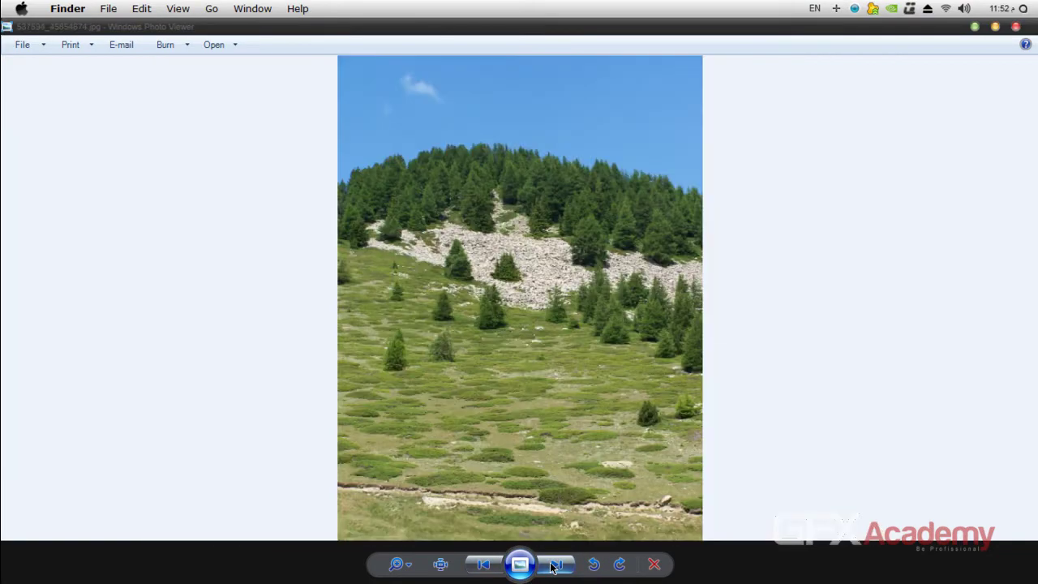
{"action": "left_click", "coordinate": [554, 566]}
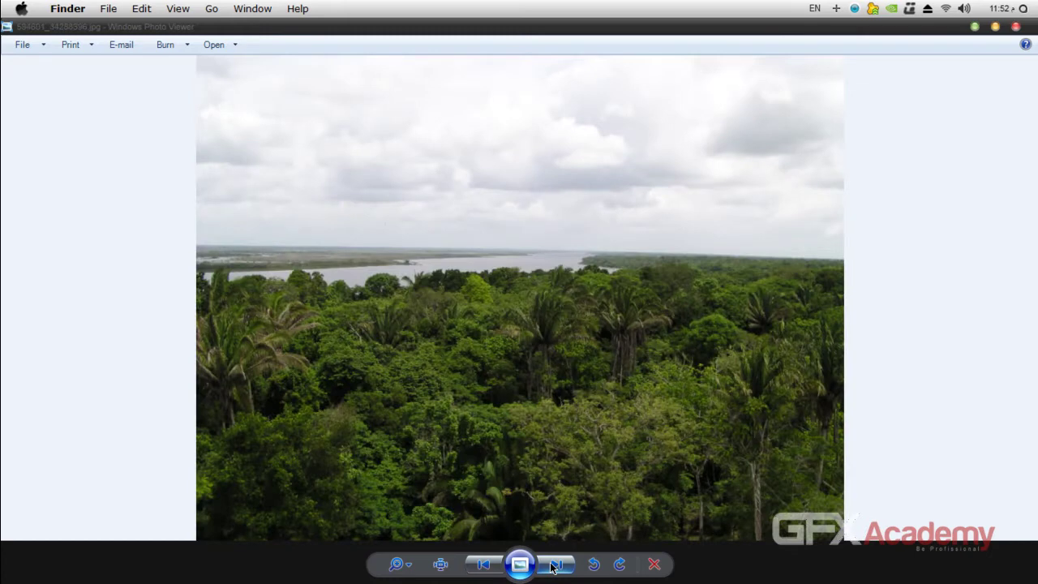
{"action": "left_click", "coordinate": [555, 565]}
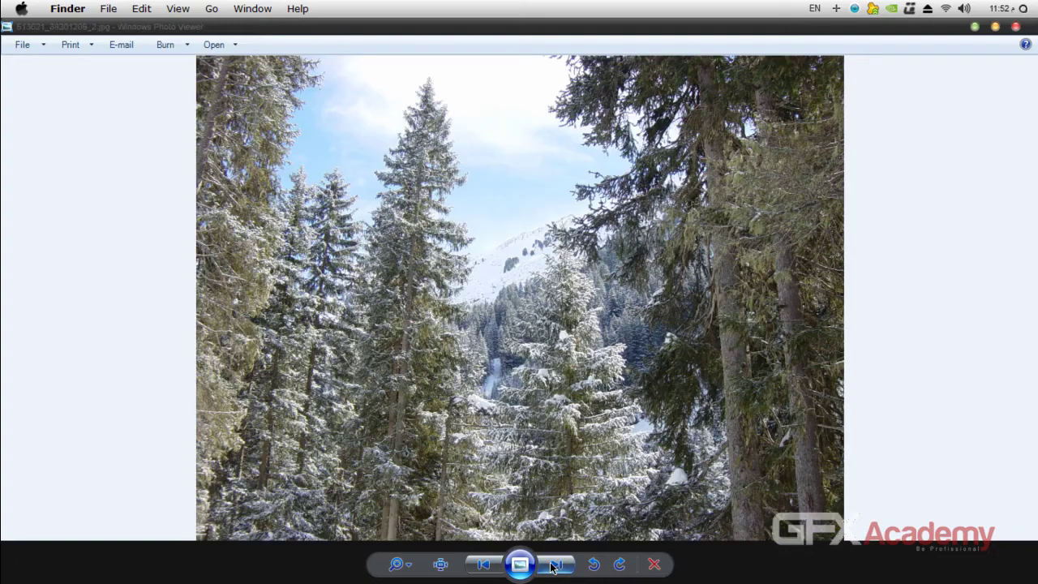
{"action": "left_click", "coordinate": [555, 565]}
{"action": "left_click", "coordinate": [555, 566]}
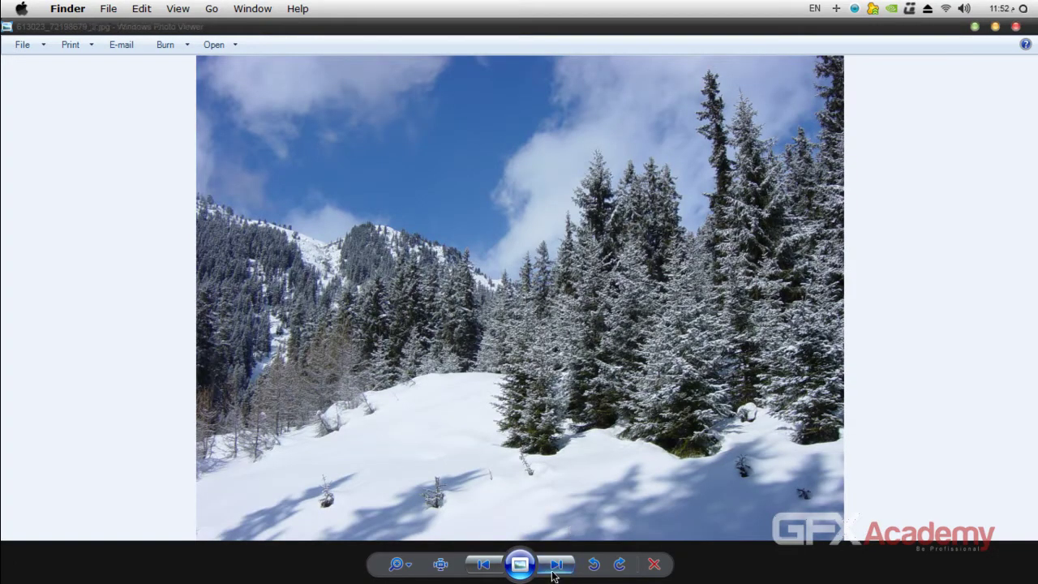
Step: Move the photo viewer aside to look at the F-15 model behind it, and bring the viewer back over the scene
{"action": "left_click_drag", "start_coordinate": [608, 32], "coordinate": [595, 240]}
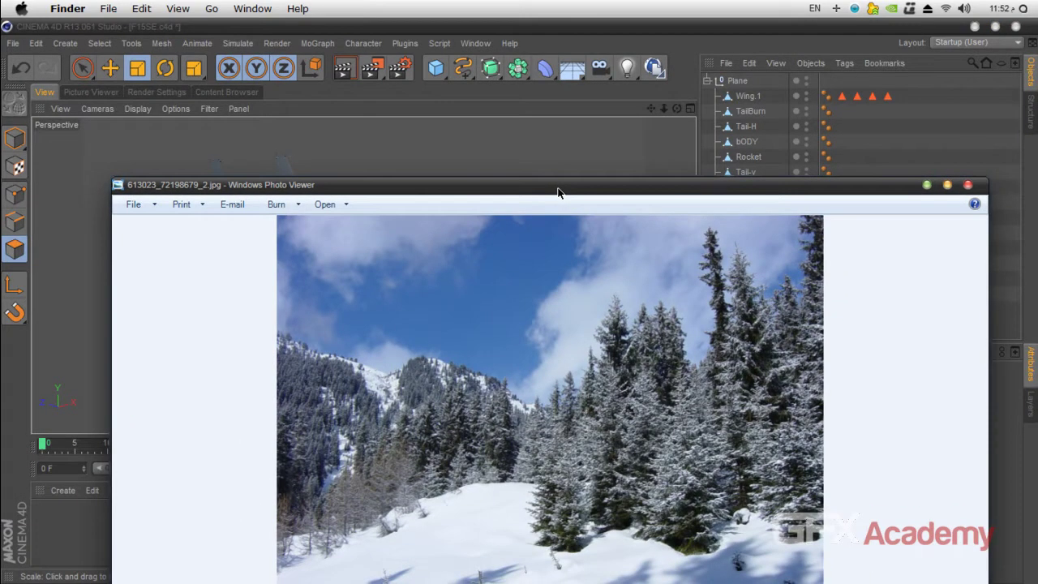
{"action": "left_click_drag", "start_coordinate": [558, 192], "coordinate": [533, 288]}
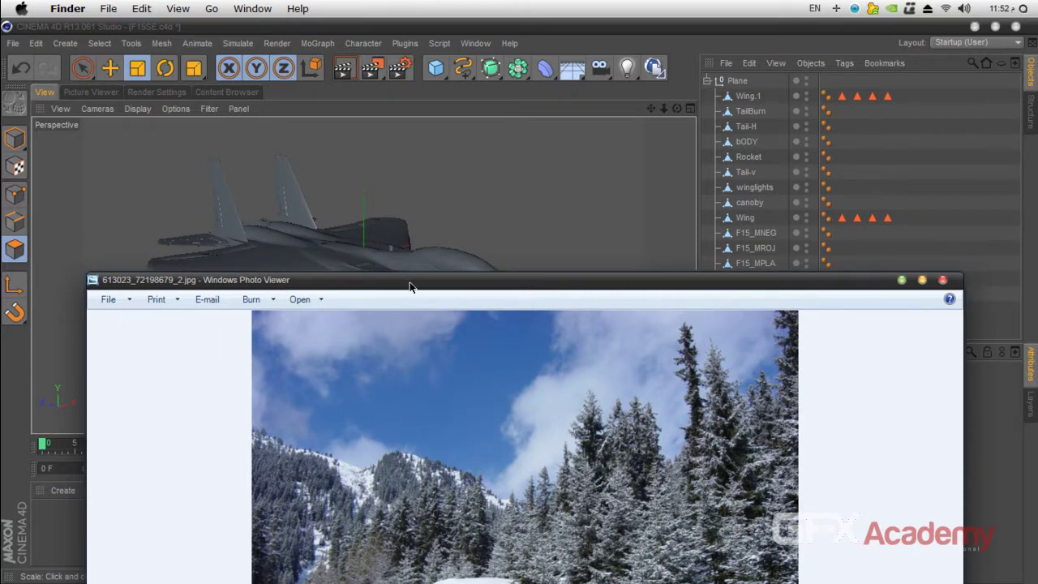
{"action": "left_click_drag", "start_coordinate": [409, 286], "coordinate": [416, 125]}
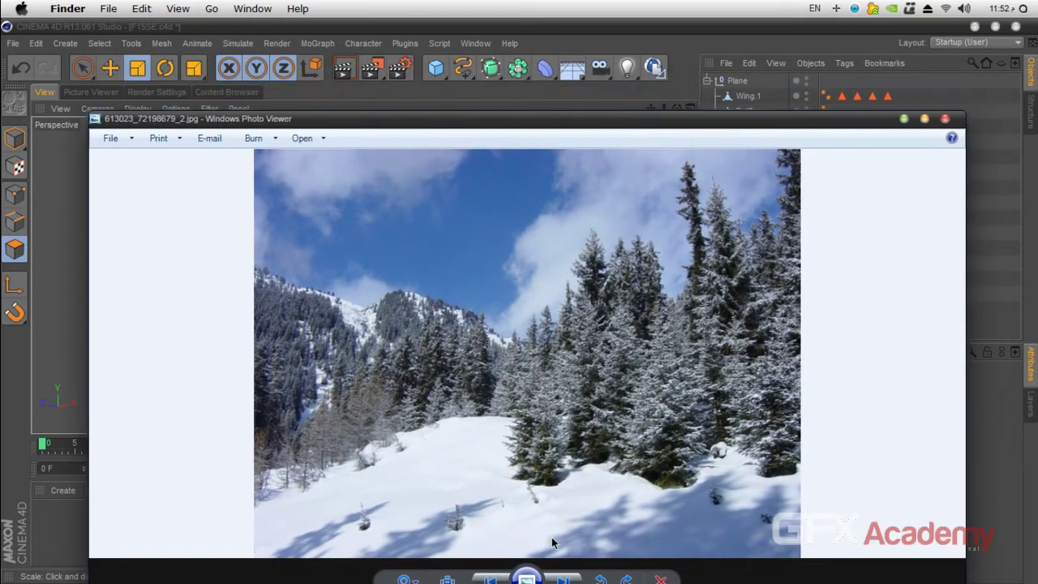
Step: Continue through the landscape photos, examining the snowy fir forests, jungle and winter village scenes
{"action": "left_click", "coordinate": [562, 579]}
{"action": "left_click", "coordinate": [563, 579]}
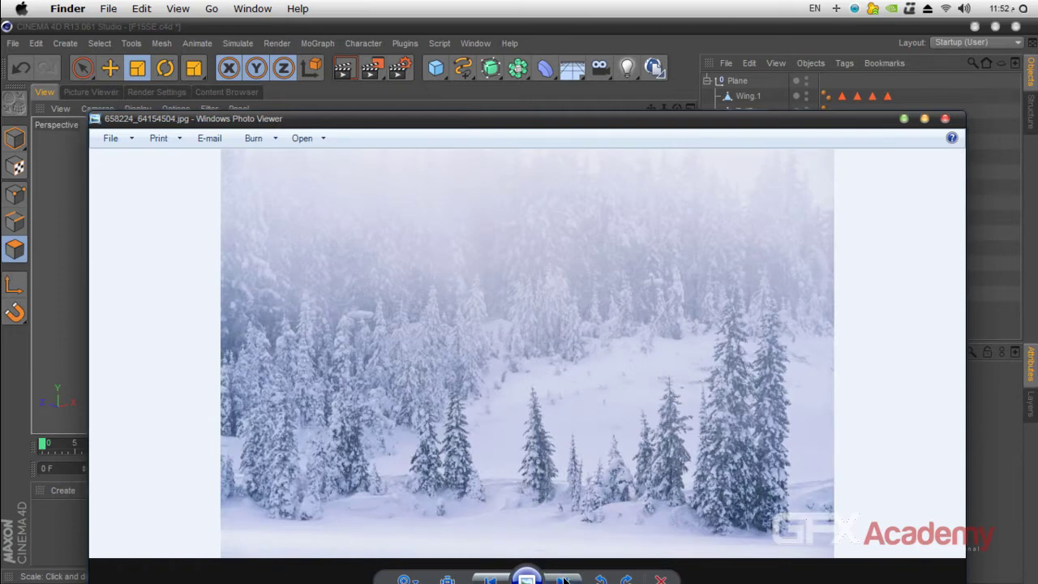
{"action": "left_click", "coordinate": [563, 579]}
{"action": "left_click", "coordinate": [563, 579]}
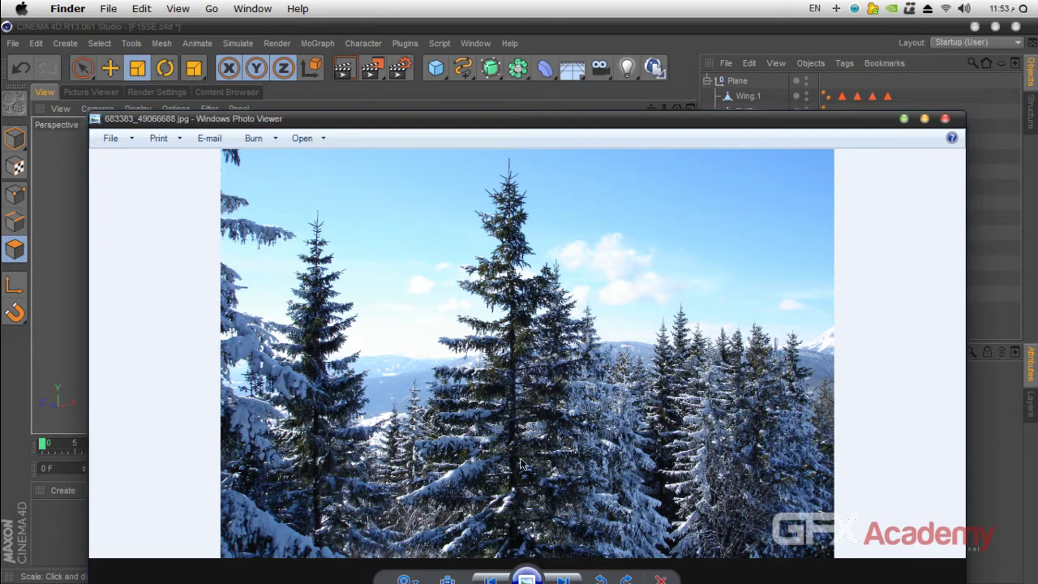
{"action": "left_click", "coordinate": [563, 579]}
{"action": "left_click", "coordinate": [565, 577]}
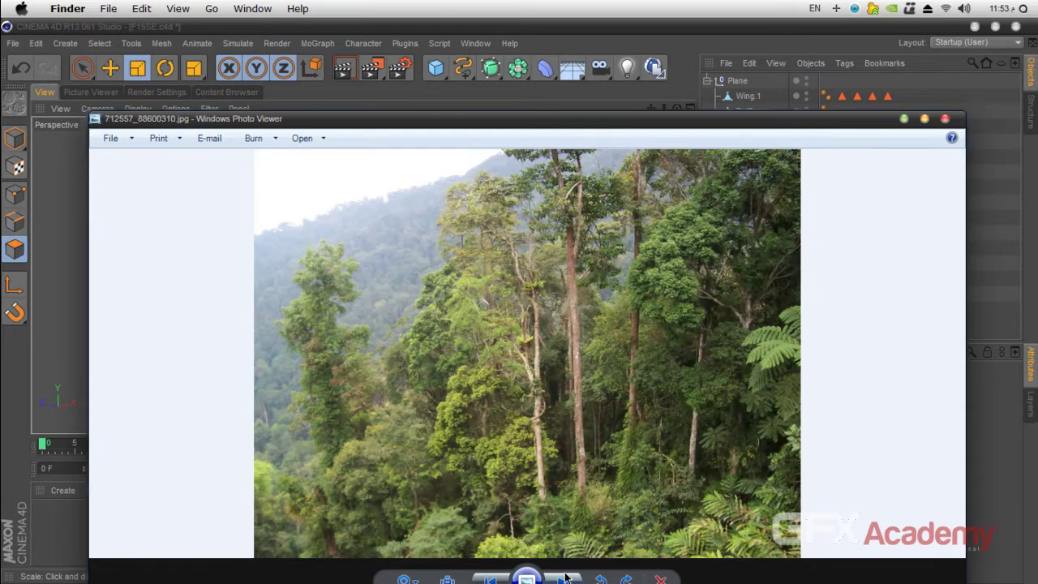
{"action": "left_click", "coordinate": [565, 577]}
{"action": "left_click", "coordinate": [565, 577]}
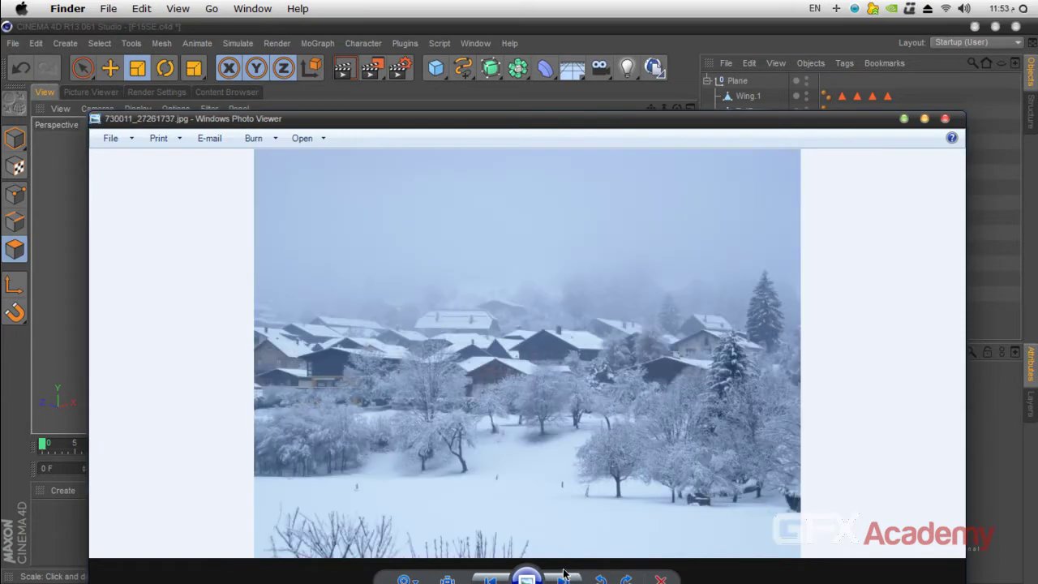
{"action": "left_click", "coordinate": [565, 577]}
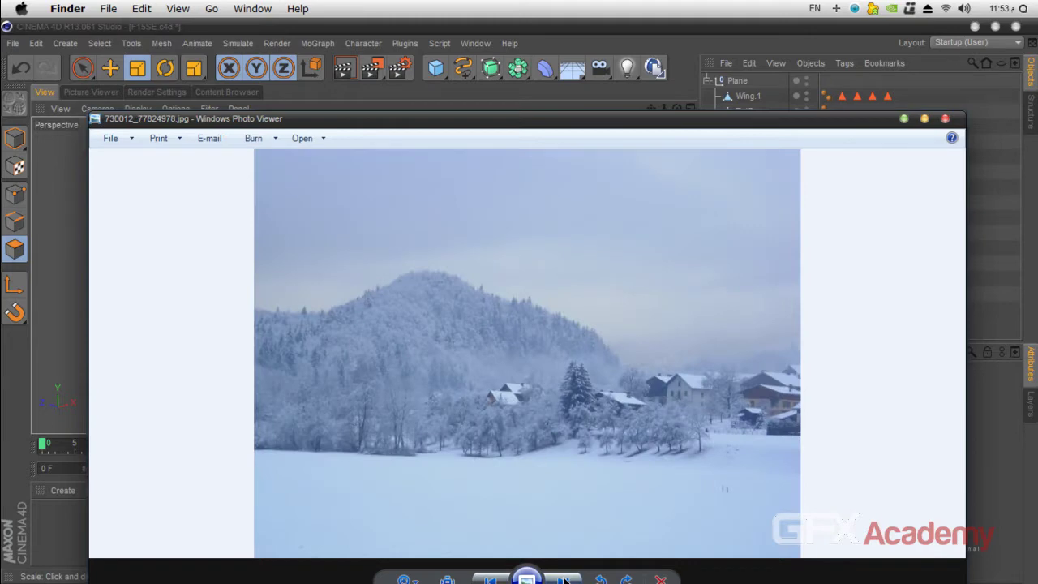
{"action": "left_click", "coordinate": [565, 579]}
{"action": "left_click", "coordinate": [565, 579]}
{"action": "left_click", "coordinate": [566, 579]}
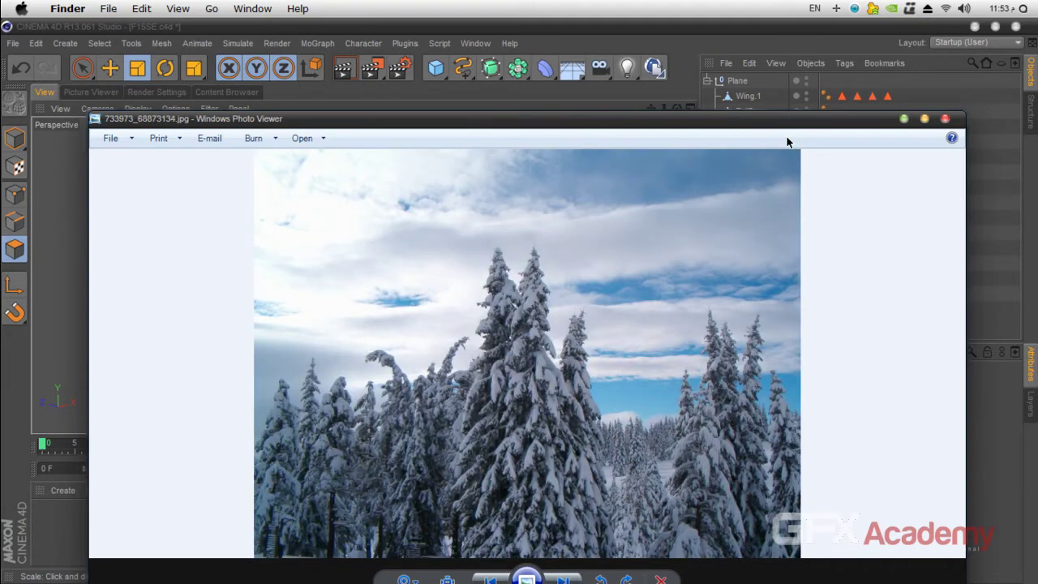
Step: Reposition the photo viewer to show it fully, examine further forest, mountain and valley photos, and close the viewer
{"action": "left_click_drag", "start_coordinate": [641, 119], "coordinate": [612, 40]}
{"action": "left_click", "coordinate": [533, 504]}
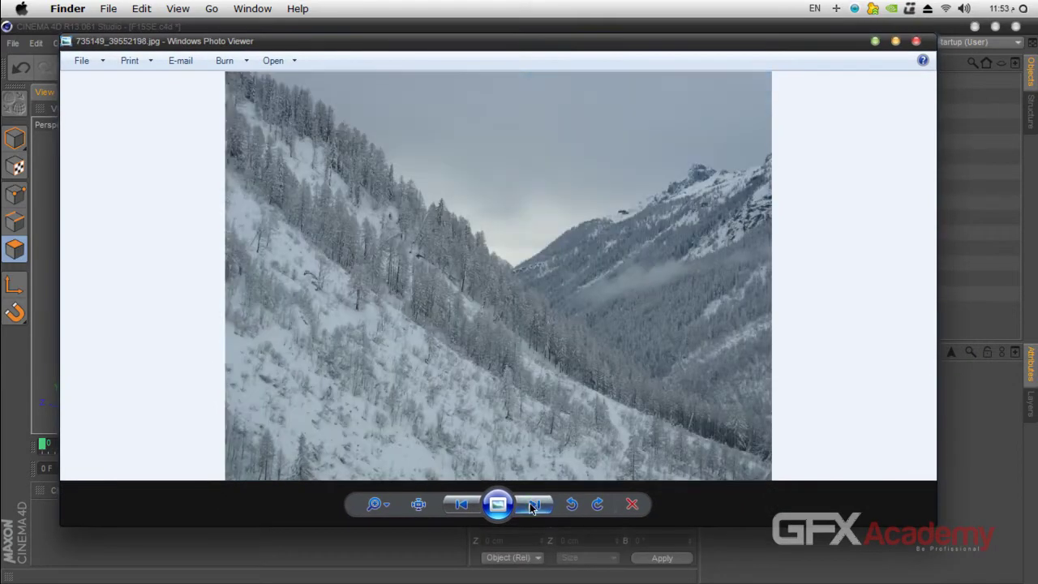
{"action": "left_click", "coordinate": [533, 504]}
{"action": "left_click", "coordinate": [533, 504]}
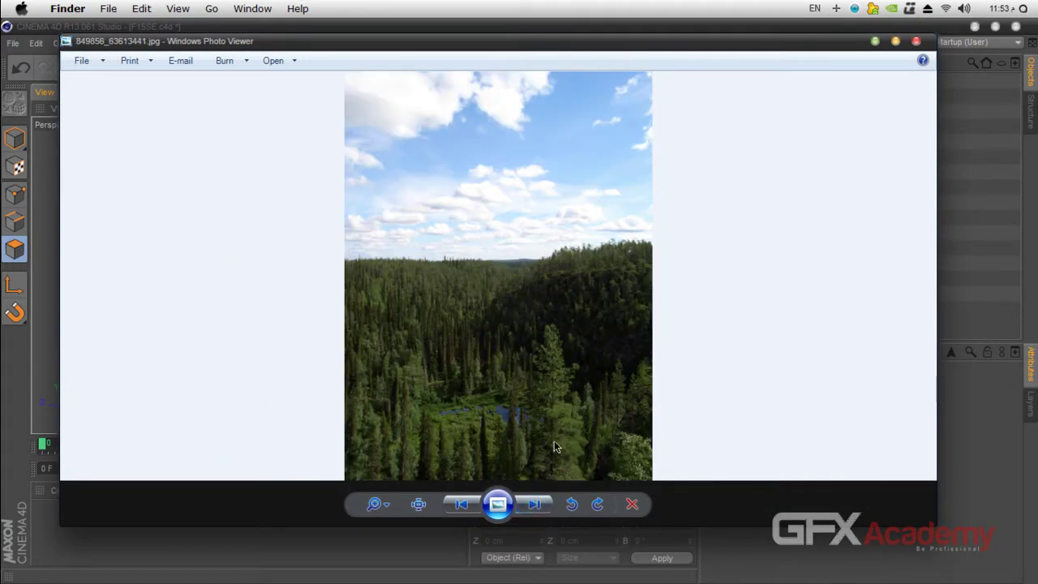
{"action": "left_click", "coordinate": [532, 505]}
{"action": "left_click", "coordinate": [532, 505]}
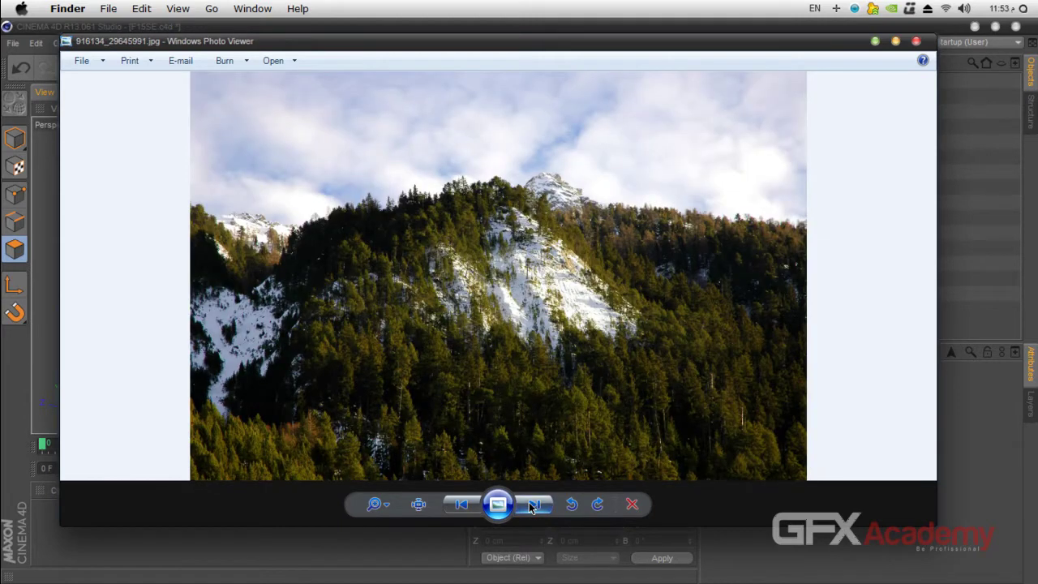
{"action": "left_click", "coordinate": [532, 505]}
{"action": "left_click", "coordinate": [532, 505]}
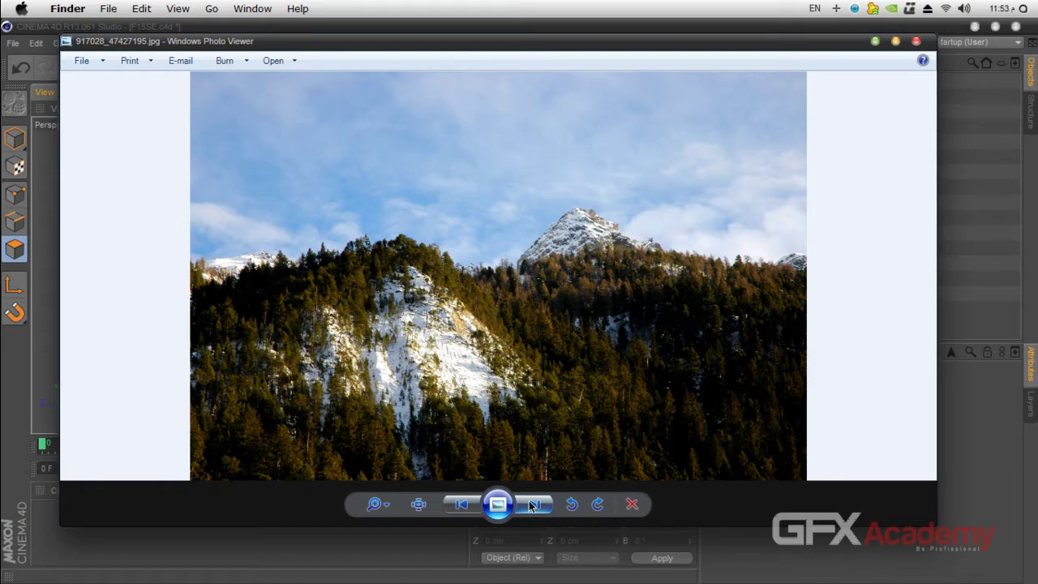
{"action": "left_click", "coordinate": [532, 505]}
{"action": "left_click", "coordinate": [532, 505]}
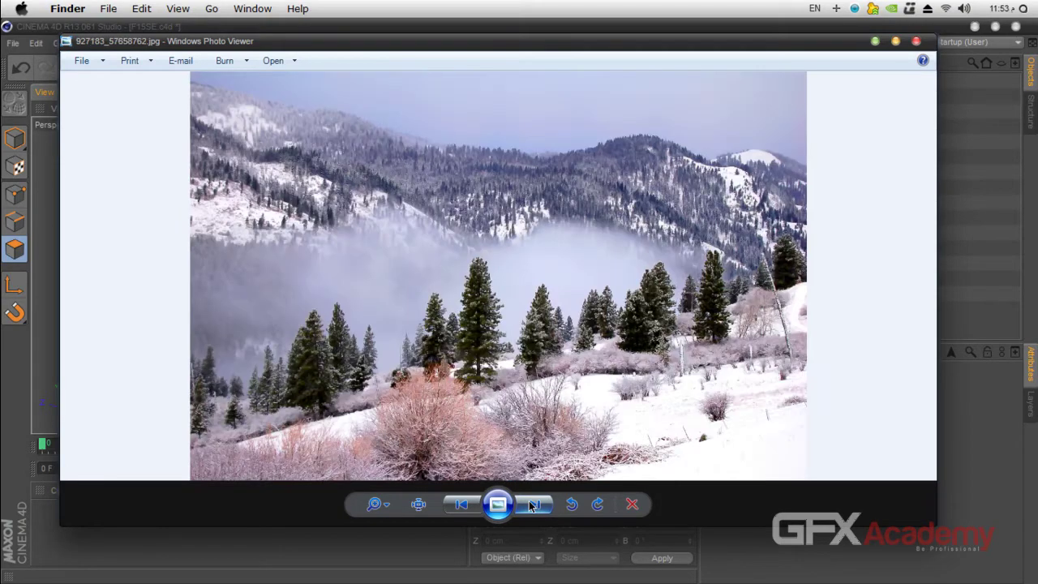
{"action": "left_click", "coordinate": [532, 505]}
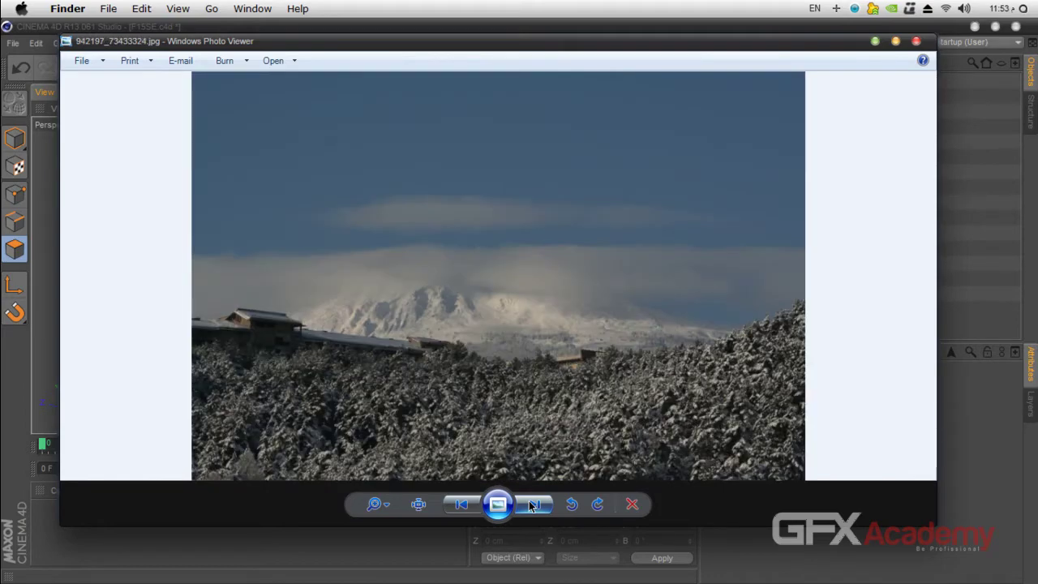
{"action": "left_click", "coordinate": [532, 505]}
{"action": "left_click", "coordinate": [532, 505]}
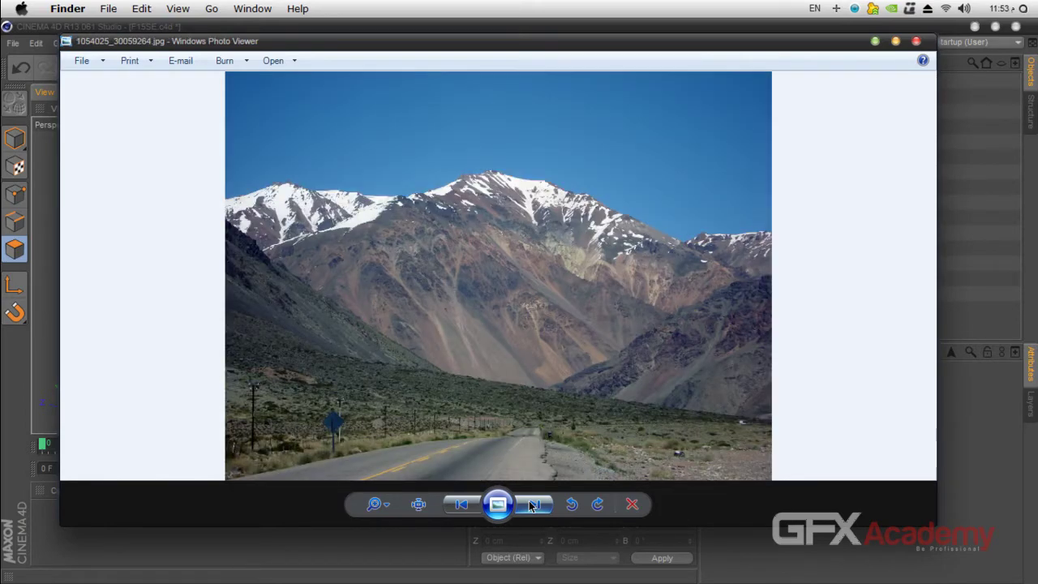
{"action": "left_click", "coordinate": [532, 505]}
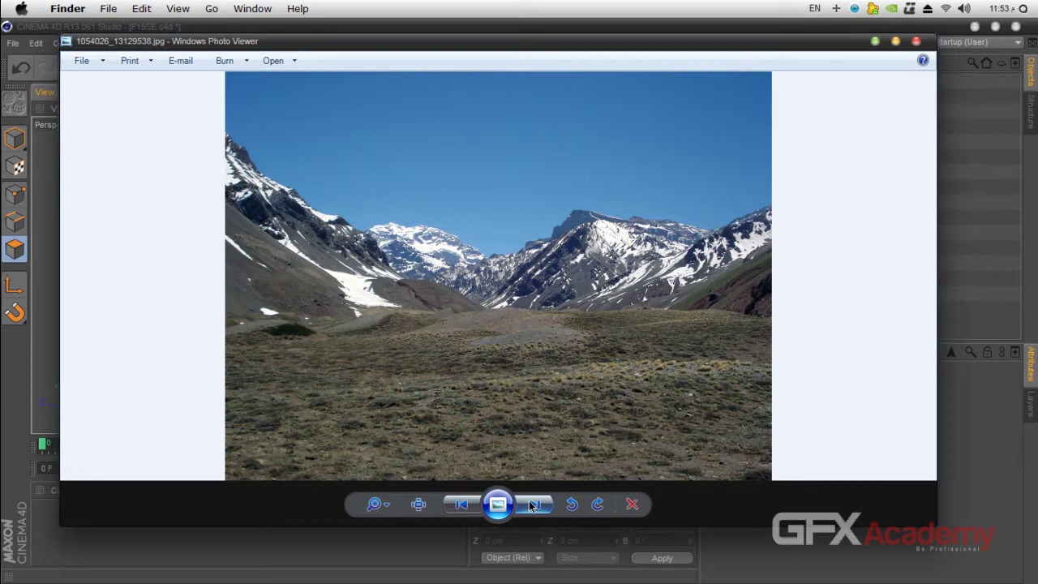
{"action": "left_click", "coordinate": [916, 42]}
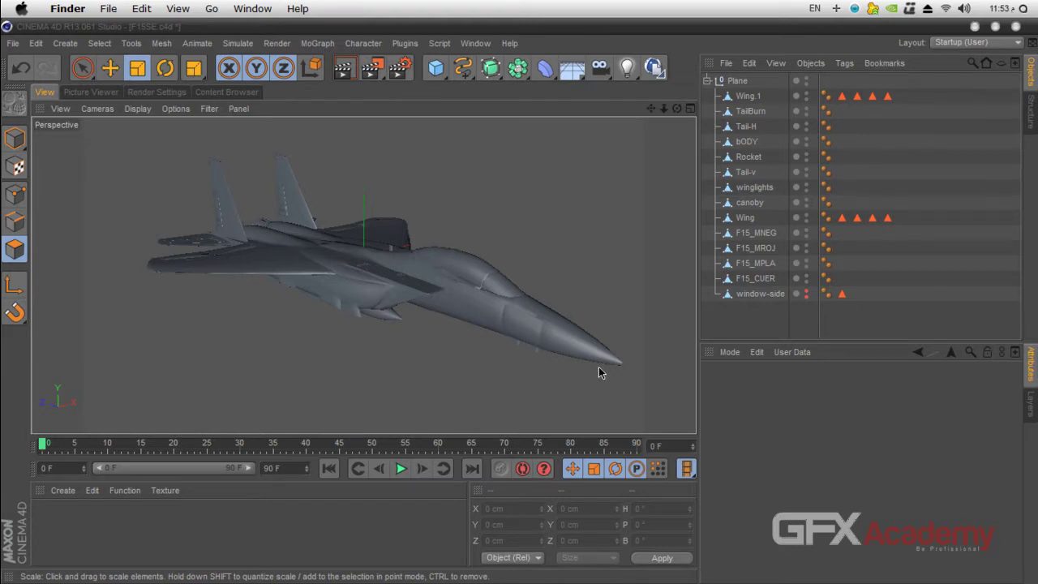
Step: Select the Wing.1, TailBurn, Tail-H and bODY parts in turn and examine where each sits on the jet
{"action": "left_click", "coordinate": [740, 97]}
{"action": "left_click", "coordinate": [740, 113]}
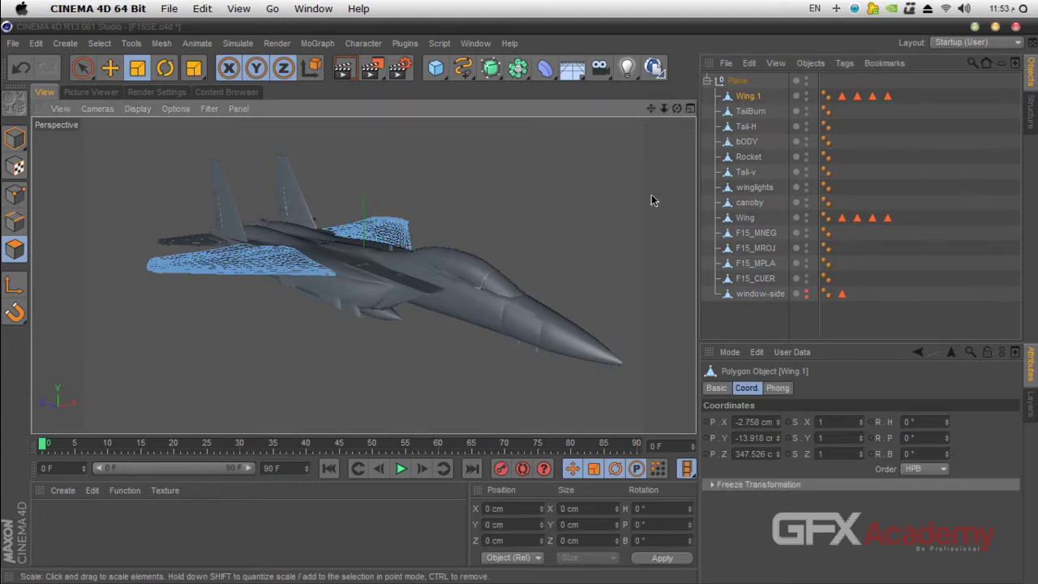
{"action": "left_click", "coordinate": [741, 114]}
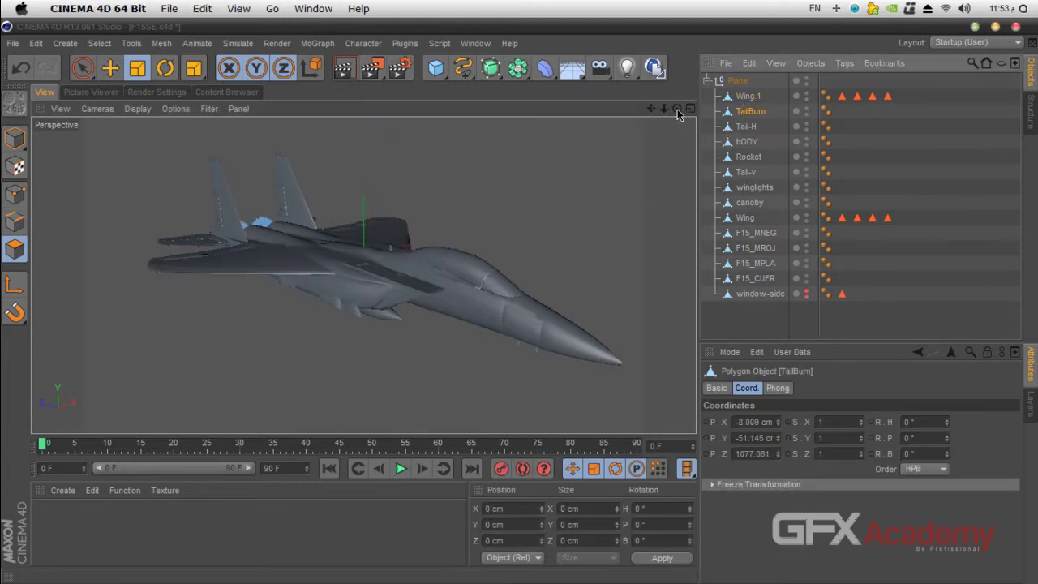
{"action": "left_click_drag", "start_coordinate": [676, 107], "coordinate": [364, 274]}
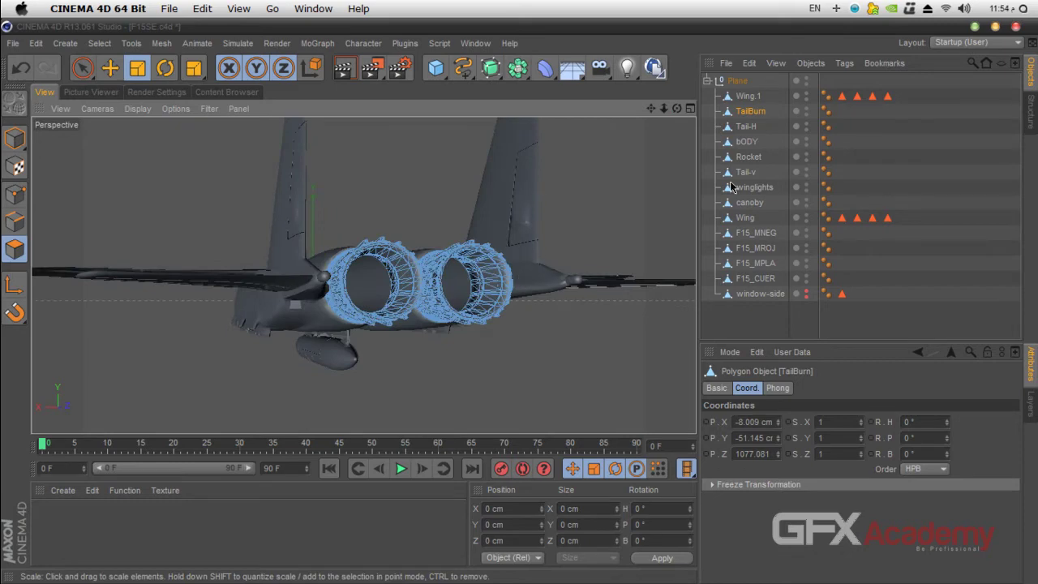
{"action": "left_click", "coordinate": [746, 127]}
{"action": "left_click_drag", "start_coordinate": [676, 108], "coordinate": [363, 276]}
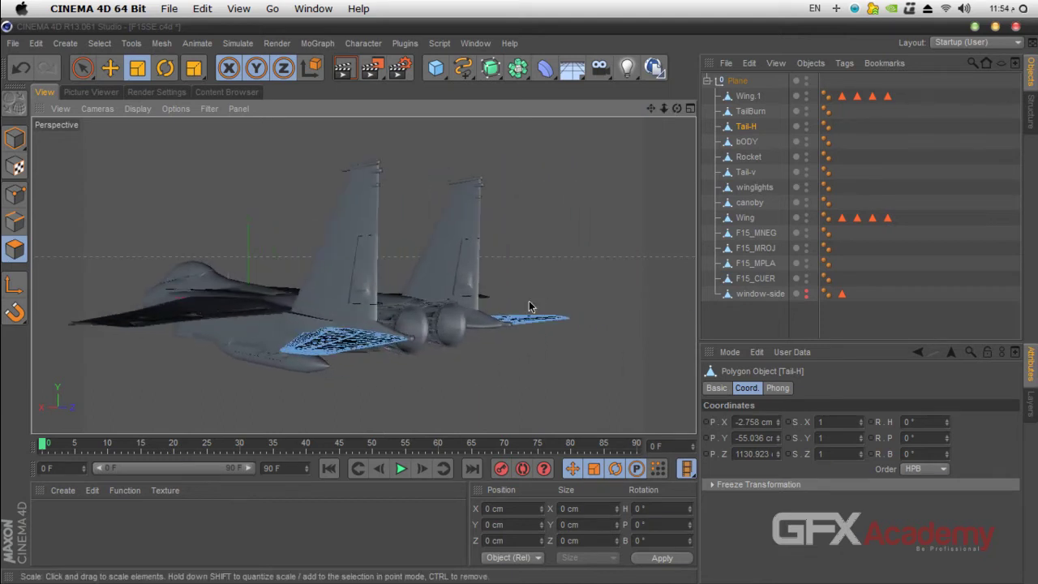
{"action": "left_click", "coordinate": [451, 345]}
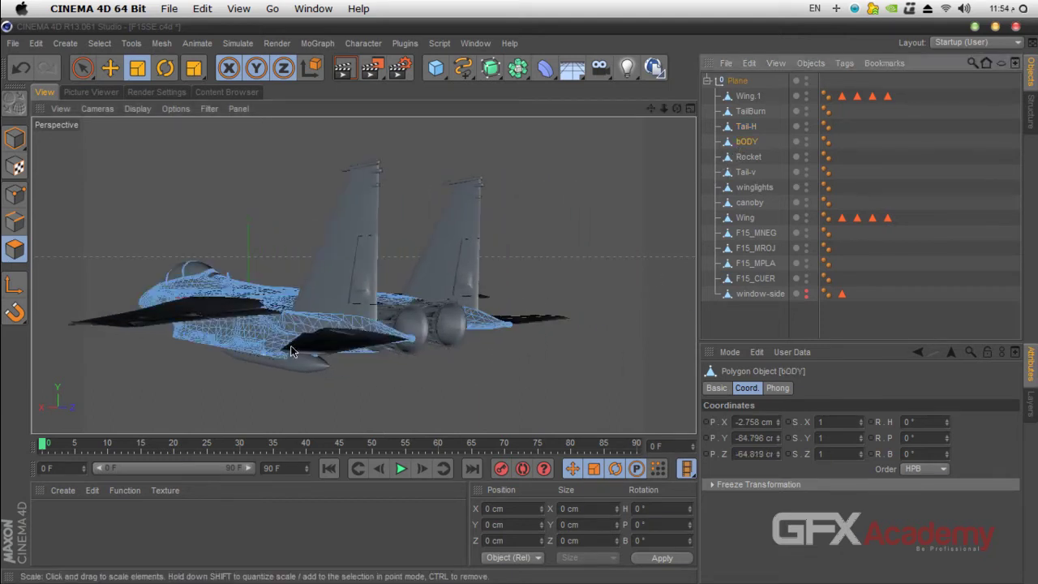
Step: Locate the Rocket object beneath the jet's fuselage and rename it Fuil Tank
{"action": "left_click", "coordinate": [747, 156]}
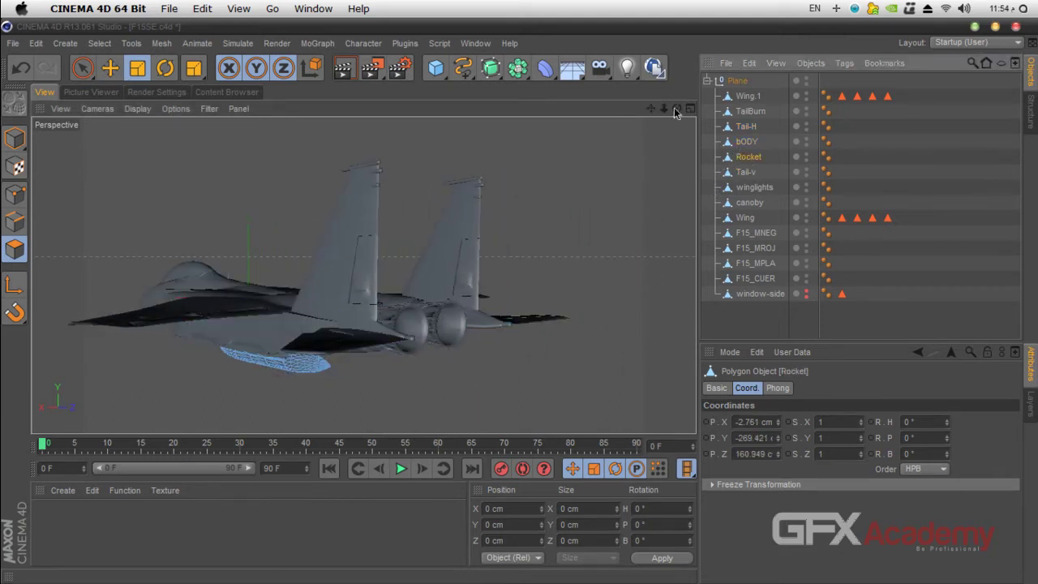
{"action": "left_click_drag", "start_coordinate": [676, 108], "coordinate": [363, 276]}
{"action": "double_click", "coordinate": [750, 156]}
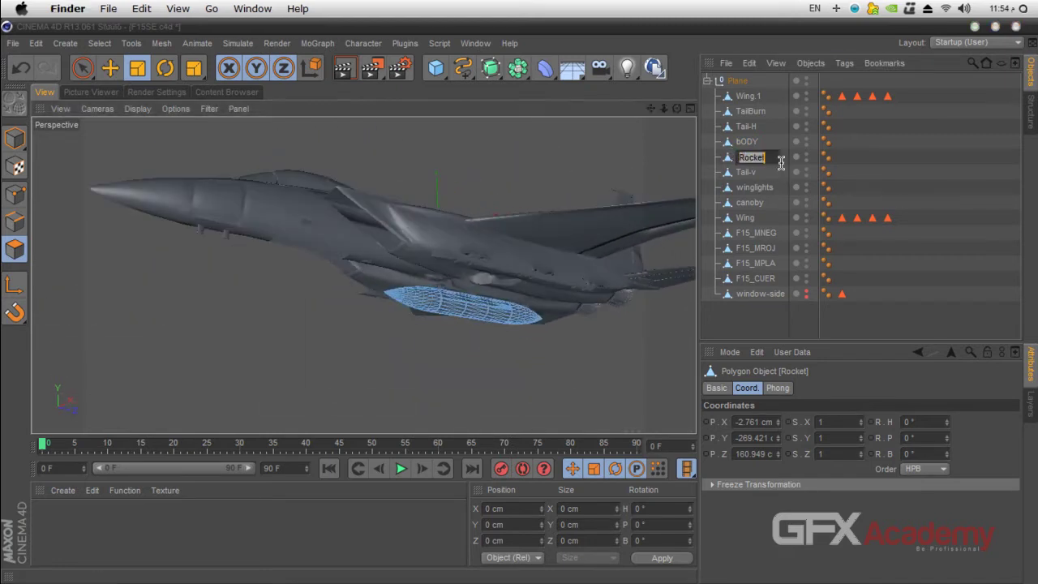
{"action": "type", "text": "Fuil Tank"}
{"action": "key", "text": "Return"}
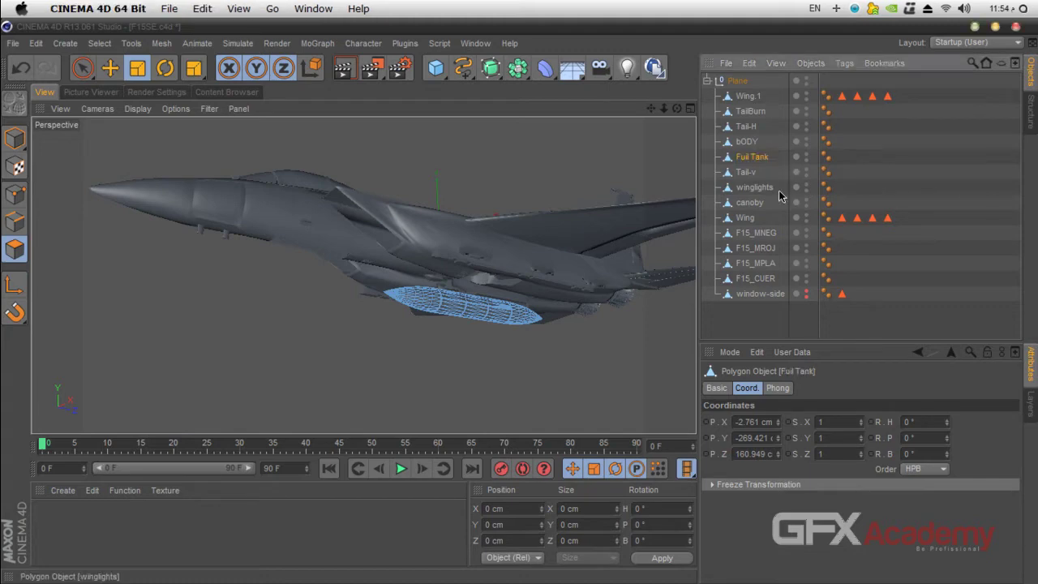
Step: Select the Tail-v and winglights parts in turn and examine their placement on the jet
{"action": "left_click", "coordinate": [748, 175]}
{"action": "left_click_drag", "start_coordinate": [677, 108], "coordinate": [310, 296]}
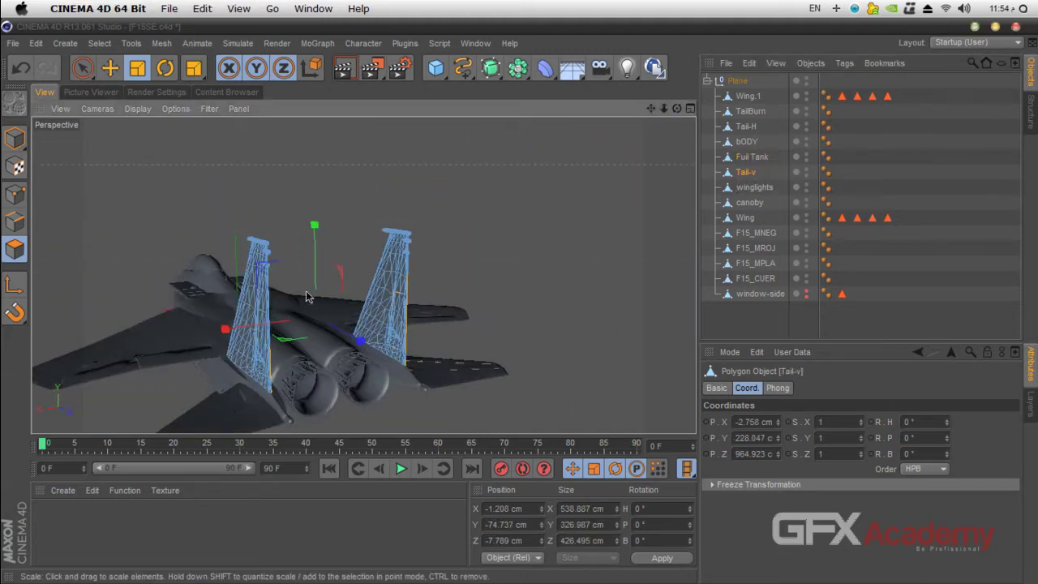
{"action": "left_click", "coordinate": [754, 188]}
{"action": "left_click_drag", "start_coordinate": [677, 109], "coordinate": [363, 275]}
{"action": "scroll", "coordinate": [519, 349], "scroll_direction": "up", "scroll_amount": 10}
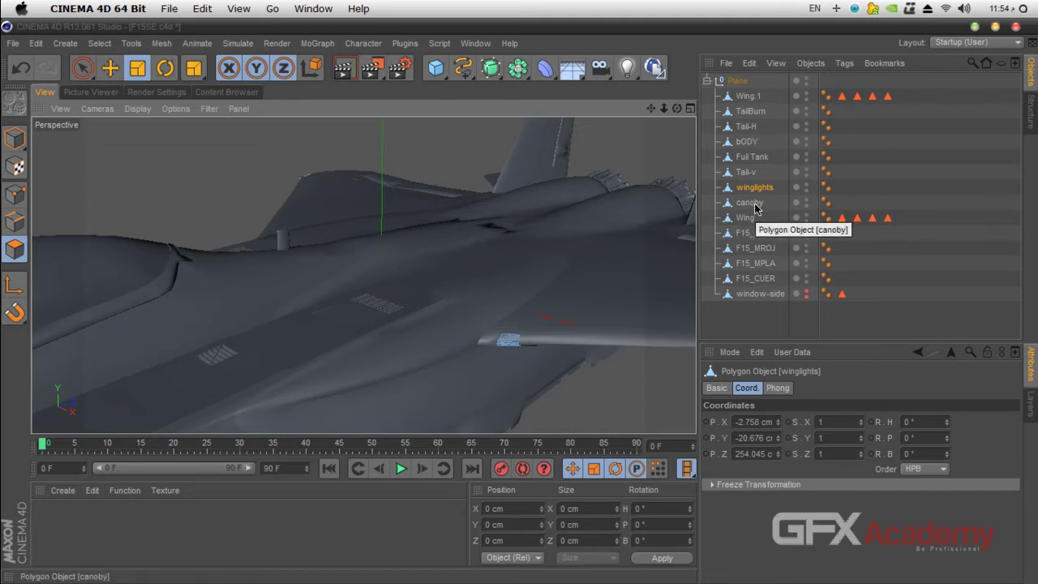
{"action": "scroll", "coordinate": [364, 275], "scroll_direction": "down", "scroll_amount": 10}
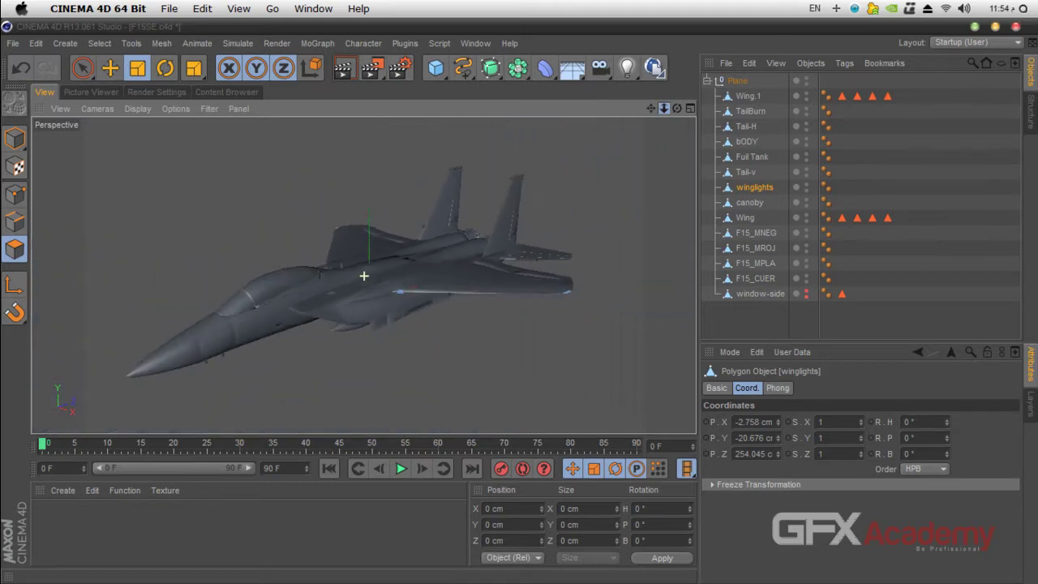
Step: Examine the wing lights up close, along with the canopy, the nose and the whole jet from several angles
{"action": "left_click_drag", "start_coordinate": [677, 110], "coordinate": [453, 250]}
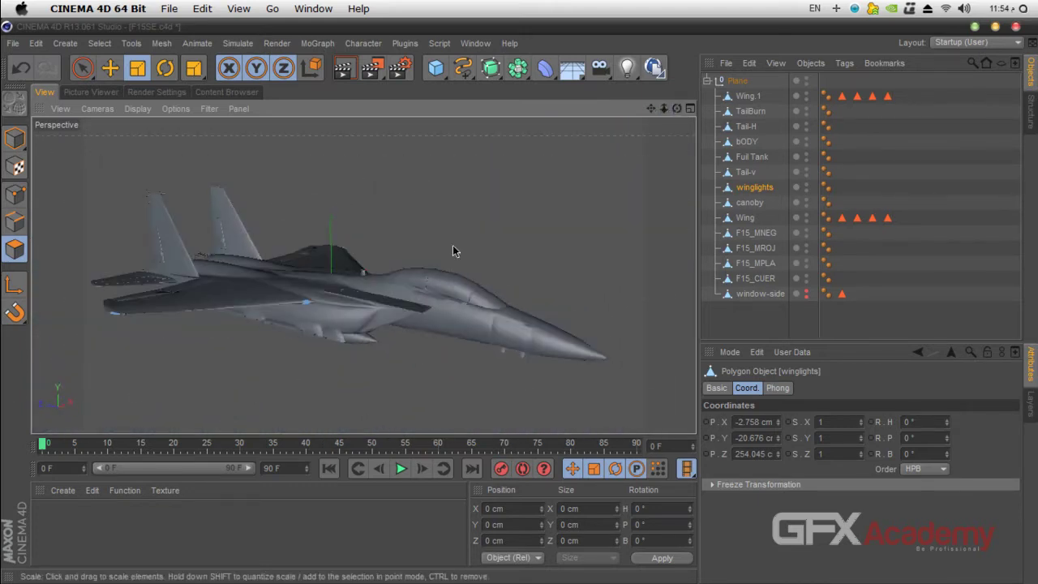
{"action": "scroll", "coordinate": [307, 301], "scroll_direction": "up", "scroll_amount": 6}
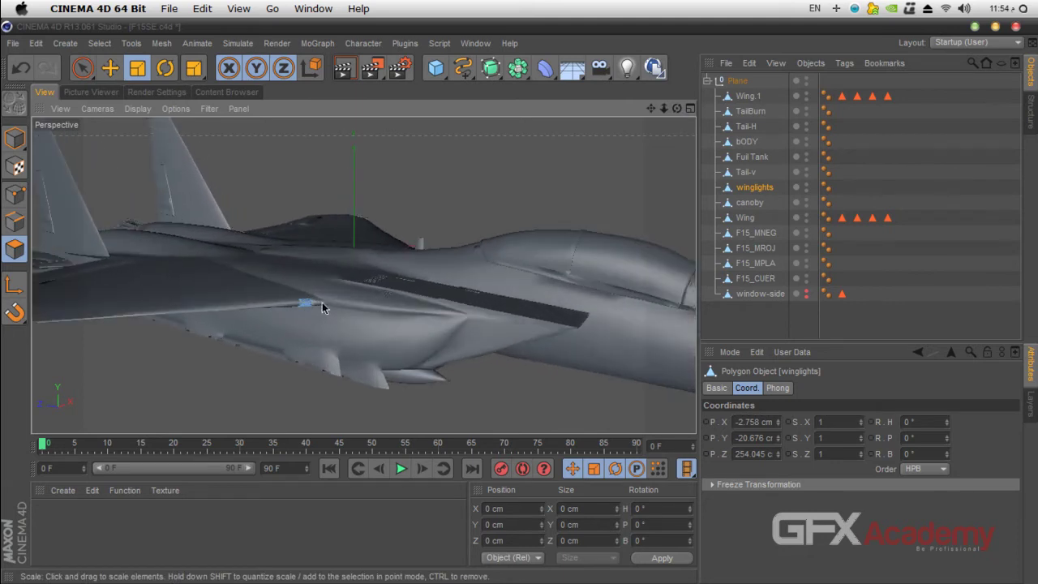
{"action": "left_click_drag", "start_coordinate": [309, 302], "coordinate": [431, 328], "text": "alt"}
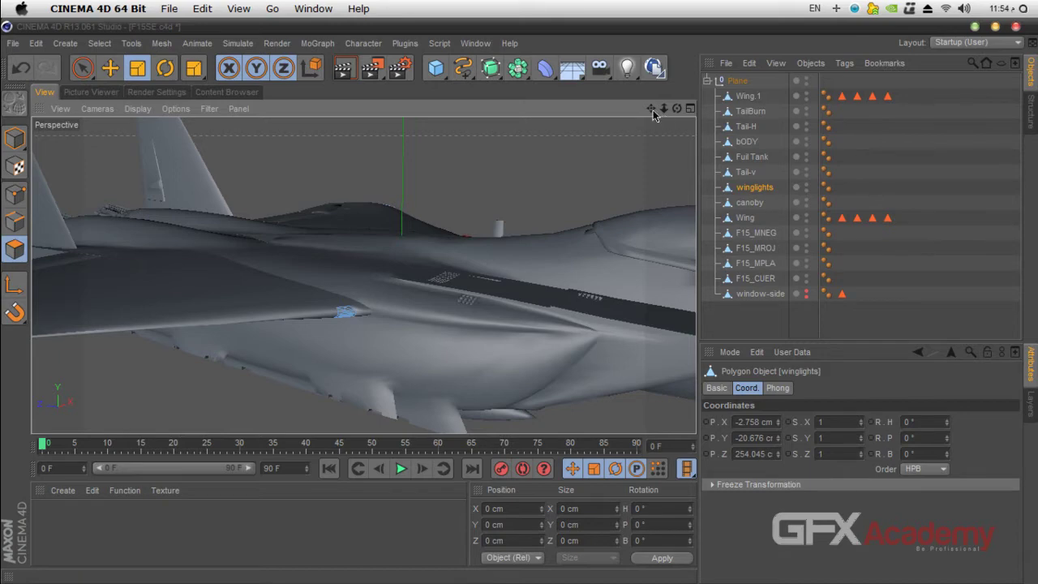
{"action": "left_click_drag", "start_coordinate": [650, 108], "coordinate": [454, 103]}
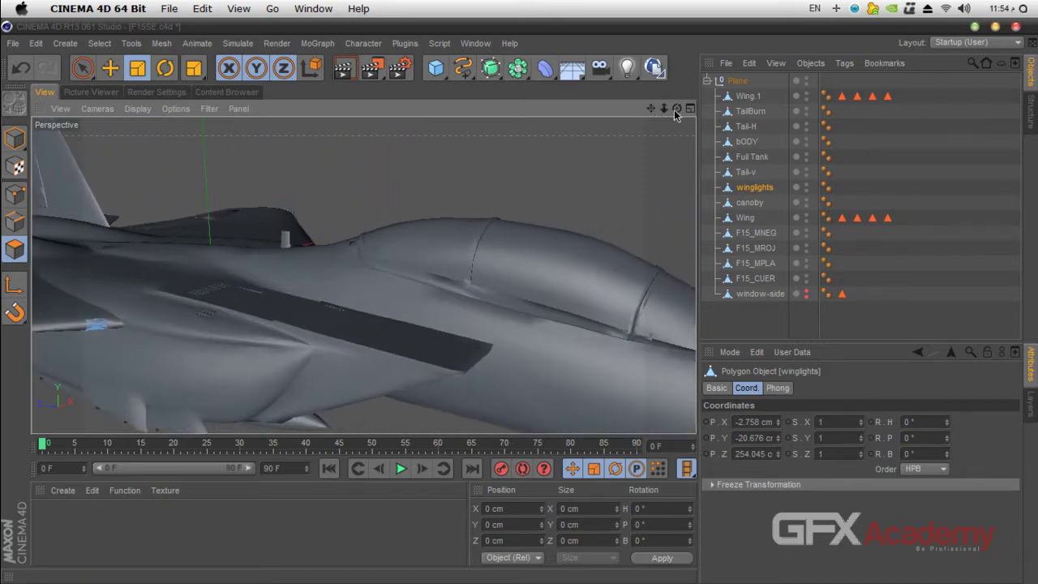
{"action": "mouse_move", "coordinate": [677, 109]}
{"action": "left_mouse_down"}
{"action": "mouse_move", "coordinate": [636, 83]}
{"action": "mouse_move", "coordinate": [608, 111]}
{"action": "mouse_move", "coordinate": [574, 110]}
{"action": "mouse_move", "coordinate": [601, 106]}
{"action": "mouse_move", "coordinate": [547, 80]}
{"action": "mouse_move", "coordinate": [544, 53]}
{"action": "mouse_move", "coordinate": [563, 50]}
{"action": "mouse_move", "coordinate": [679, 104]}
{"action": "mouse_move", "coordinate": [651, 108]}
{"action": "mouse_move", "coordinate": [708, 104]}
{"action": "mouse_move", "coordinate": [675, 108]}
{"action": "mouse_move", "coordinate": [696, 108]}
{"action": "left_mouse_up"}
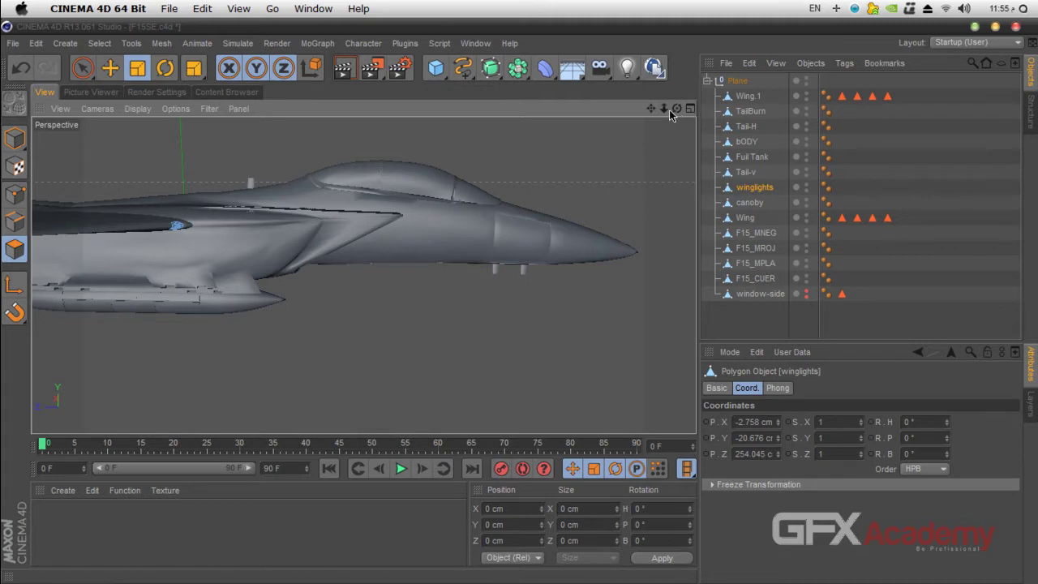
{"action": "mouse_move", "coordinate": [665, 110]}
{"action": "left_mouse_down"}
{"action": "mouse_move", "coordinate": [588, 112]}
{"action": "mouse_move", "coordinate": [653, 124]}
{"action": "mouse_move", "coordinate": [610, 153]}
{"action": "mouse_move", "coordinate": [676, 113]}
{"action": "left_mouse_up"}
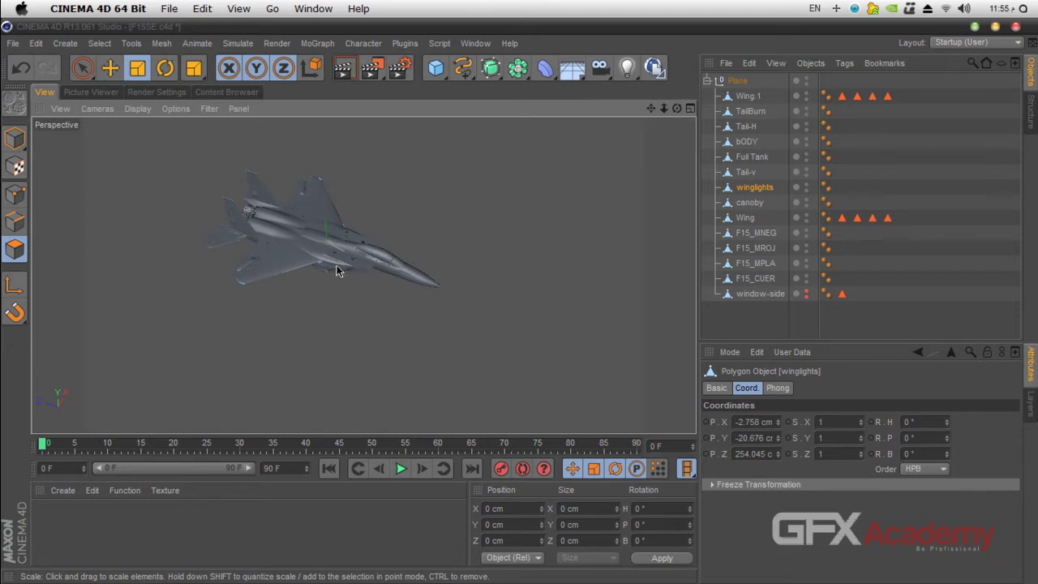
{"action": "left_click_drag", "start_coordinate": [664, 108], "coordinate": [648, 206]}
{"action": "left_click_drag", "start_coordinate": [677, 108], "coordinate": [618, 150]}
Step: Select the canoby, Wing and F15_MNEG parts in turn and examine them on the jet
{"action": "left_click", "coordinate": [750, 204]}
{"action": "scroll", "coordinate": [359, 301], "scroll_direction": "up", "scroll_amount": 4}
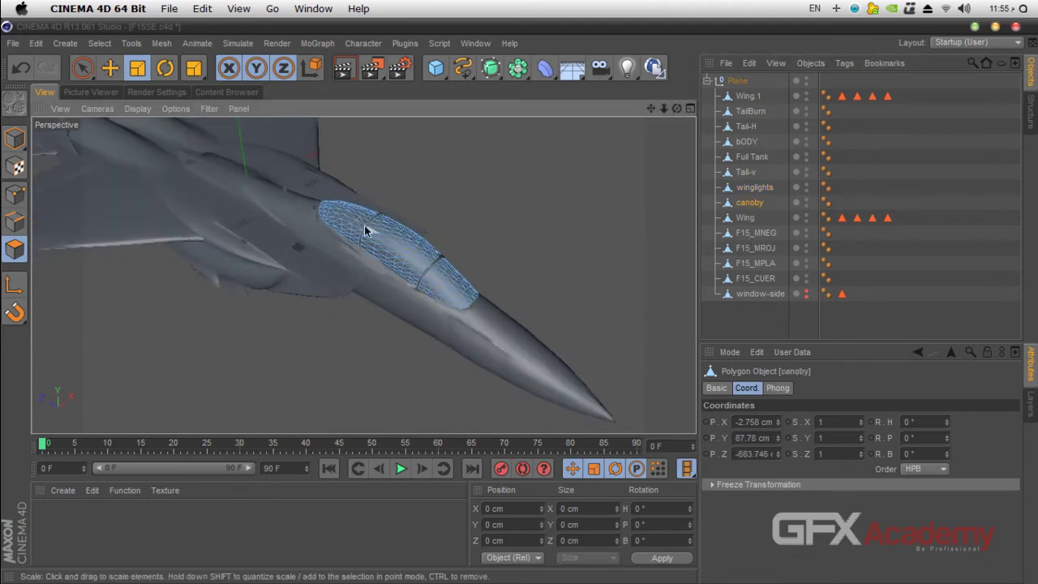
{"action": "left_click", "coordinate": [746, 218]}
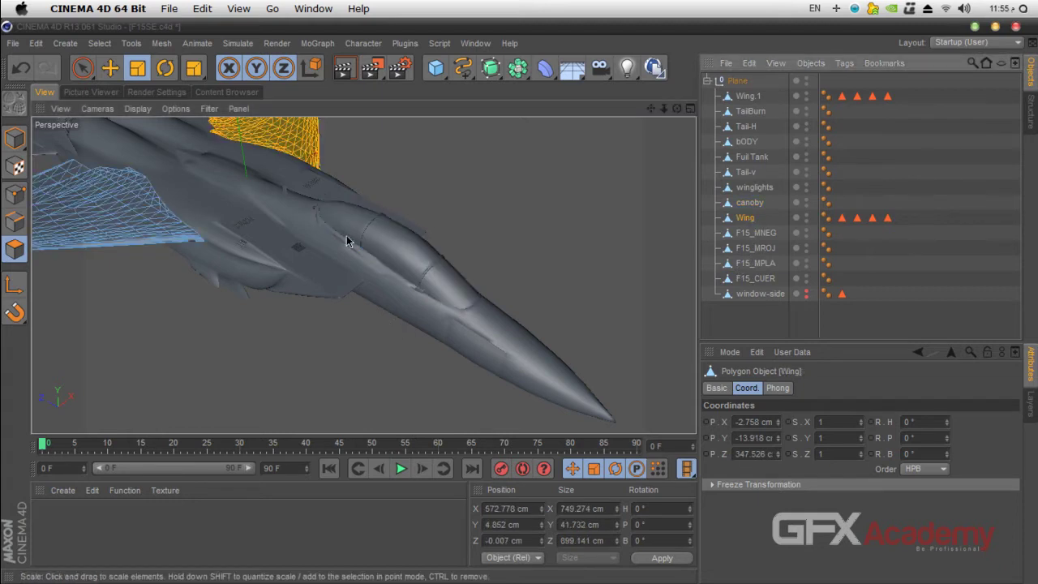
{"action": "left_click", "coordinate": [746, 235]}
{"action": "left_click_drag", "start_coordinate": [363, 274], "coordinate": [364, 275], "text": "alt"}
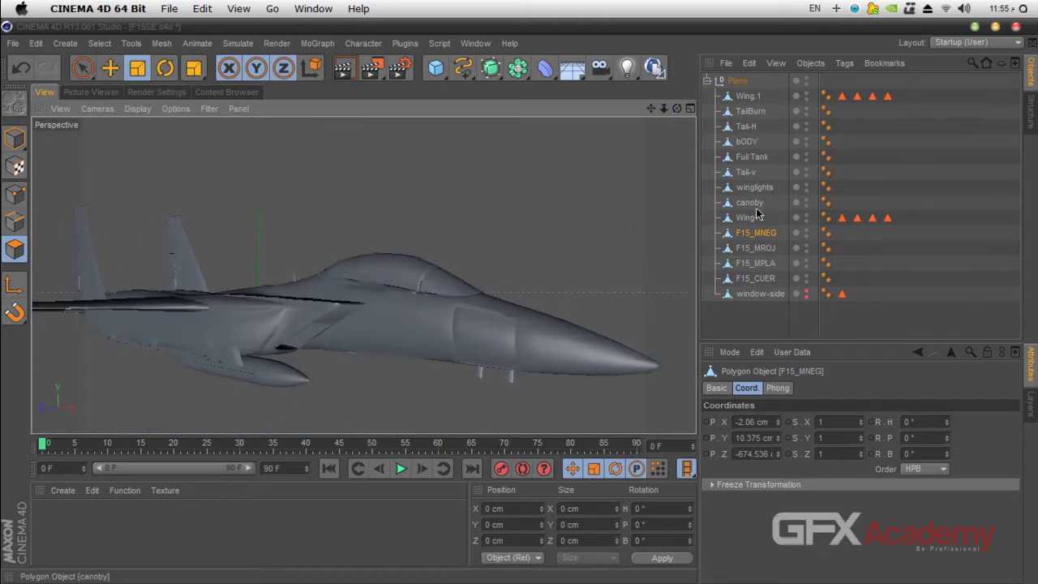
Step: Select the F15_MPLA and window-side parts in turn and inspect the cockpit area and the full aircraft
{"action": "left_click", "coordinate": [758, 264], "text": "shift"}
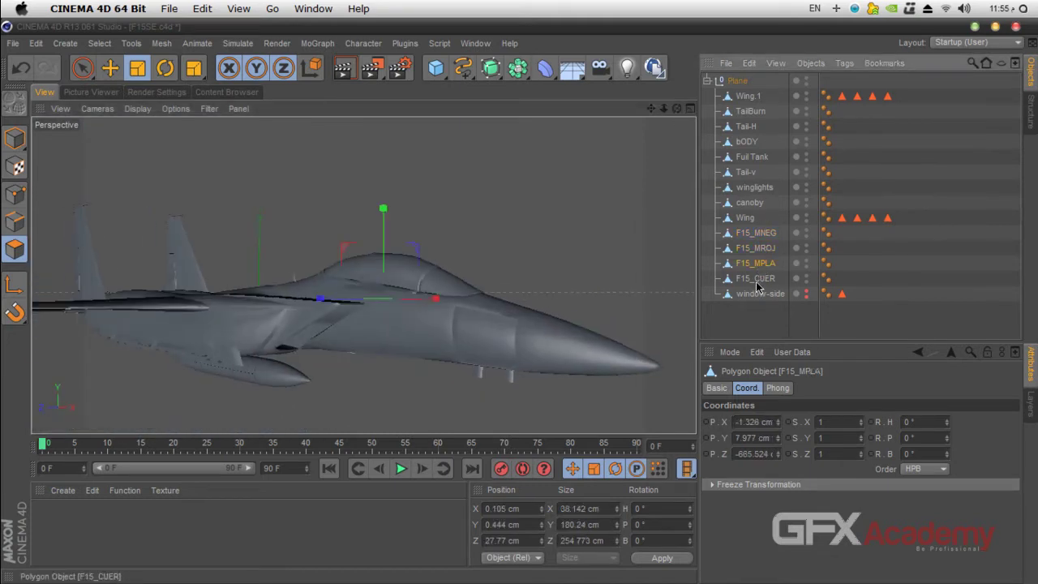
{"action": "left_click_drag", "start_coordinate": [676, 109], "coordinate": [365, 276]}
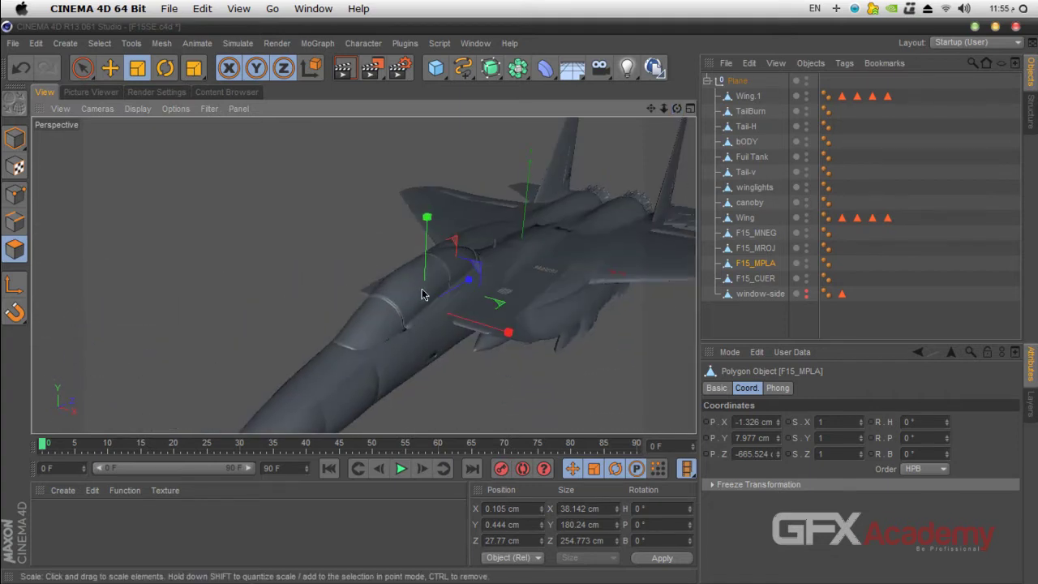
{"action": "left_click_drag", "start_coordinate": [651, 108], "coordinate": [405, 263]}
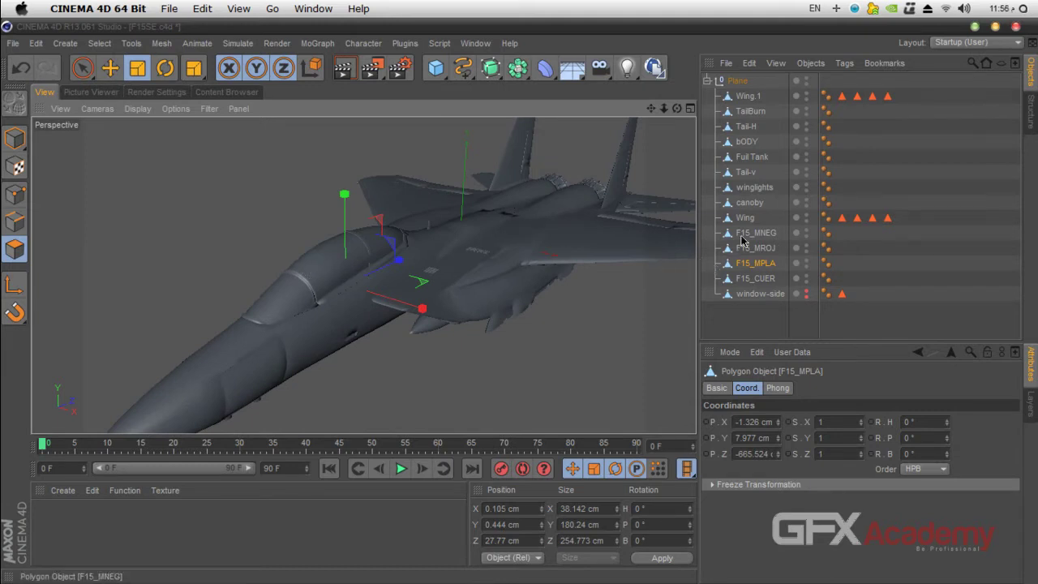
{"action": "left_click", "coordinate": [760, 293]}
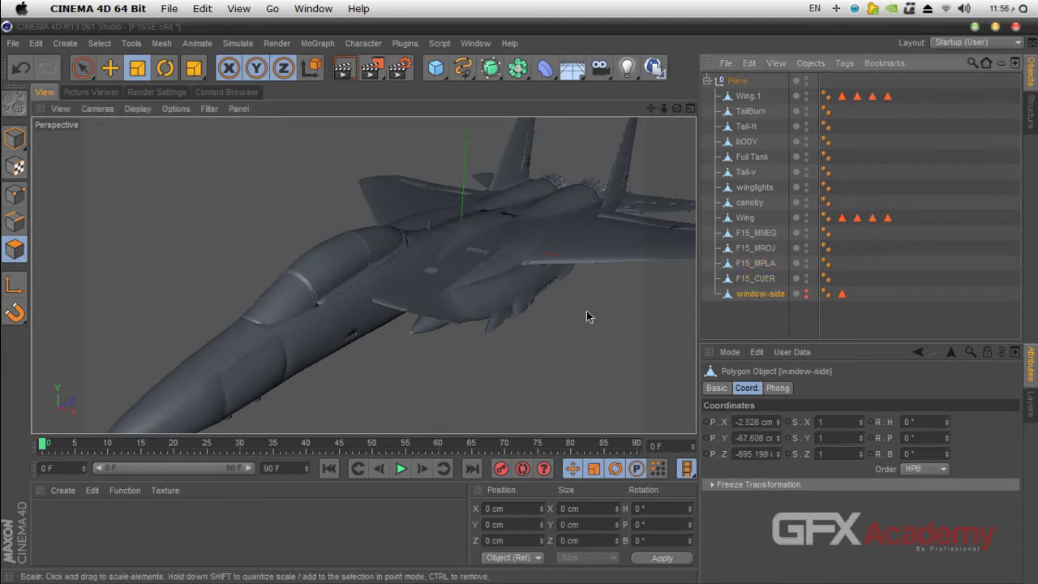
{"action": "mouse_move", "coordinate": [677, 109]}
{"action": "left_mouse_down"}
{"action": "mouse_move", "coordinate": [364, 276]}
{"action": "mouse_move", "coordinate": [677, 109]}
{"action": "mouse_move", "coordinate": [364, 276]}
{"action": "mouse_move", "coordinate": [664, 109]}
{"action": "mouse_move", "coordinate": [364, 275]}
{"action": "mouse_move", "coordinate": [649, 111]}
{"action": "mouse_move", "coordinate": [665, 125]}
{"action": "left_mouse_up"}
{"action": "left_click_drag", "start_coordinate": [677, 108], "coordinate": [679, 93]}
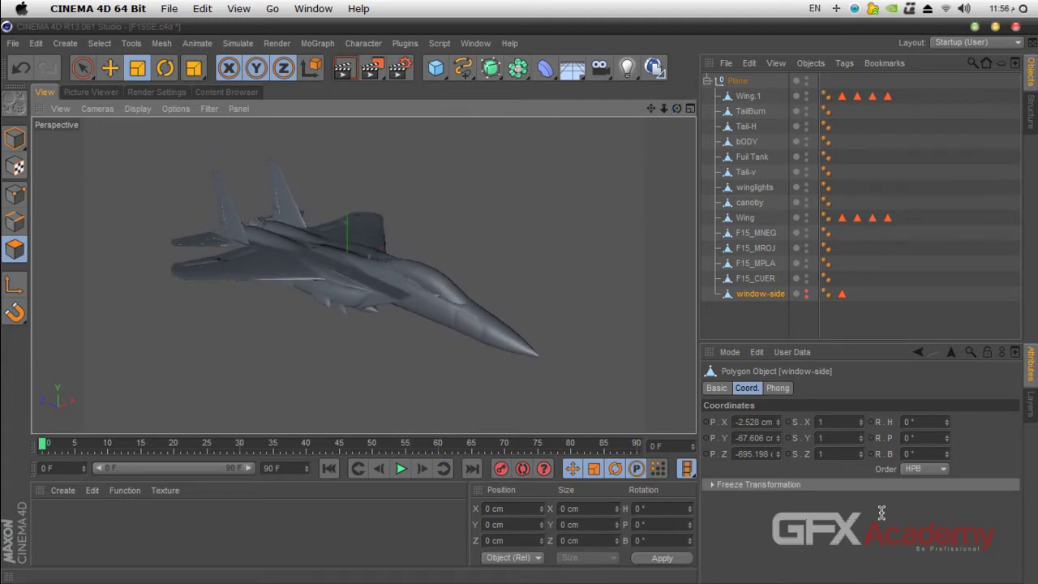
Step: Switch to Mozilla Firefox, maximize its window, and go to the cgtextures website
{"action": "left_click", "coordinate": [331, 13]}
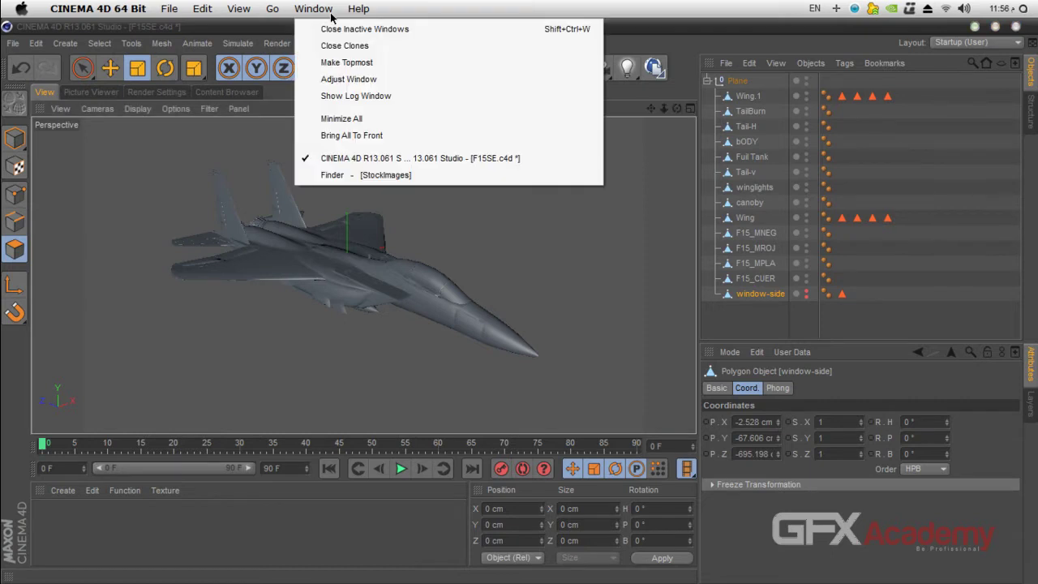
{"action": "left_click", "coordinate": [484, 256]}
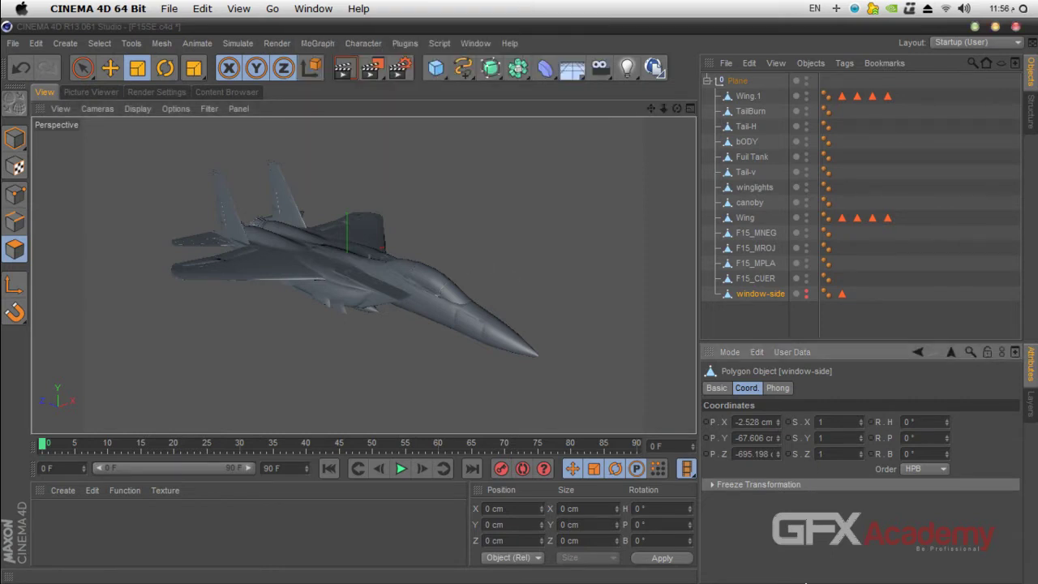
{"action": "left_click", "coordinate": [21, 8]}
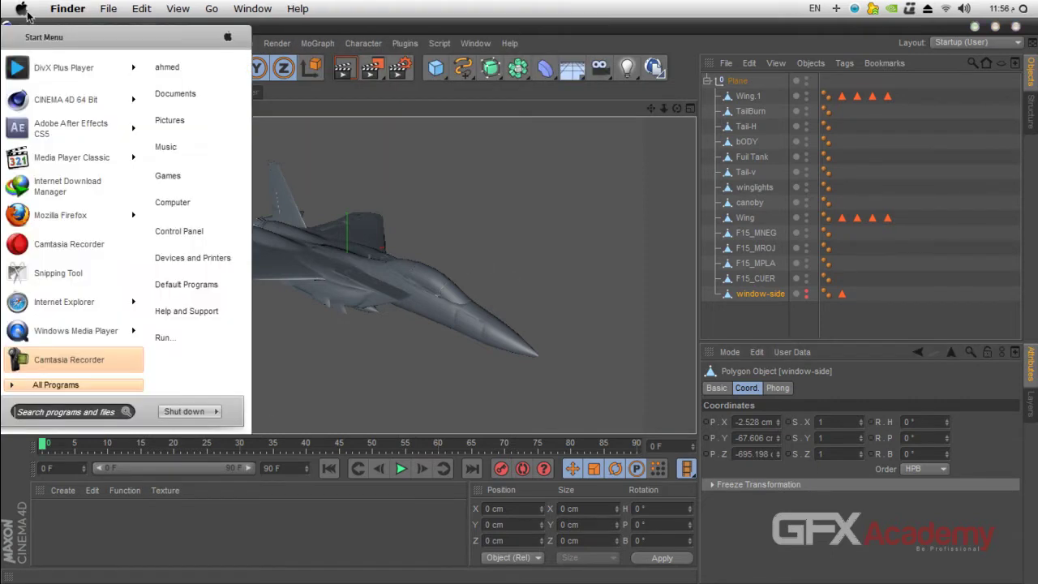
{"action": "left_click", "coordinate": [44, 220]}
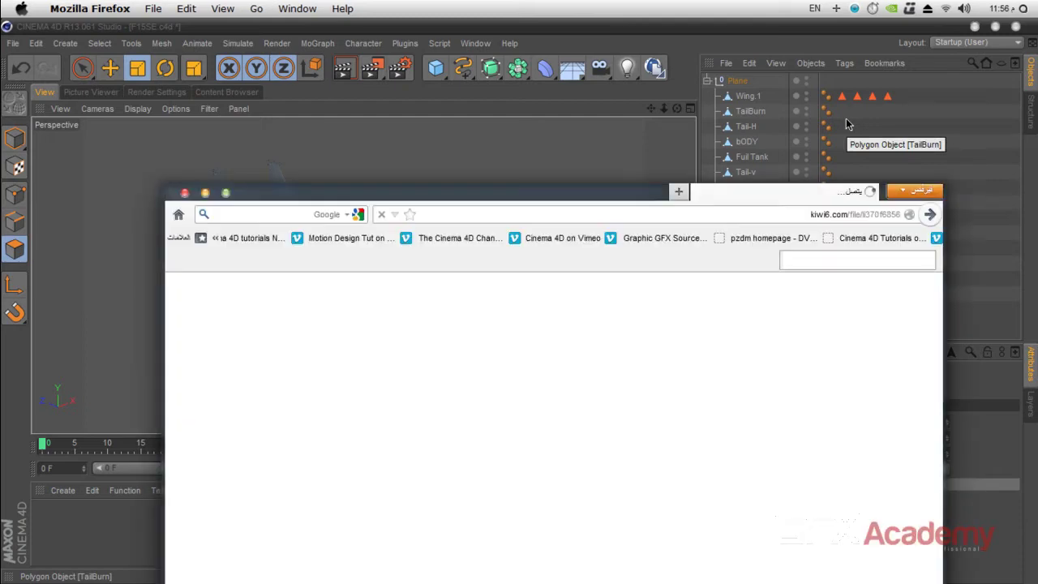
{"action": "double_click", "coordinate": [626, 193]}
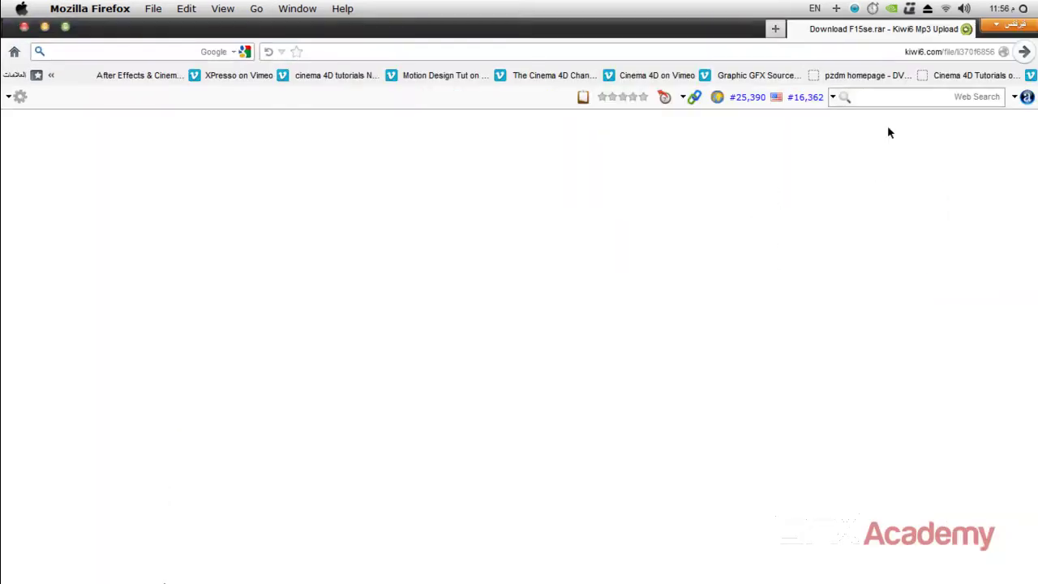
{"action": "left_click", "coordinate": [889, 51]}
{"action": "type", "text": "cg"}
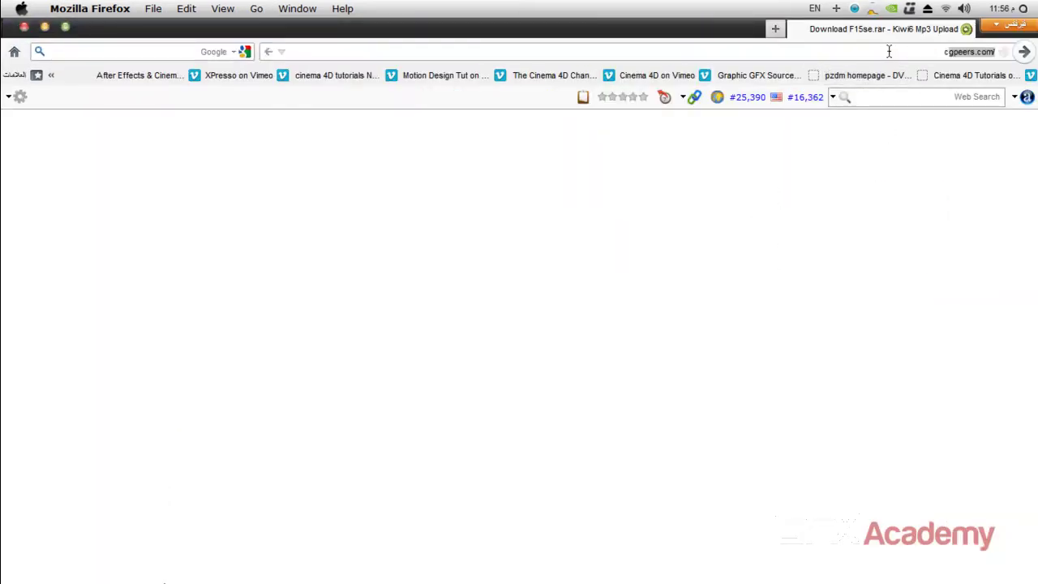
{"action": "type", "text": "textures"}
{"action": "key", "text": "Return"}
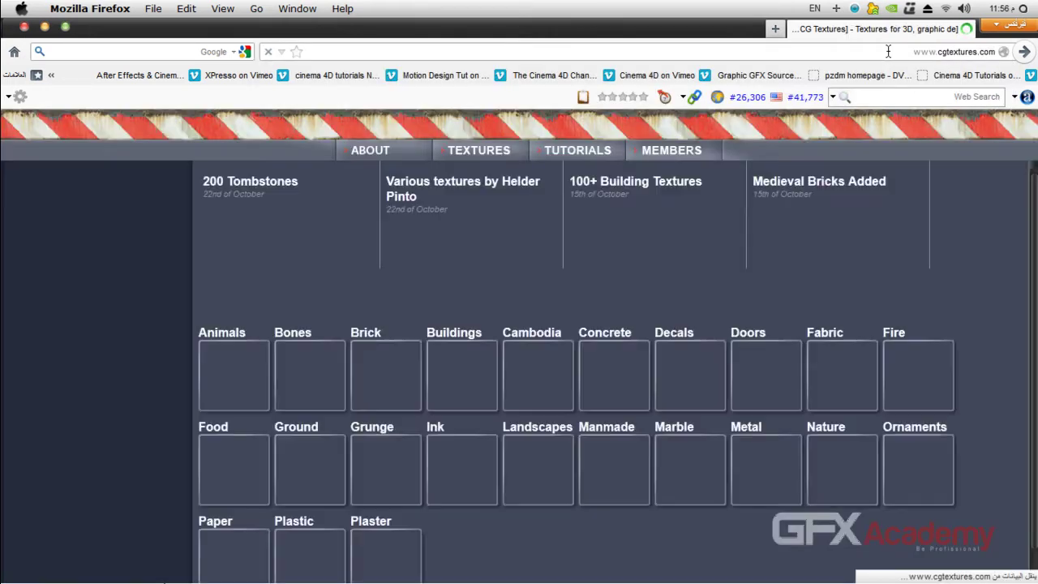
Step: Look through the texture categories listed on the CGTextures home page
{"action": "mouse_move", "coordinate": [866, 241]}
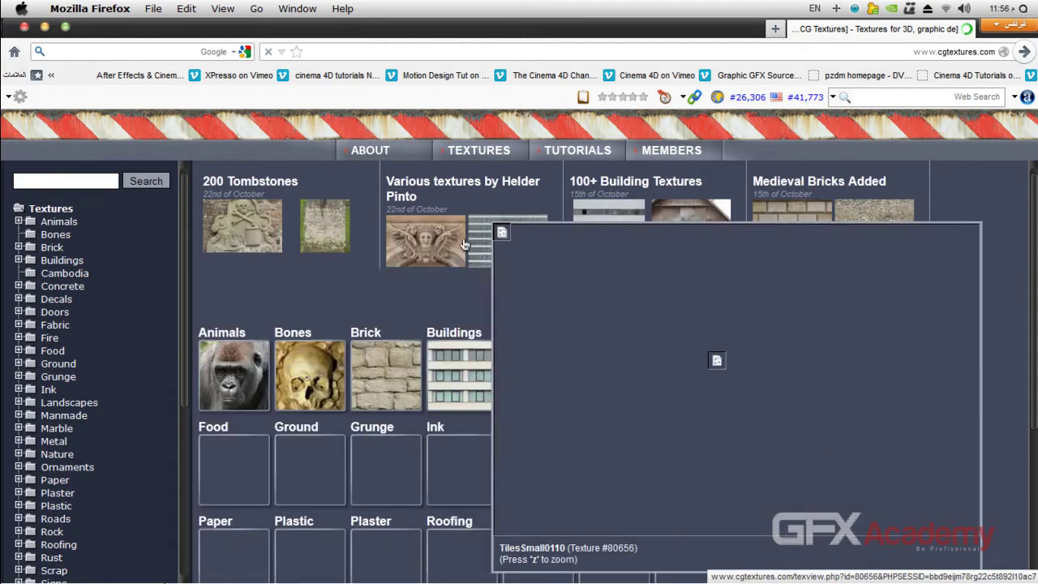
{"action": "scroll", "coordinate": [56, 316], "scroll_direction": "down", "scroll_amount": 5}
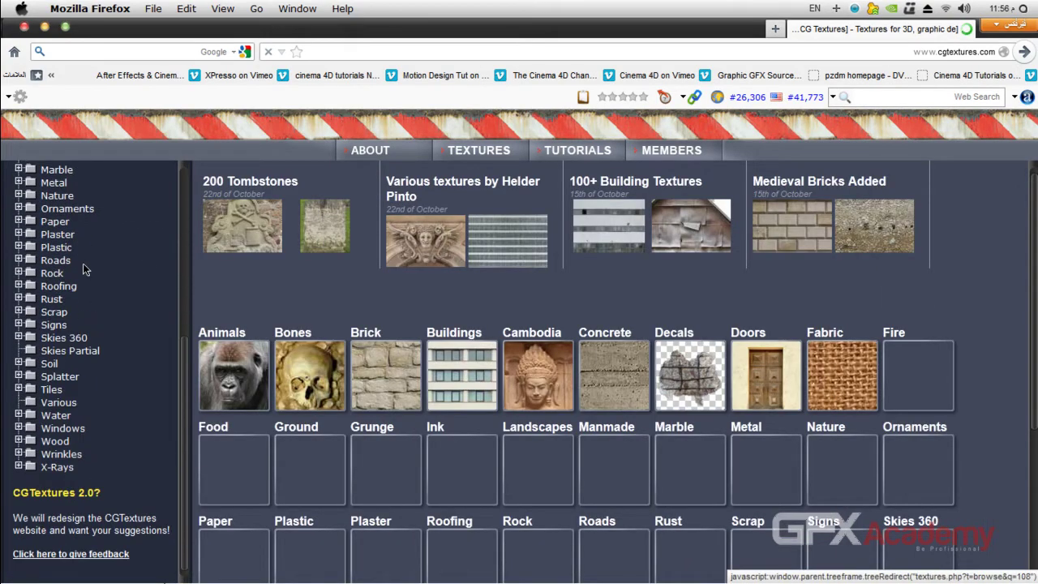
{"action": "scroll", "coordinate": [57, 267], "scroll_direction": "up", "scroll_amount": 5}
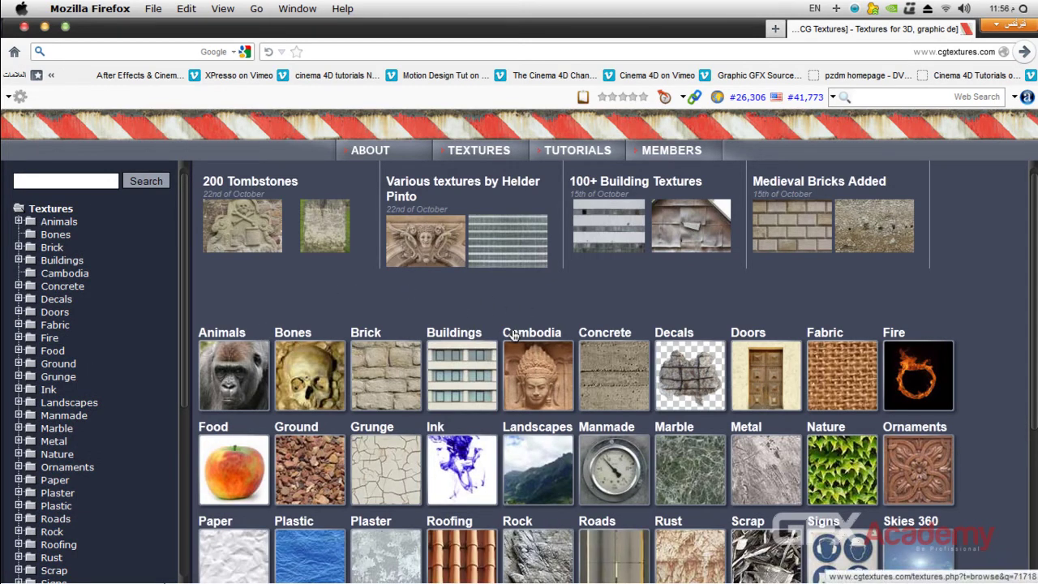
Step: Open the Carpet textures within the Fabric category and bring up the reddish-brown woven carpet texture's page
{"action": "left_click", "coordinate": [57, 325]}
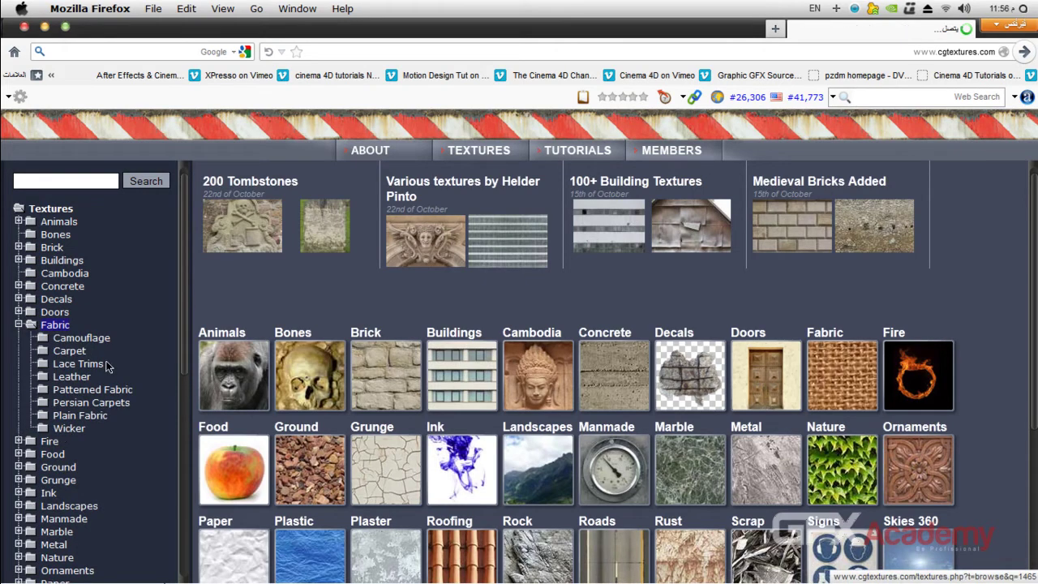
{"action": "left_click", "coordinate": [70, 351]}
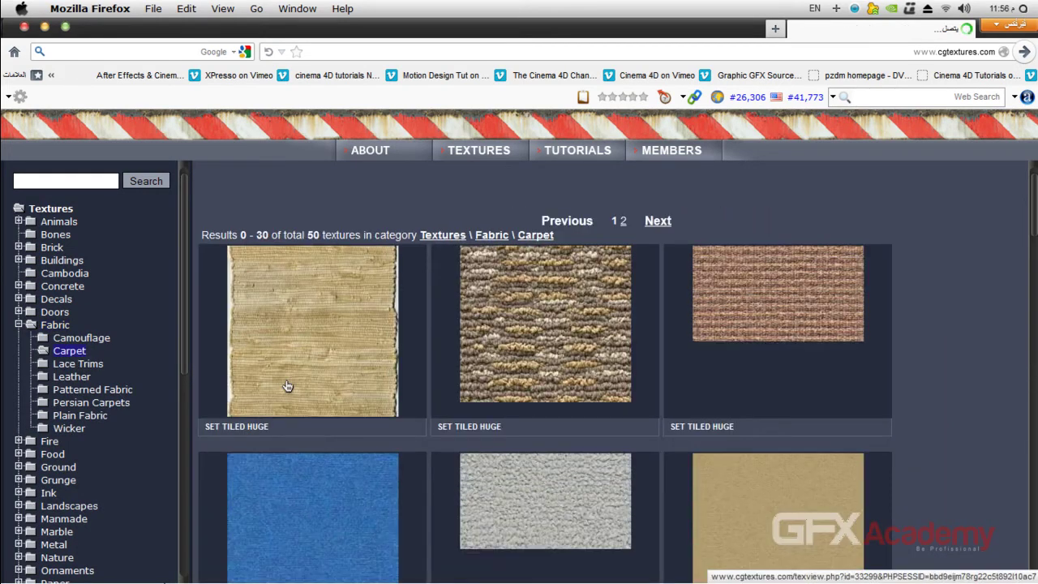
{"action": "left_click", "coordinate": [763, 341]}
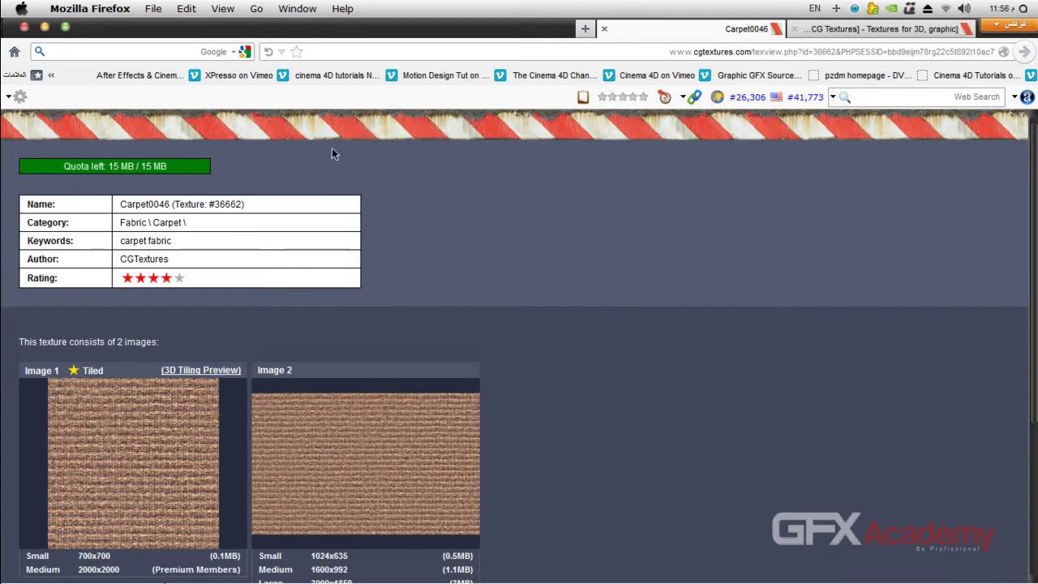
Step: Examine the carpet texture's download quota, details, and the image sizes offered for both of its images
{"action": "double_click", "coordinate": [113, 166]}
{"action": "left_click_drag", "start_coordinate": [169, 168], "coordinate": [107, 172]}
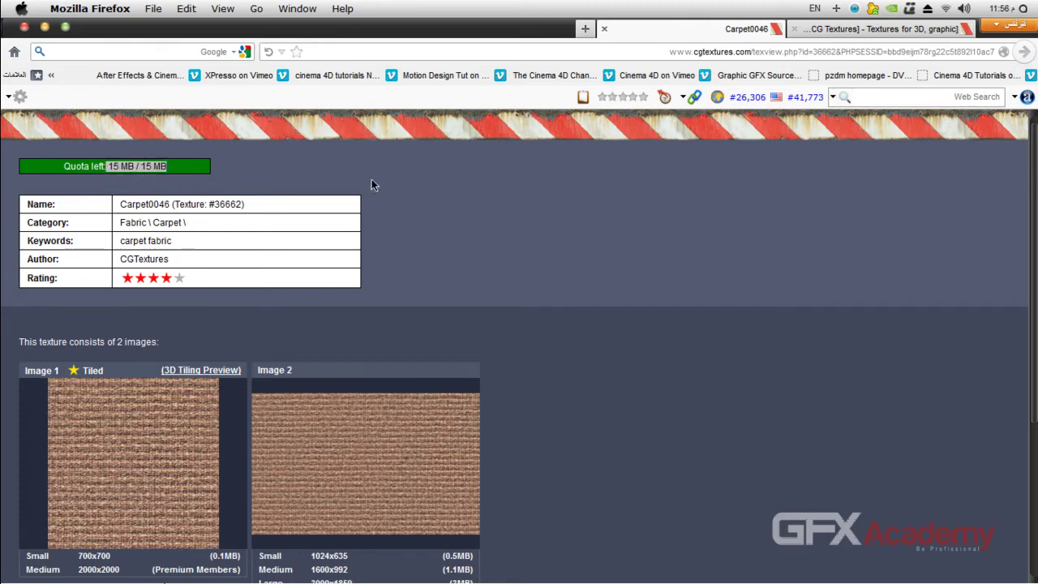
{"action": "scroll", "coordinate": [428, 197], "scroll_direction": "down", "scroll_amount": 1}
{"action": "scroll", "coordinate": [428, 201], "scroll_direction": "down", "scroll_amount": 5}
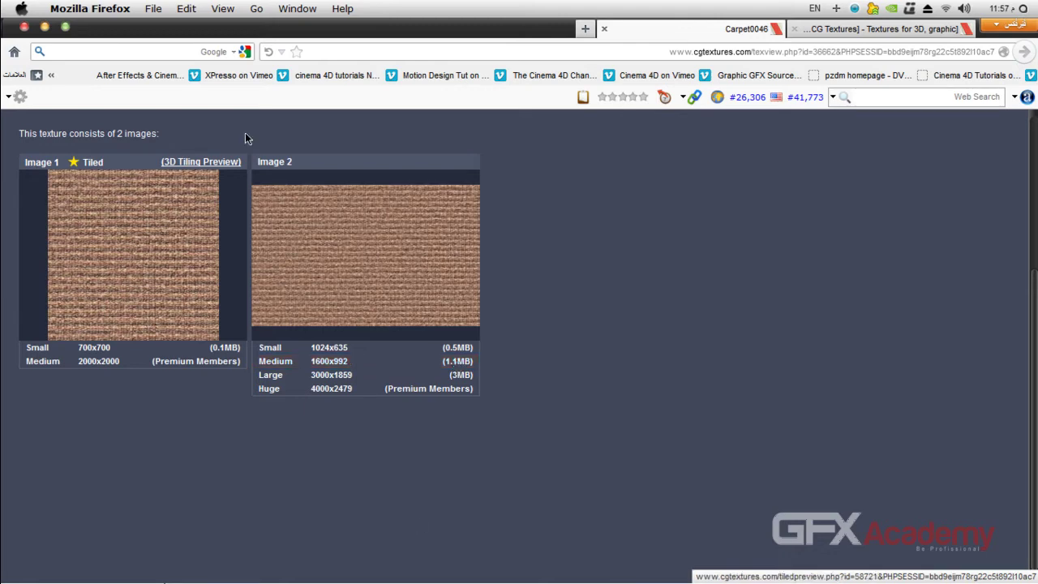
{"action": "scroll", "coordinate": [531, 224], "scroll_direction": "up", "scroll_amount": 5}
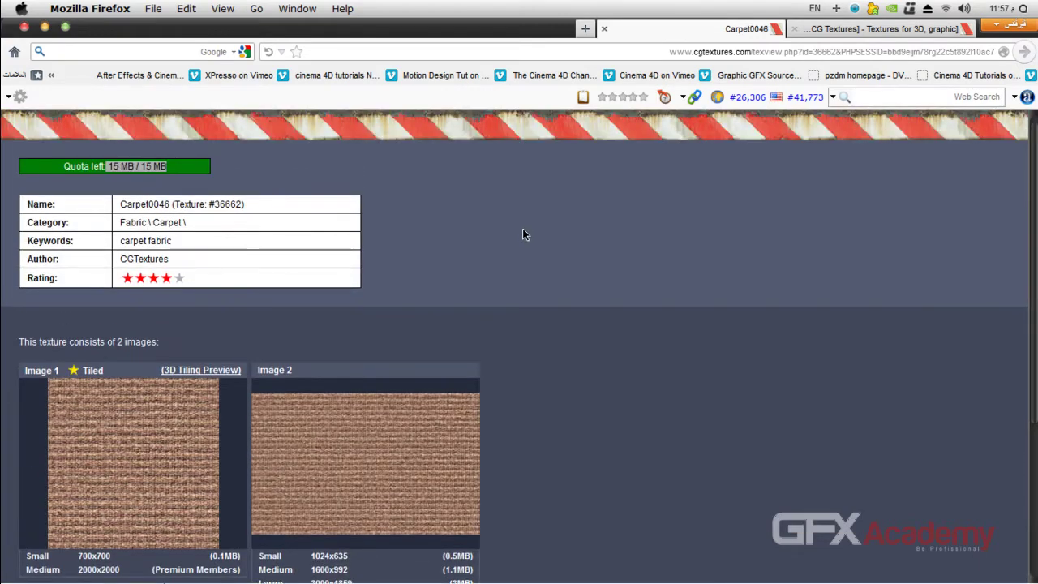
Step: Close the carpet texture's page and collapse the Fabric category in the texture tree
{"action": "left_click", "coordinate": [604, 29]}
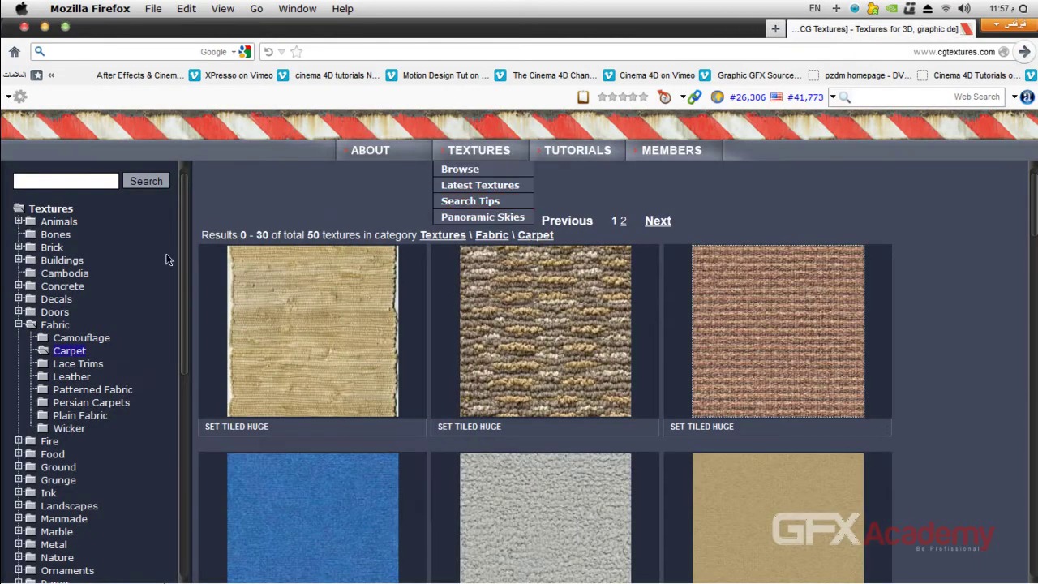
{"action": "scroll", "coordinate": [84, 297], "scroll_direction": "down", "scroll_amount": 4}
{"action": "scroll", "coordinate": [40, 268], "scroll_direction": "up", "scroll_amount": 3}
{"action": "scroll", "coordinate": [39, 267], "scroll_direction": "up", "scroll_amount": 1}
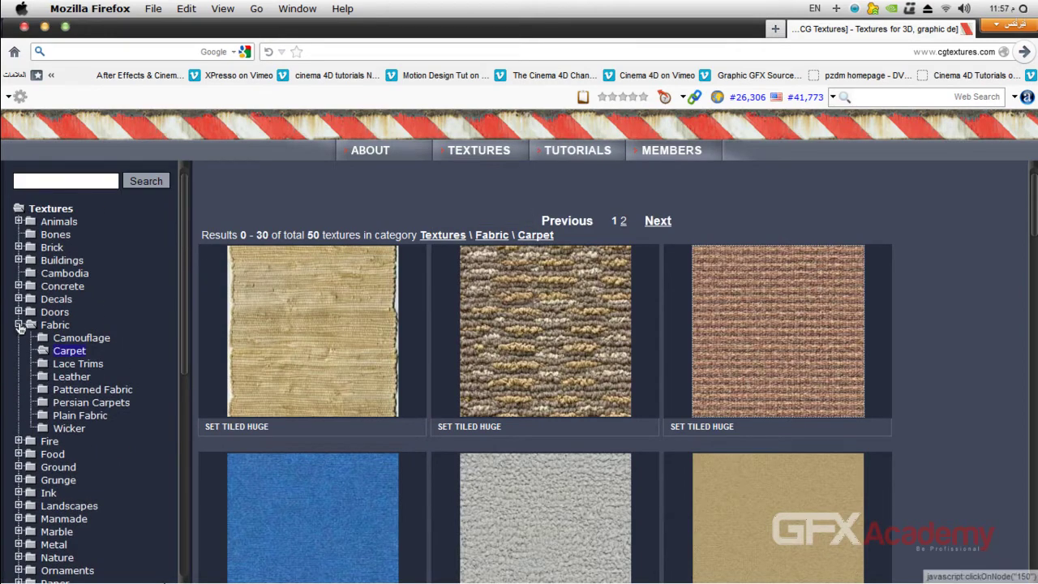
{"action": "left_click", "coordinate": [18, 324]}
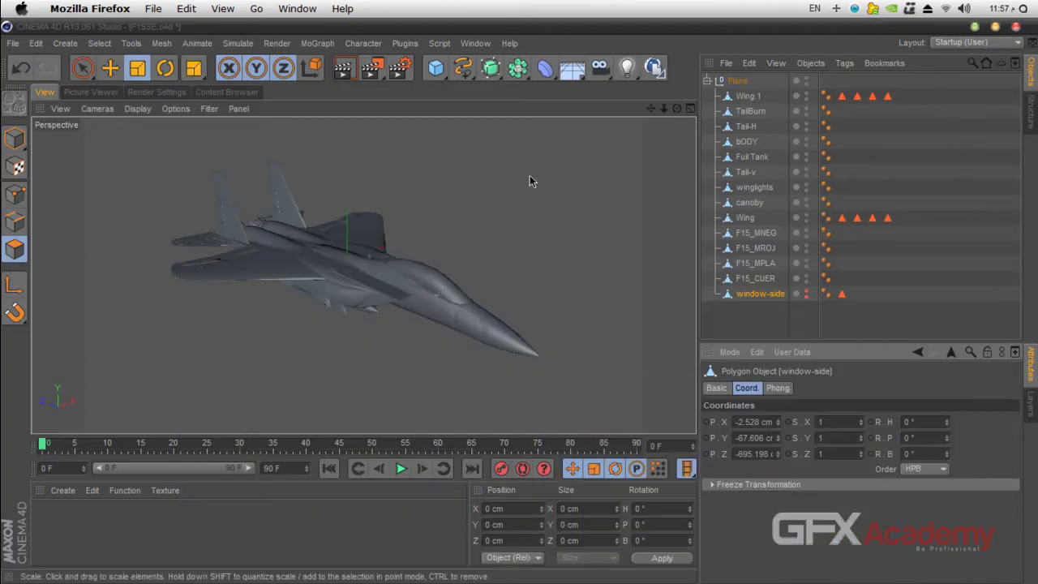
Step: Switch back to Cinema 4D and clear the selection of the window-side part
{"action": "left_click", "coordinate": [529, 175]}
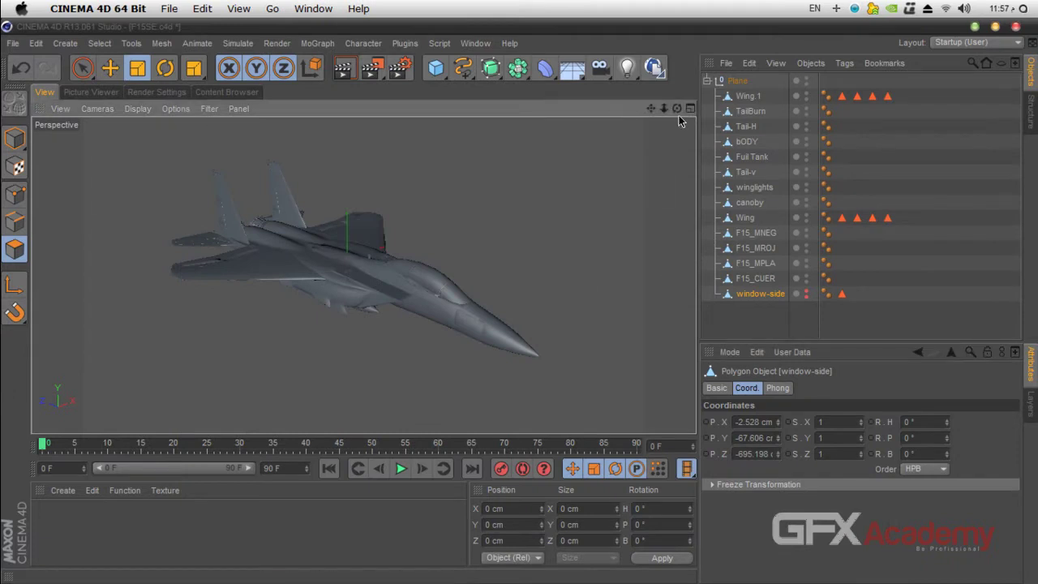
{"action": "left_click_drag", "start_coordinate": [677, 108], "coordinate": [688, 110]}
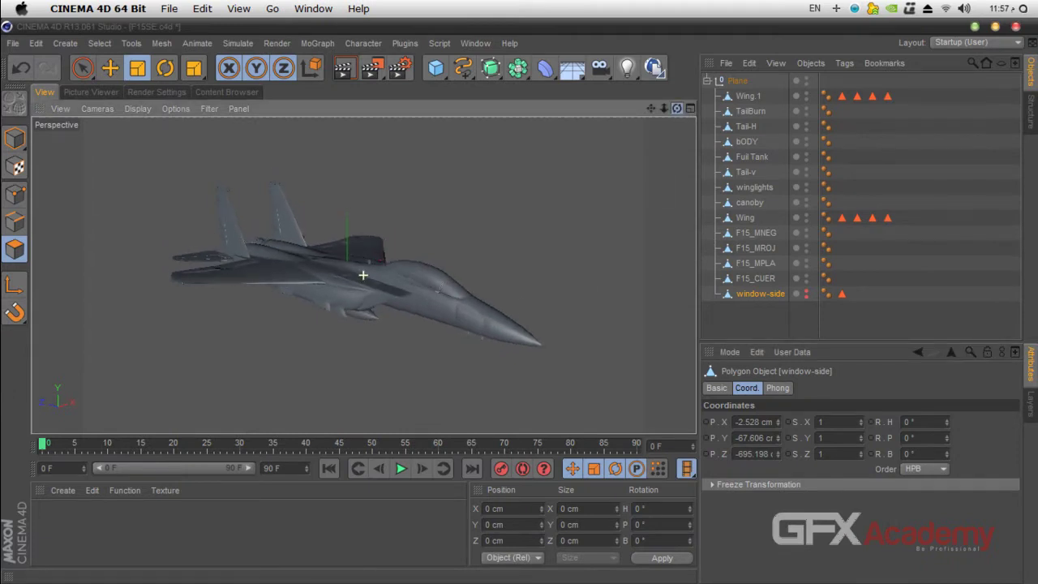
{"action": "left_click", "coordinate": [749, 329]}
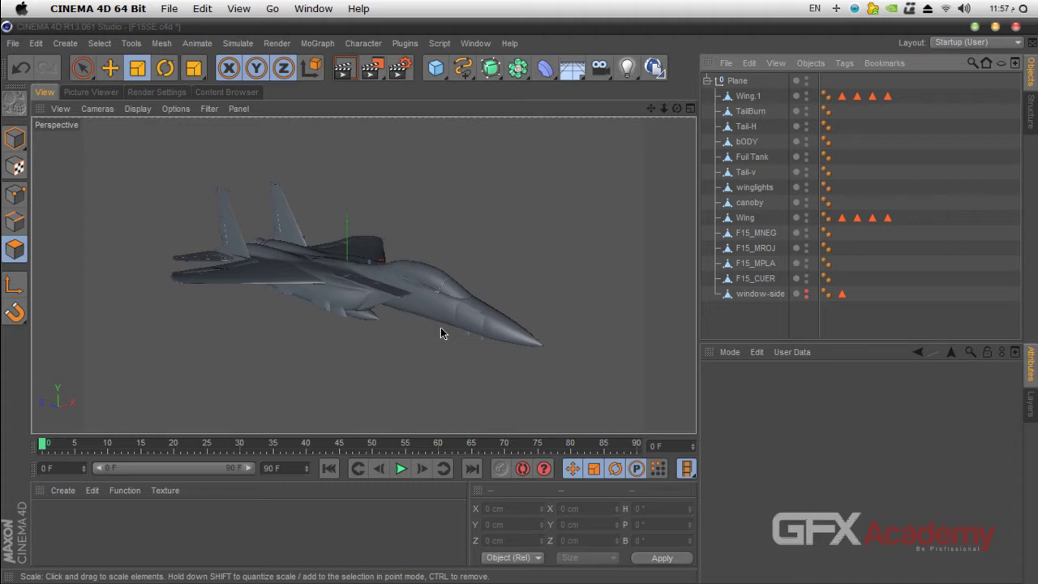
Step: Examine the whole jet from the front, side and rear, including the wings, tail fins and engines
{"action": "scroll", "coordinate": [440, 328], "scroll_direction": "up", "scroll_amount": 5}
{"action": "scroll", "coordinate": [440, 331], "scroll_direction": "down", "scroll_amount": 1}
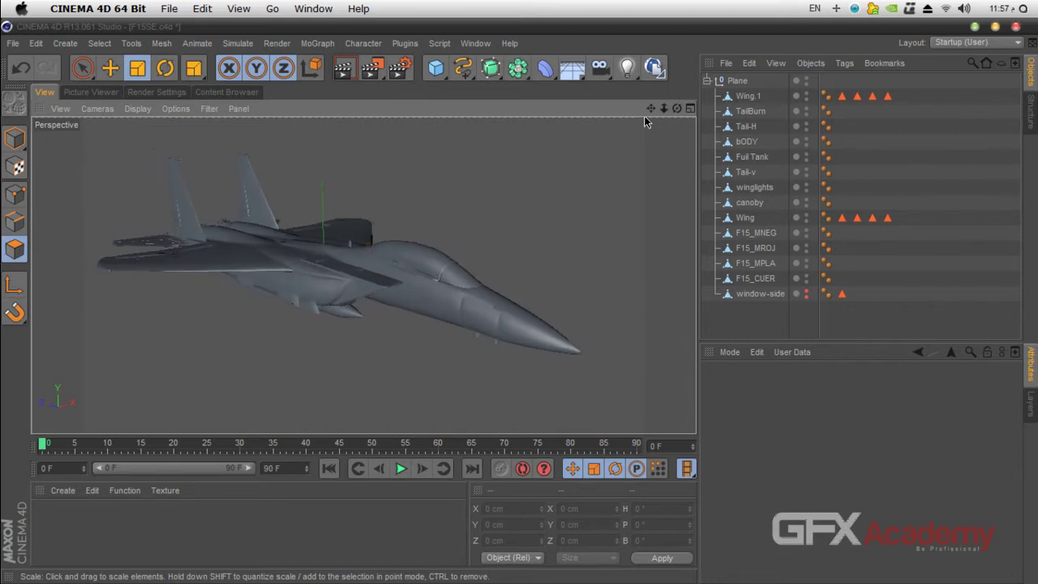
{"action": "left_click_drag", "start_coordinate": [650, 109], "coordinate": [667, 121]}
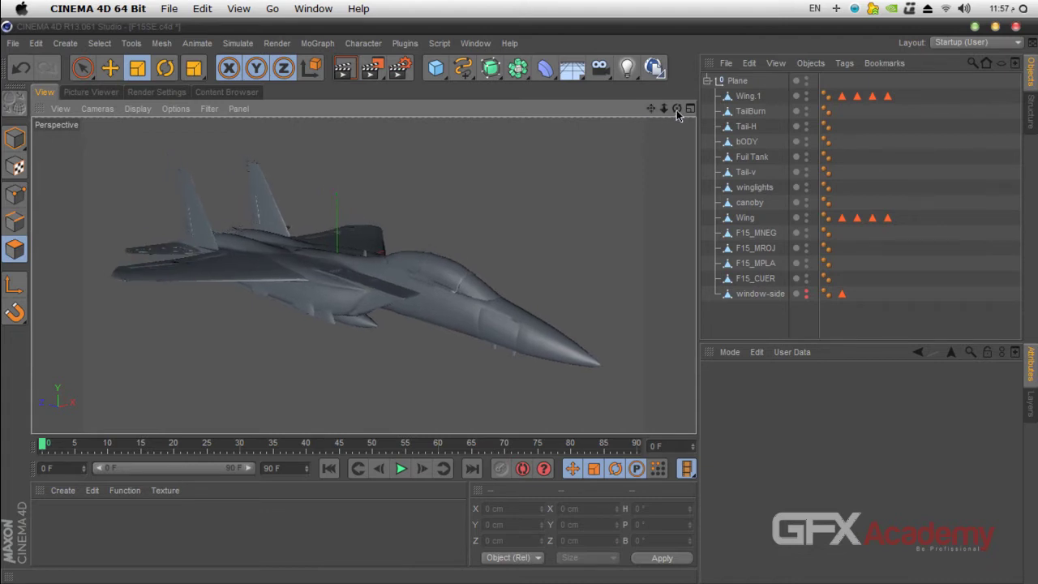
{"action": "left_click_drag", "start_coordinate": [678, 111], "coordinate": [779, 101]}
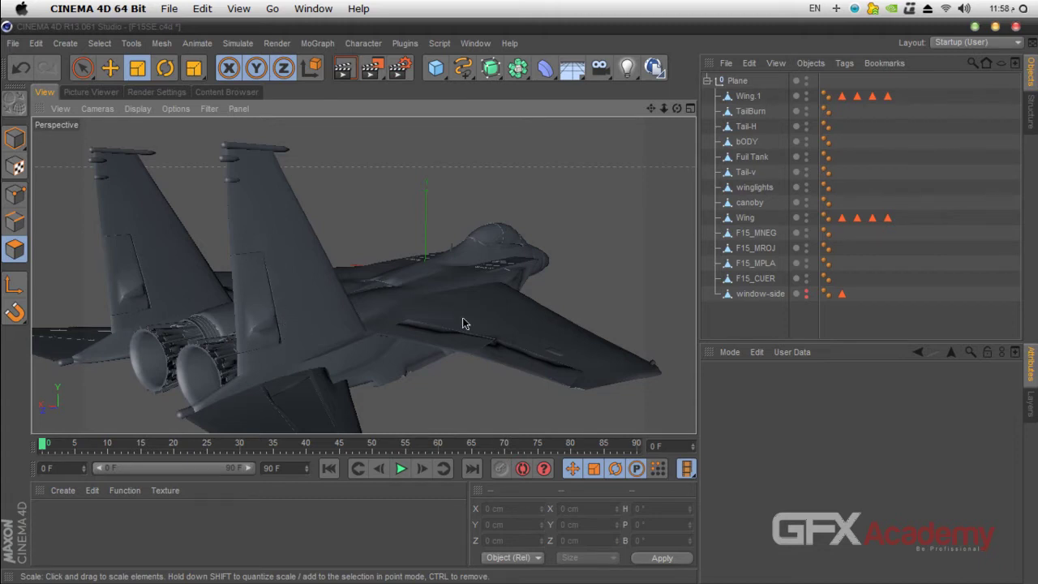
{"action": "scroll", "coordinate": [463, 318], "scroll_direction": "down", "scroll_amount": 3}
{"action": "left_click_drag", "start_coordinate": [678, 108], "coordinate": [479, 120]}
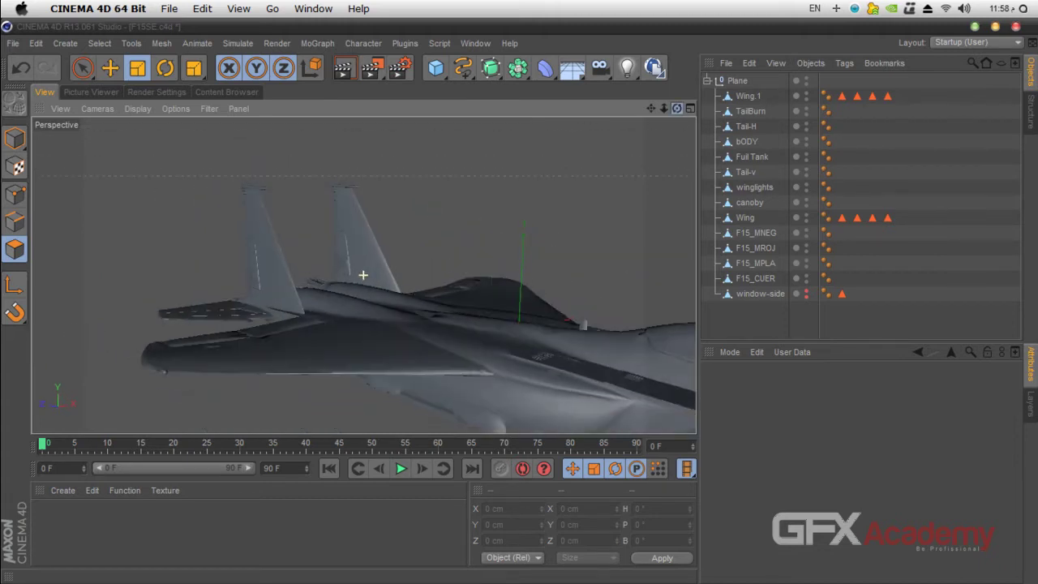
{"action": "left_click_drag", "start_coordinate": [651, 108], "coordinate": [363, 276]}
{"action": "left_click_drag", "start_coordinate": [677, 107], "coordinate": [369, 274]}
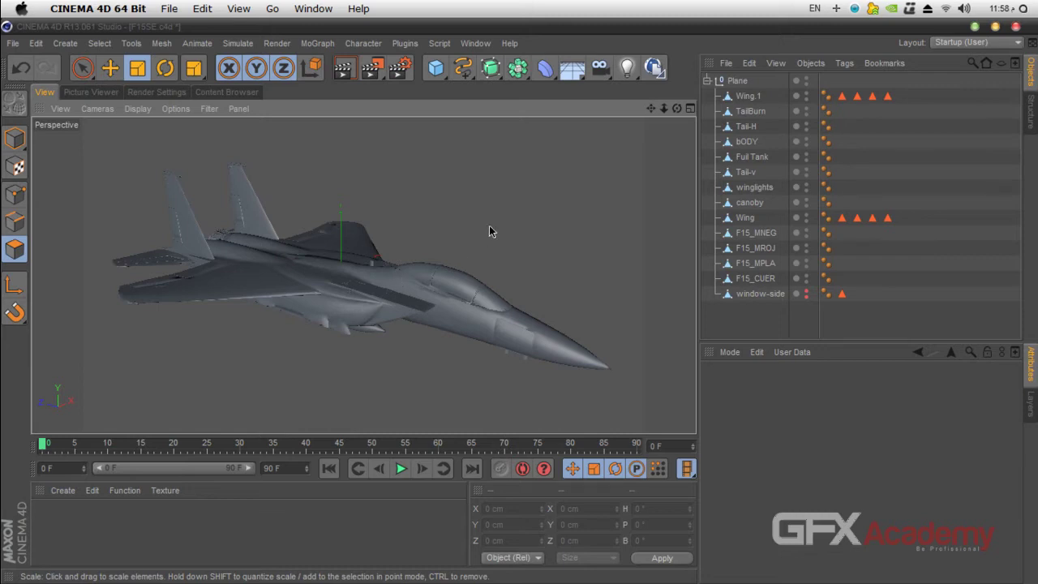
Step: Add a spot light to the scene and rename it KeyLight
{"action": "left_click_drag", "start_coordinate": [627, 67], "coordinate": [762, 101]}
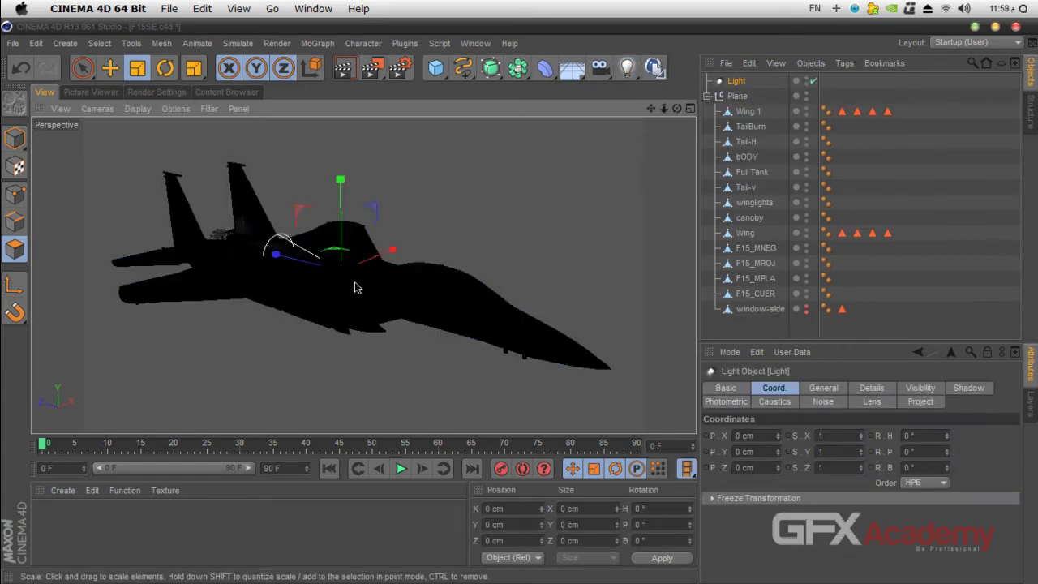
{"action": "double_click", "coordinate": [739, 82]}
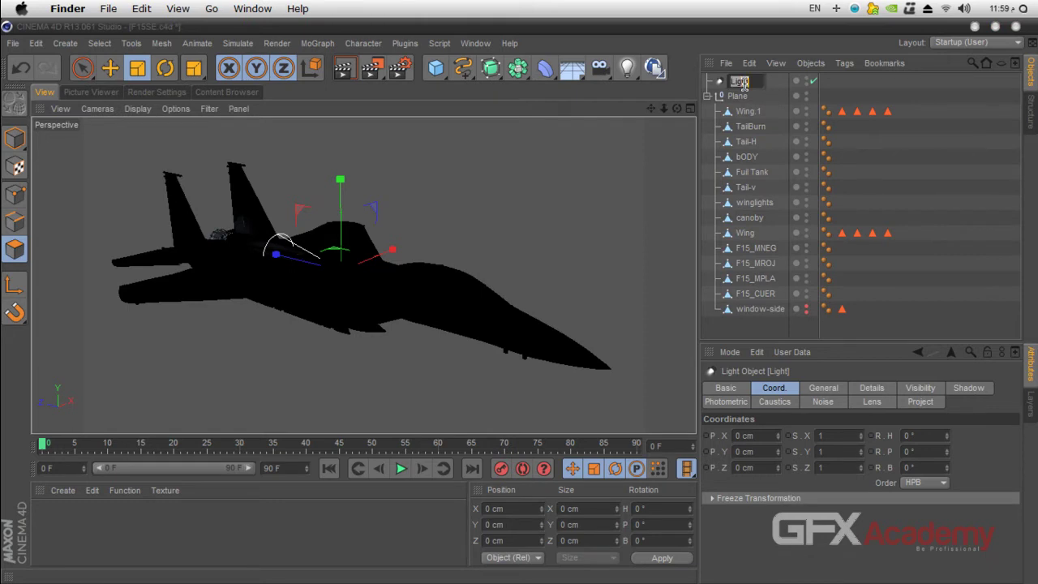
{"action": "type", "text": "KeyLight"}
{"action": "key", "text": "Return"}
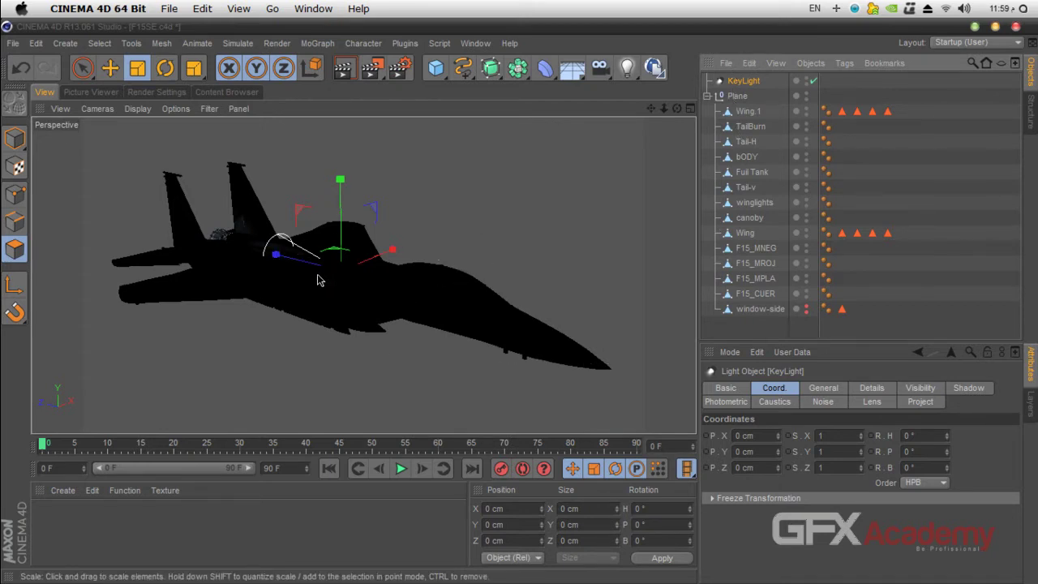
Step: Add a Target tag to KeyLight and set the Plane group as its target object
{"action": "right_click", "coordinate": [735, 82]}
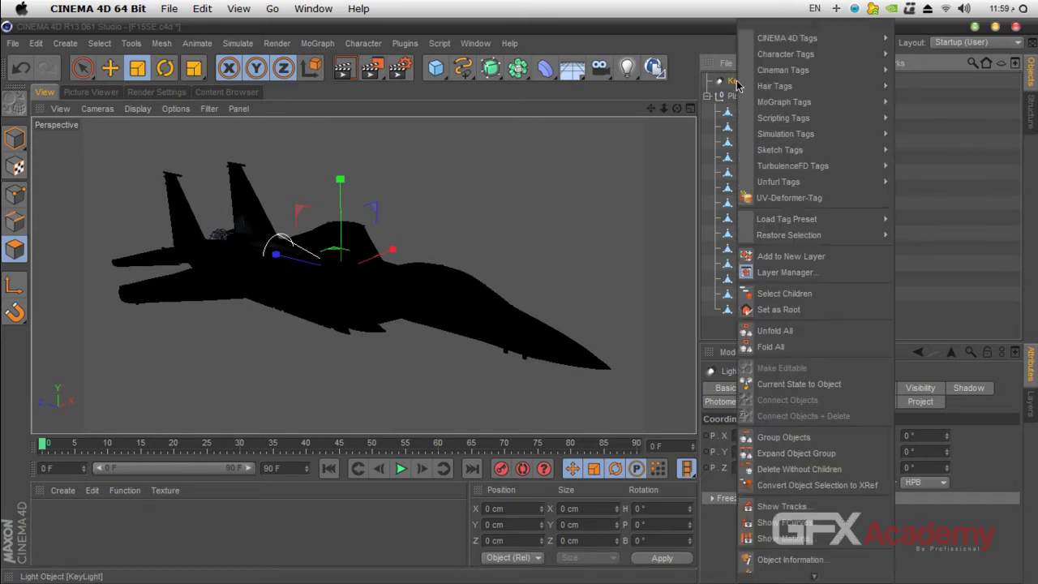
{"action": "mouse_move", "coordinate": [779, 42]}
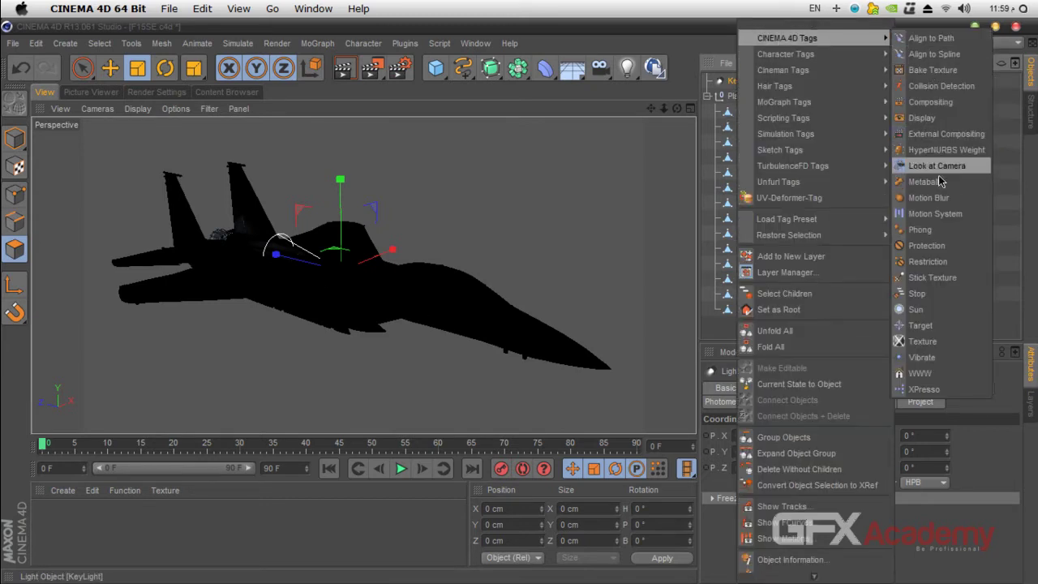
{"action": "left_click", "coordinate": [920, 326]}
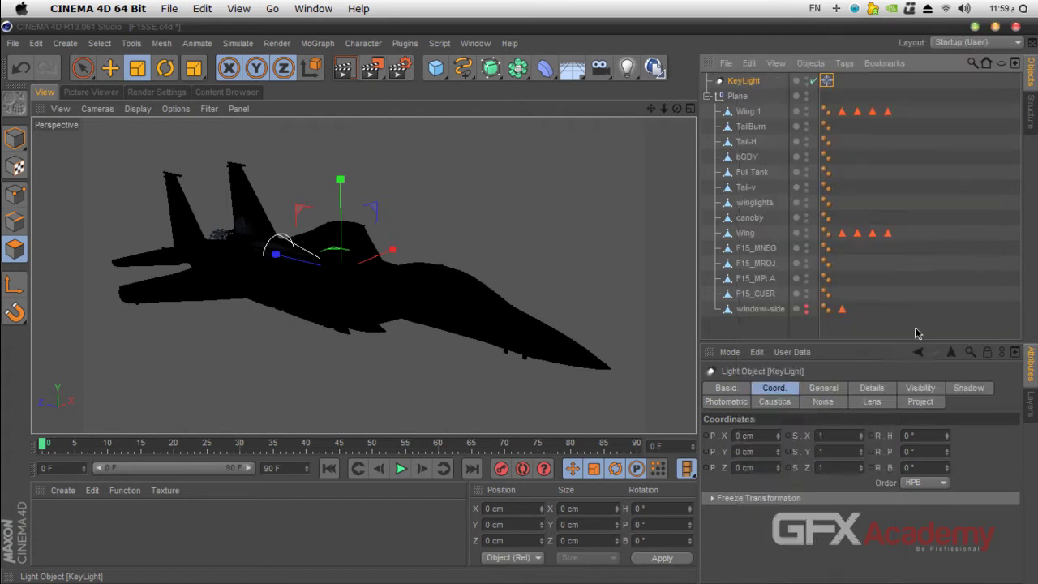
{"action": "left_click_drag", "start_coordinate": [738, 96], "coordinate": [790, 423]}
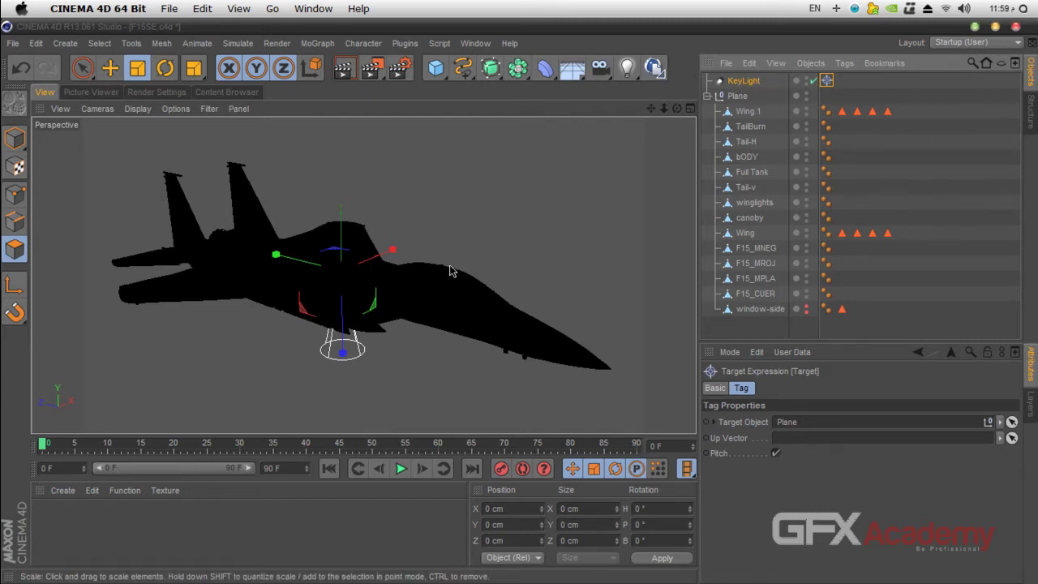
Step: Look through KeyLight as the camera and move it back to about X -6753, Y 3883, Z -3637 cm, framing the jet inside its cone
{"action": "left_click", "coordinate": [98, 110]}
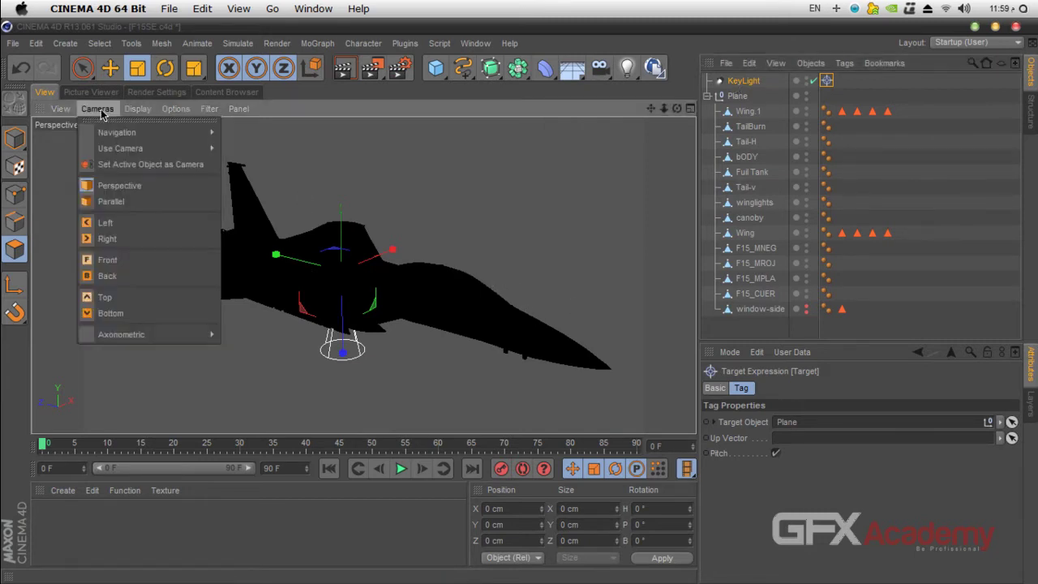
{"action": "left_click", "coordinate": [162, 164]}
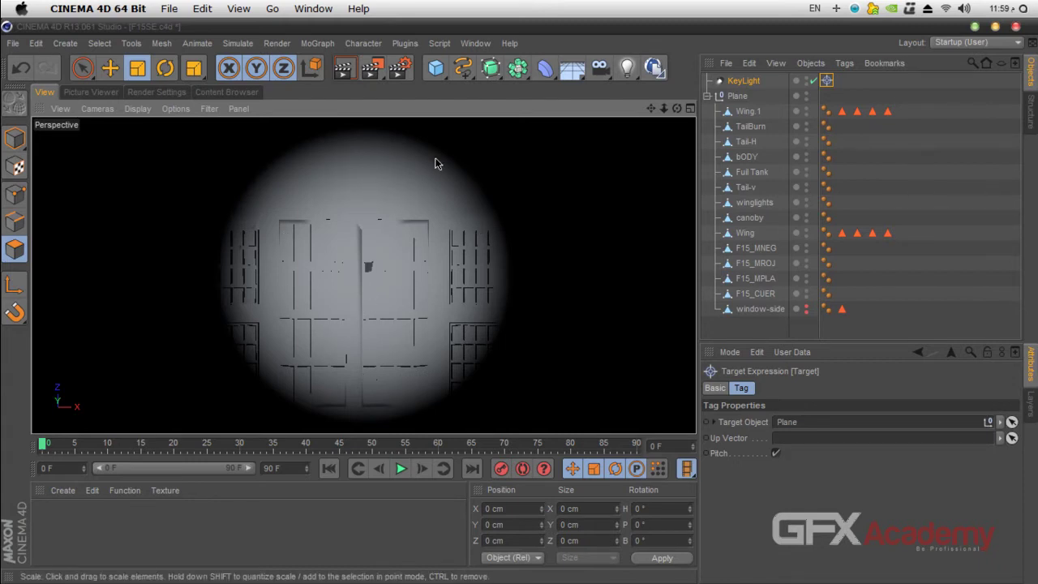
{"action": "left_click_drag", "start_coordinate": [665, 108], "coordinate": [721, 125]}
{"action": "left_click", "coordinate": [737, 95]}
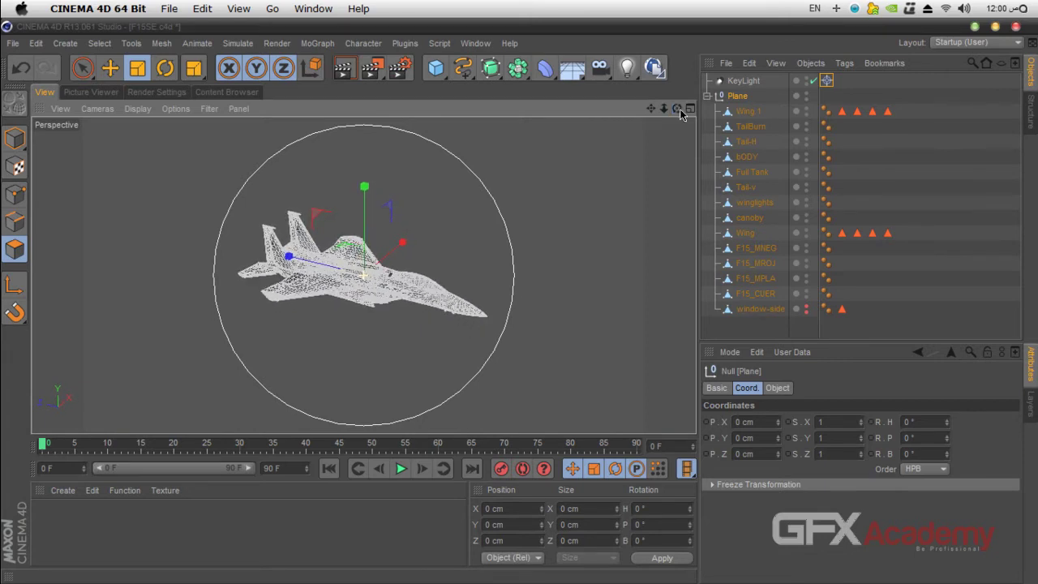
{"action": "mouse_move", "coordinate": [664, 109]}
{"action": "left_mouse_down"}
{"action": "mouse_move", "coordinate": [677, 108]}
{"action": "mouse_move", "coordinate": [645, 108]}
{"action": "mouse_move", "coordinate": [670, 116]}
{"action": "left_mouse_up"}
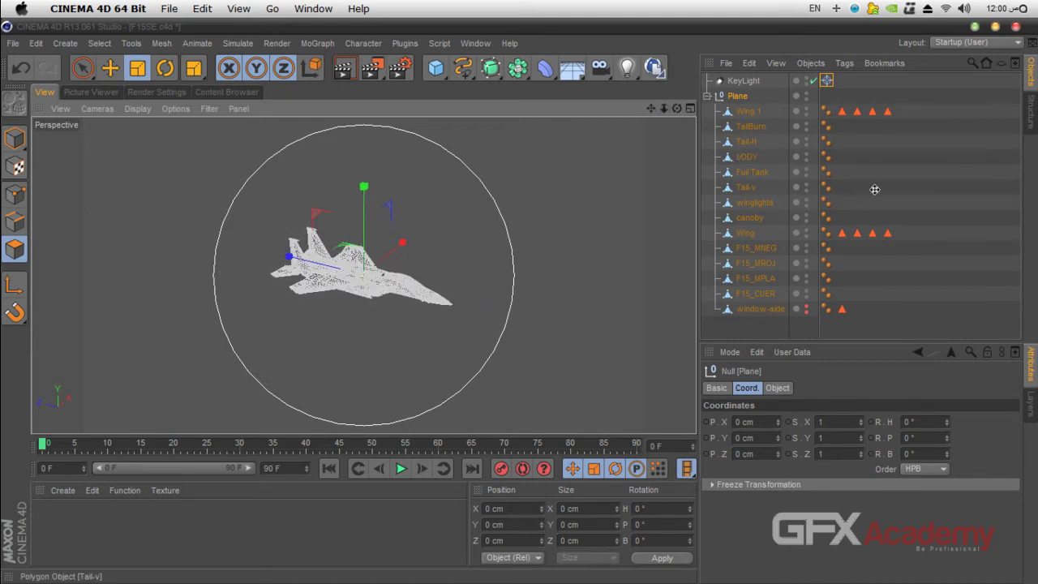
{"action": "left_click", "coordinate": [475, 277]}
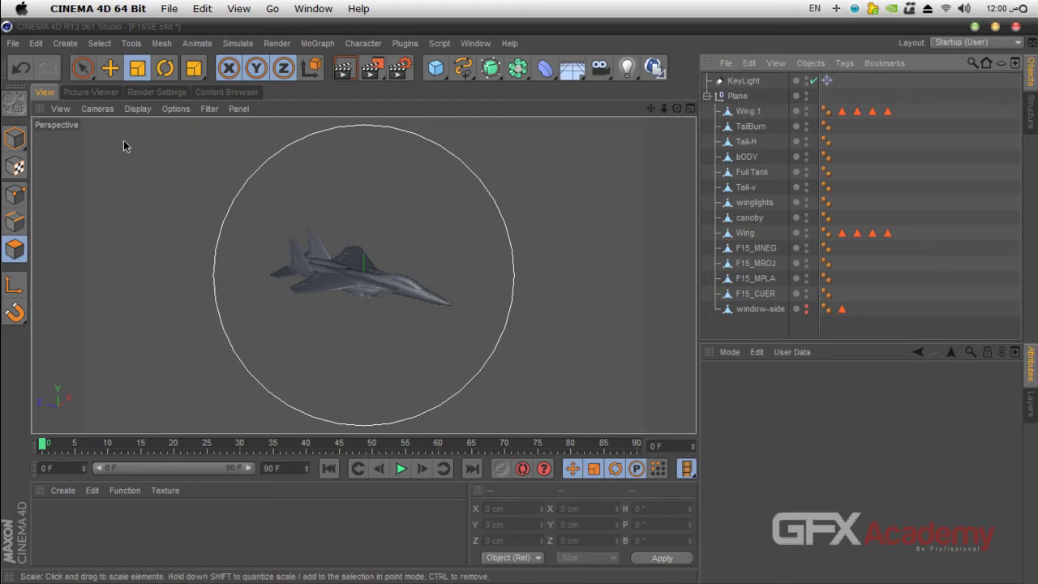
Step: Return the viewport to the default camera, select KeyLight and check its placement relative to the jet
{"action": "left_click", "coordinate": [97, 109]}
{"action": "mouse_move", "coordinate": [120, 135]}
{"action": "left_click", "coordinate": [239, 158]}
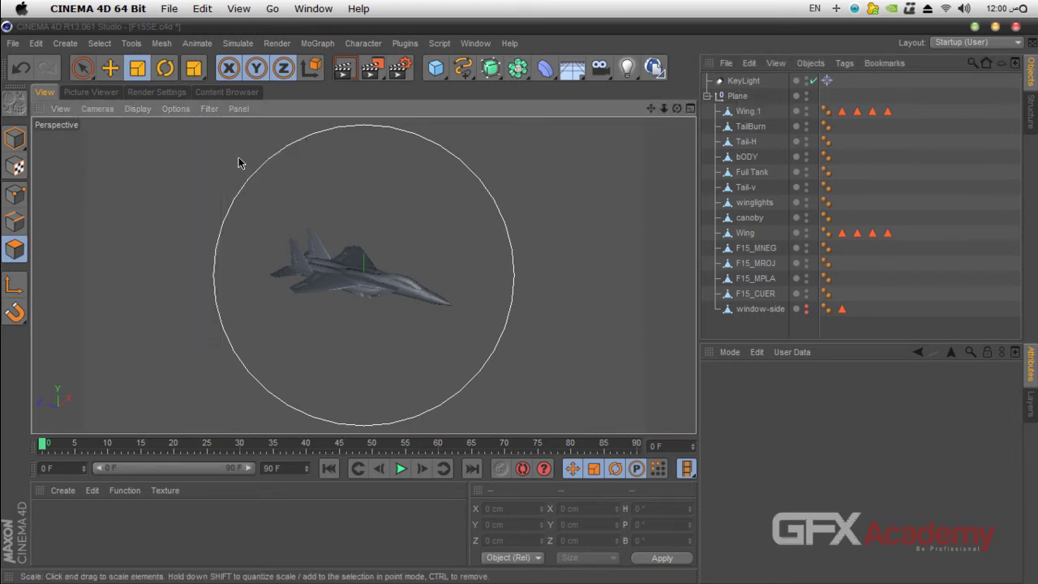
{"action": "left_click", "coordinate": [744, 80]}
{"action": "scroll", "coordinate": [364, 276], "scroll_direction": "down", "scroll_amount": 5}
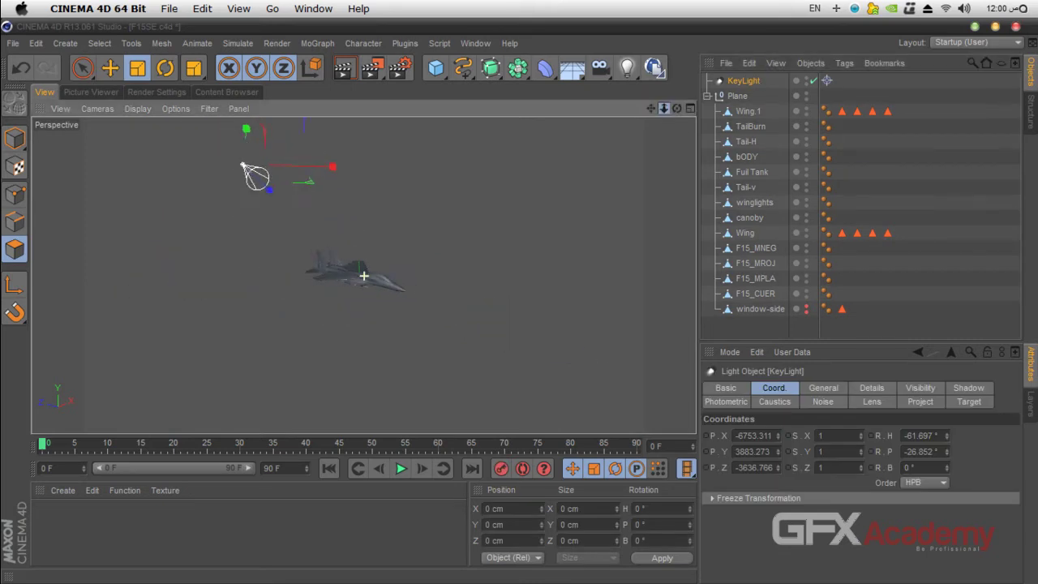
{"action": "mouse_move", "coordinate": [363, 275]}
{"action": "left_mouse_down", "text": "alt"}
{"action": "mouse_move", "coordinate": [335, 272]}
{"action": "mouse_move", "coordinate": [434, 290]}
{"action": "mouse_move", "coordinate": [369, 267]}
{"action": "left_mouse_up", "text": "alt"}
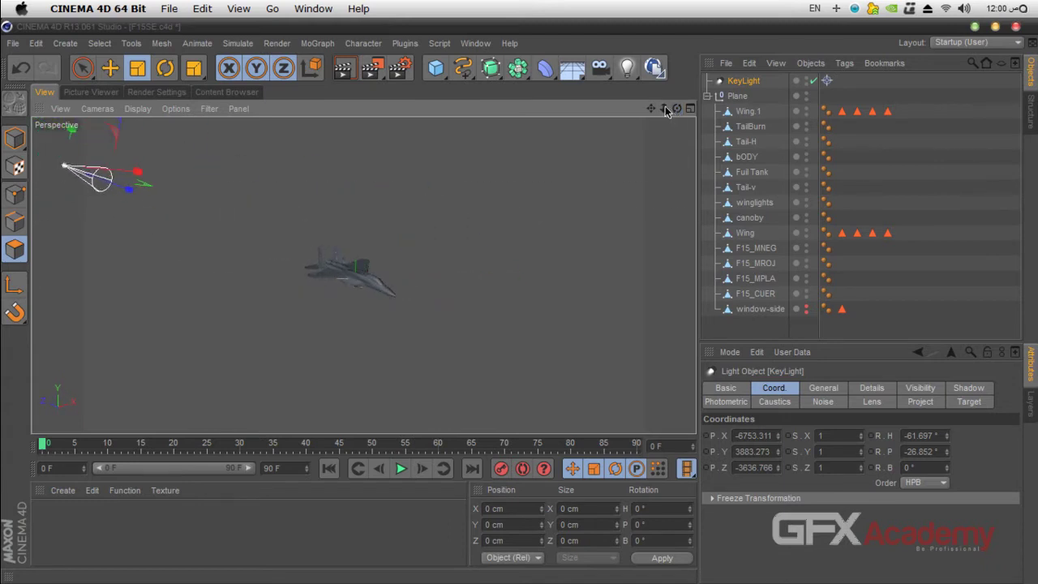
{"action": "middle_click_drag", "start_coordinate": [363, 276], "coordinate": [424, 292], "text": "alt"}
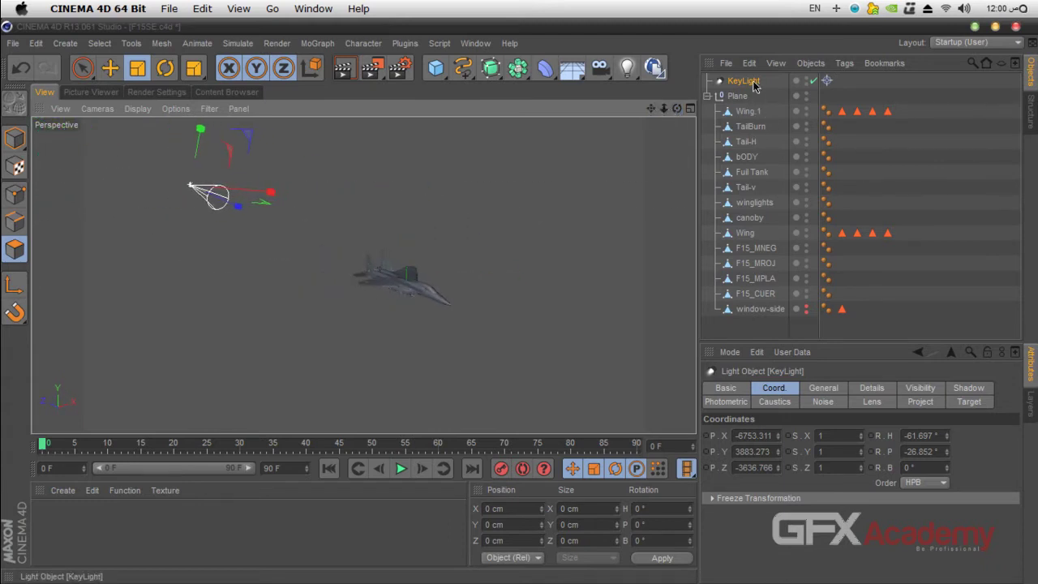
Step: Enlarge the attributes area and set KeyLight's outer angle to 58°
{"action": "left_click_drag", "start_coordinate": [833, 343], "coordinate": [819, 238]}
{"action": "left_click", "coordinate": [873, 284]}
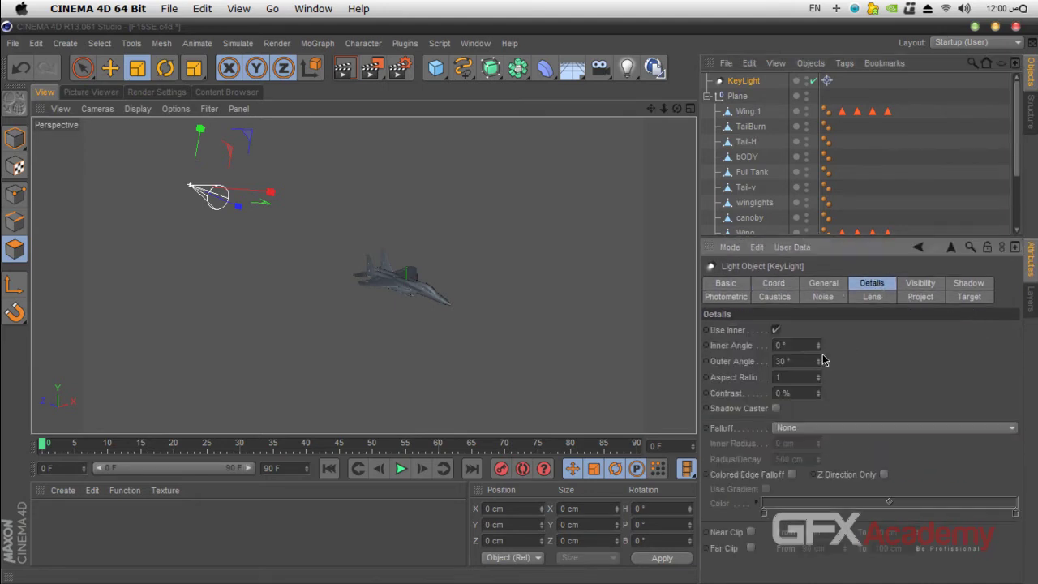
{"action": "mouse_move", "coordinate": [818, 361]}
{"action": "left_mouse_down"}
{"action": "mouse_move", "coordinate": [819, 329]}
{"action": "mouse_move", "coordinate": [818, 360]}
{"action": "left_mouse_up"}
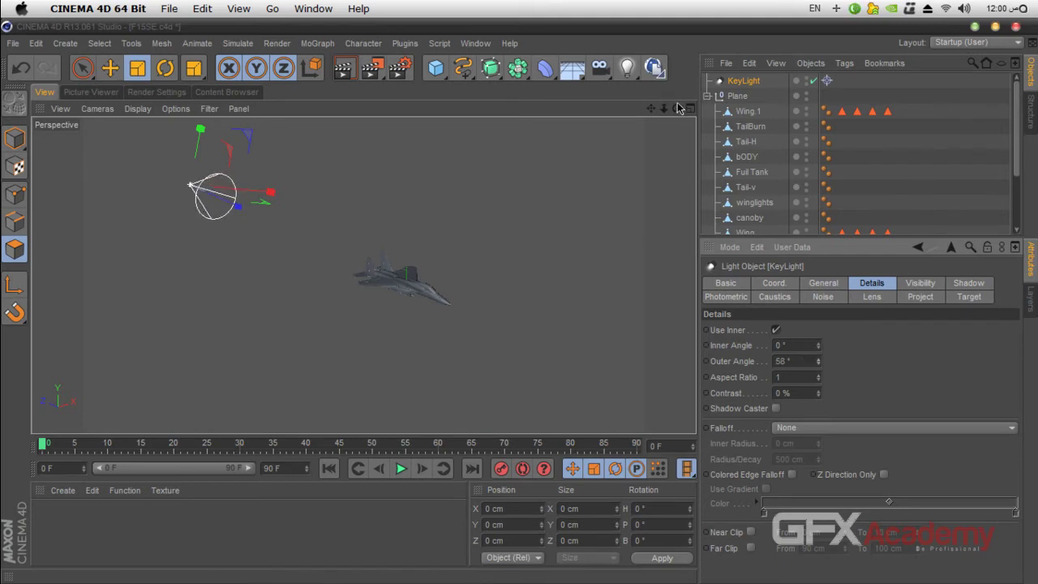
Step: Activate the Move tool and shift KeyLight along its Z axis, toward the jet
{"action": "left_click_drag", "start_coordinate": [677, 108], "coordinate": [655, 112]}
{"action": "left_click_drag", "start_coordinate": [381, 280], "coordinate": [523, 306], "text": "alt"}
{"action": "left_click", "coordinate": [110, 70]}
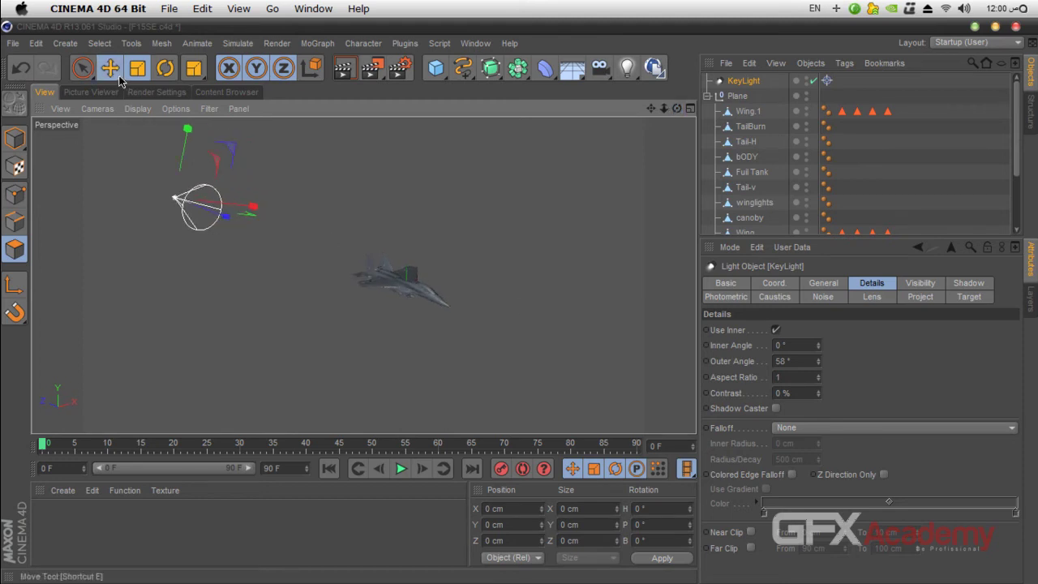
{"action": "left_click_drag", "start_coordinate": [218, 226], "coordinate": [330, 263]}
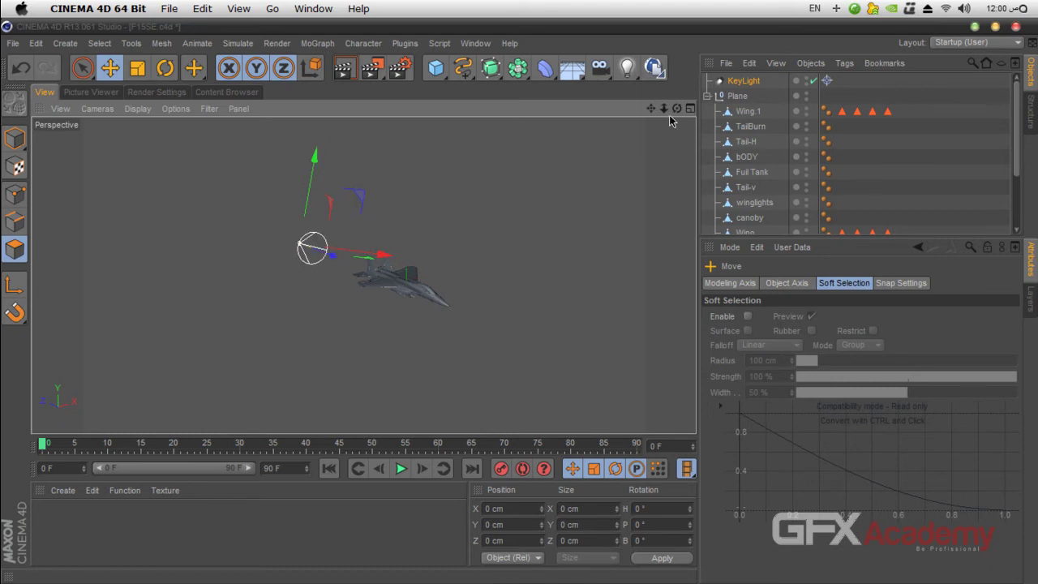
{"action": "scroll", "coordinate": [390, 289], "scroll_direction": "up", "scroll_amount": 5}
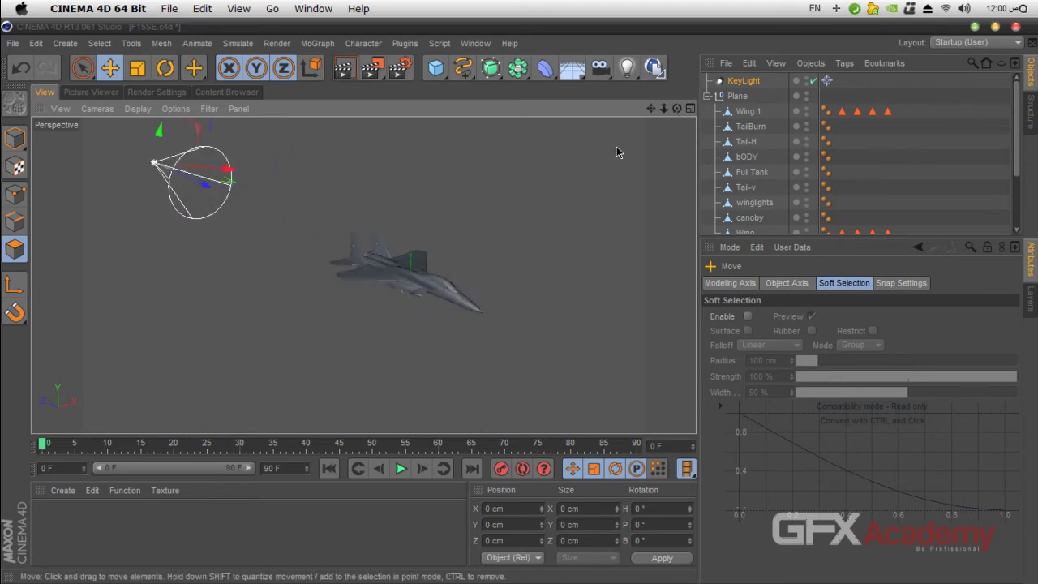
Step: Set KeyLight's falloff to Inverse Square (Physically Accurate)
{"action": "left_click", "coordinate": [744, 80]}
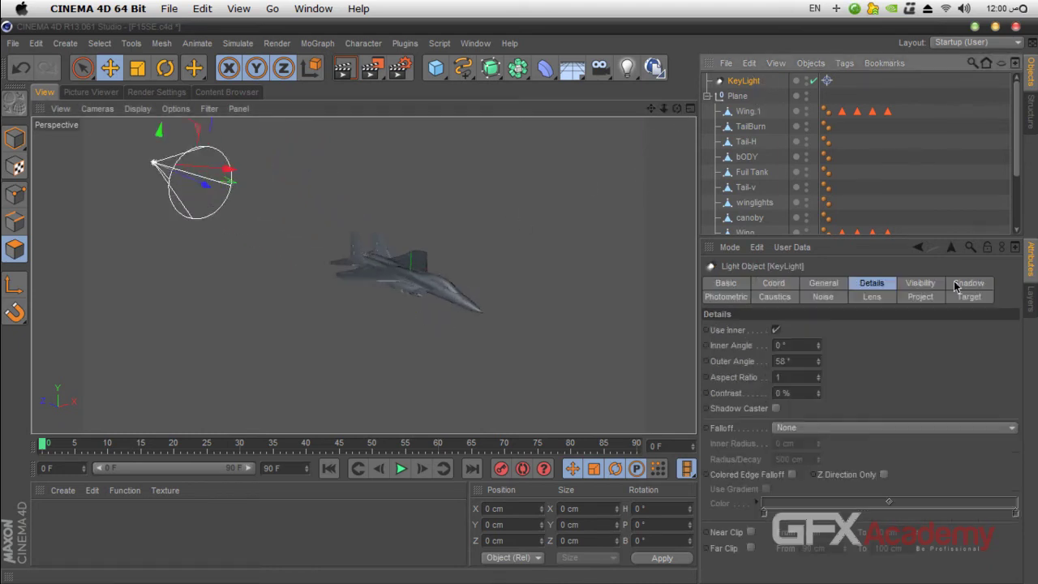
{"action": "left_click", "coordinate": [922, 283]}
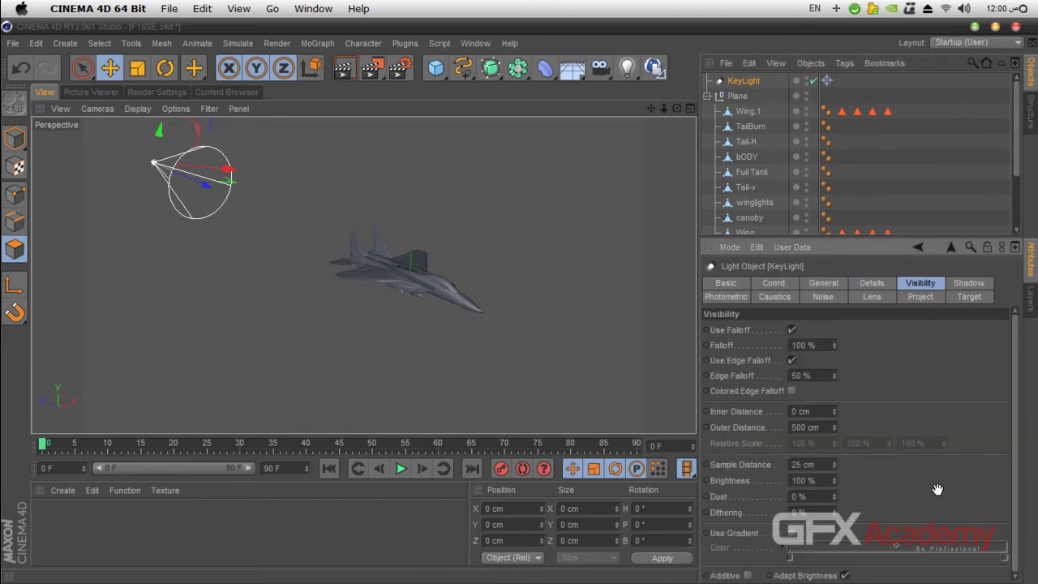
{"action": "left_click", "coordinate": [873, 283]}
{"action": "left_click", "coordinate": [829, 429]}
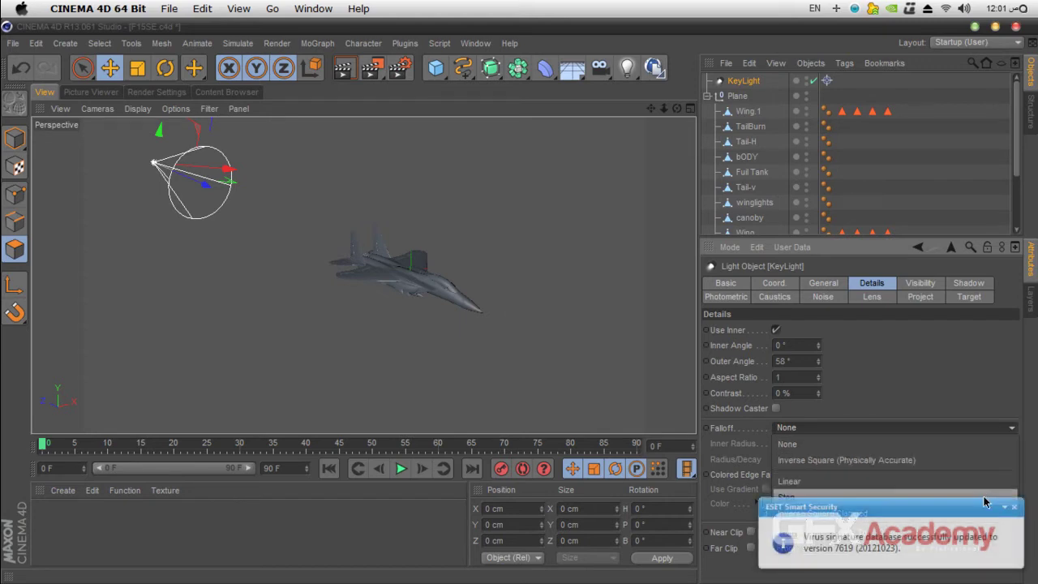
{"action": "left_click", "coordinate": [1015, 513]}
{"action": "left_click", "coordinate": [871, 429]}
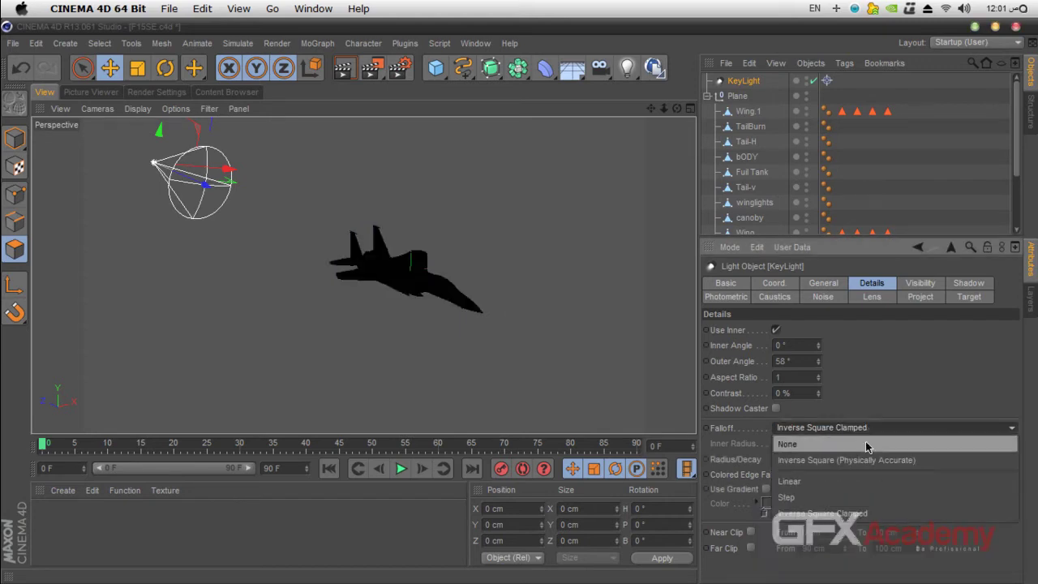
{"action": "left_click", "coordinate": [862, 462]}
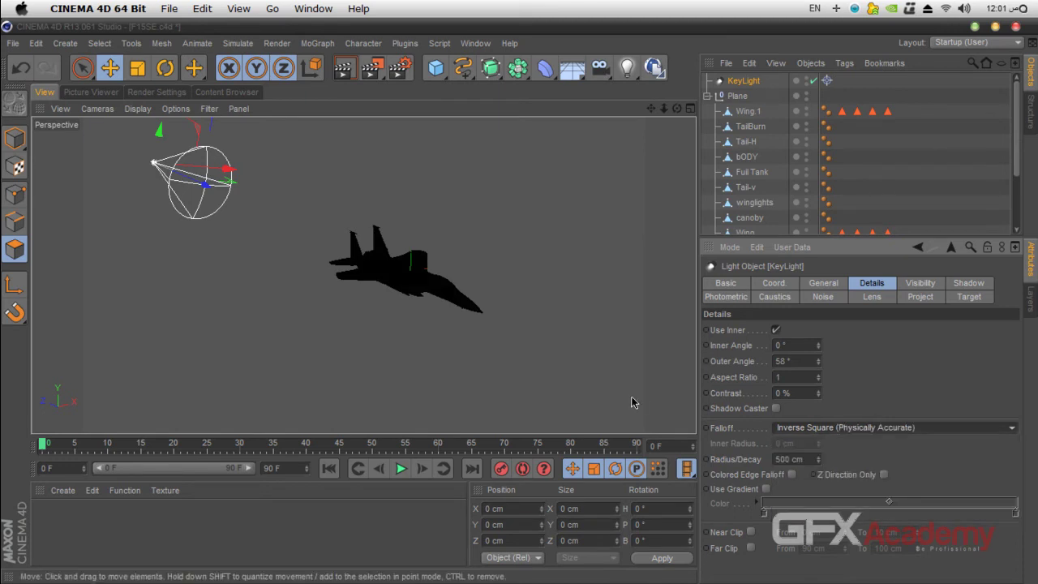
Step: Nudge KeyLight slightly away from the jet and enlarge its Radius/Decay to 5597 cm
{"action": "mouse_move", "coordinate": [346, 212]}
{"action": "left_mouse_down"}
{"action": "mouse_move", "coordinate": [294, 198]}
{"action": "mouse_move", "coordinate": [332, 203]}
{"action": "left_mouse_up"}
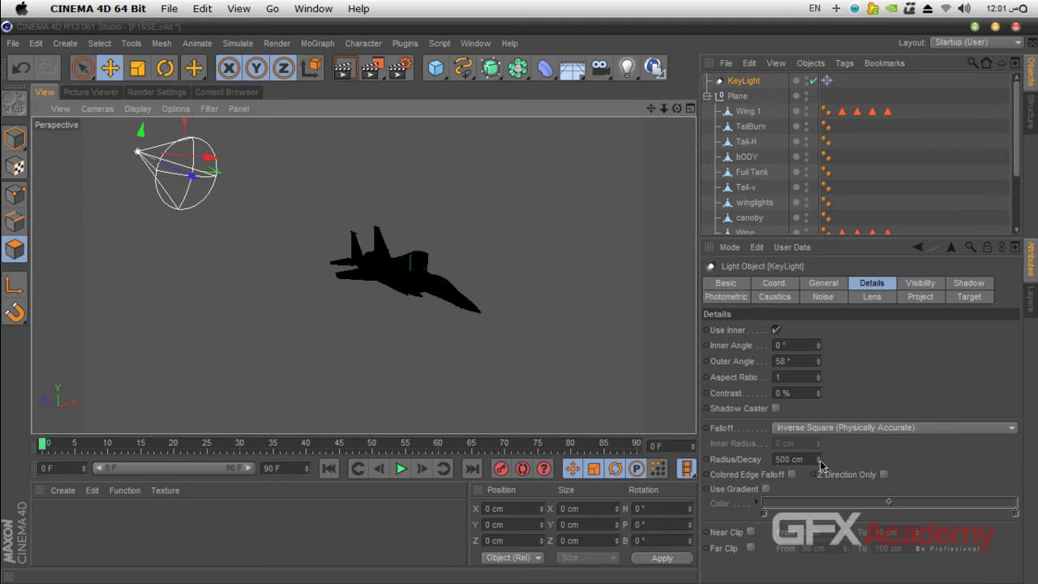
{"action": "left_click_drag", "start_coordinate": [817, 459], "coordinate": [858, 392]}
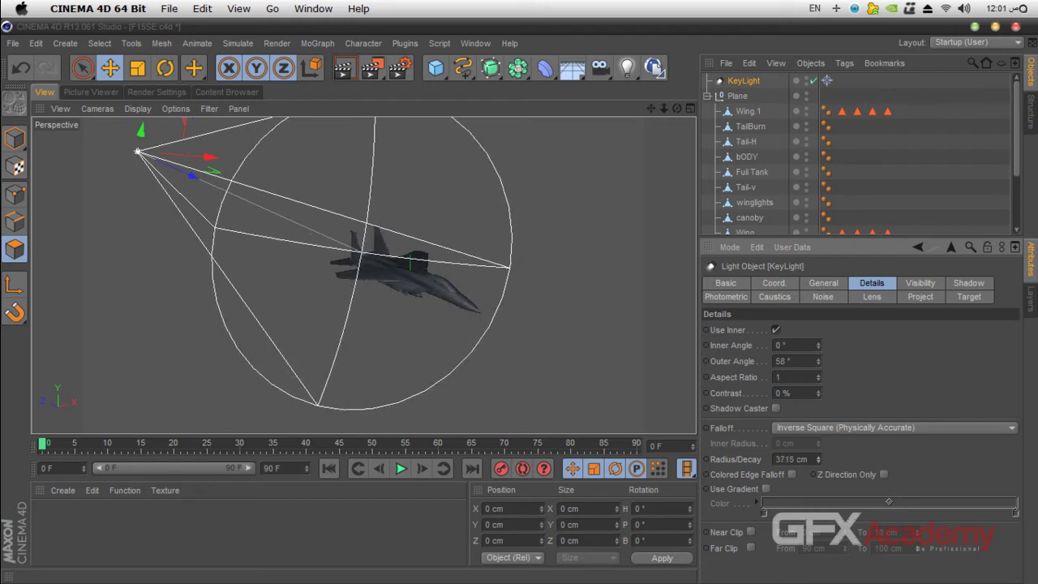
{"action": "left_click", "coordinate": [737, 96]}
{"action": "left_click_drag", "start_coordinate": [677, 108], "coordinate": [567, 112]}
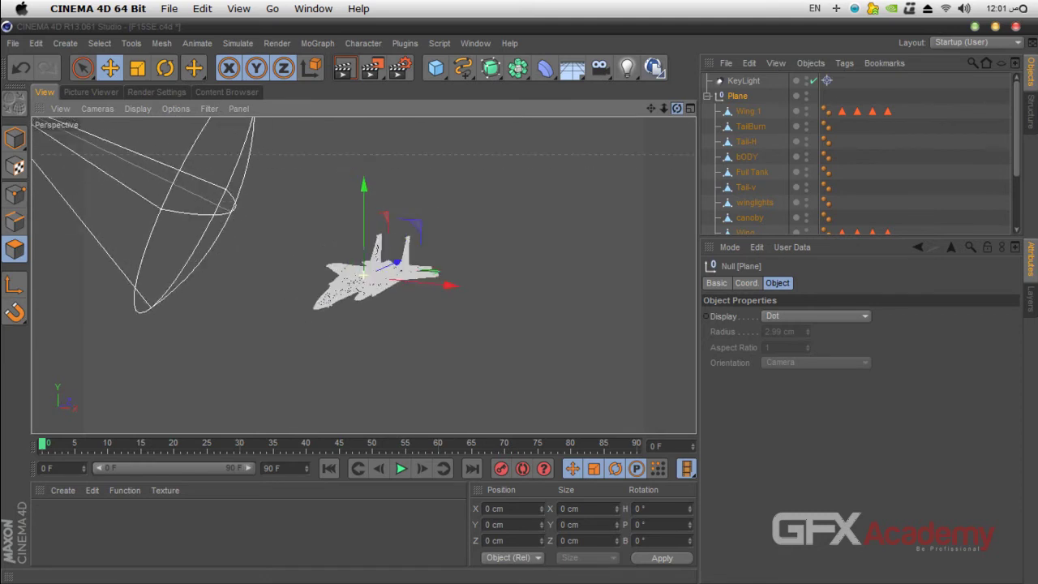
{"action": "left_click", "coordinate": [748, 81]}
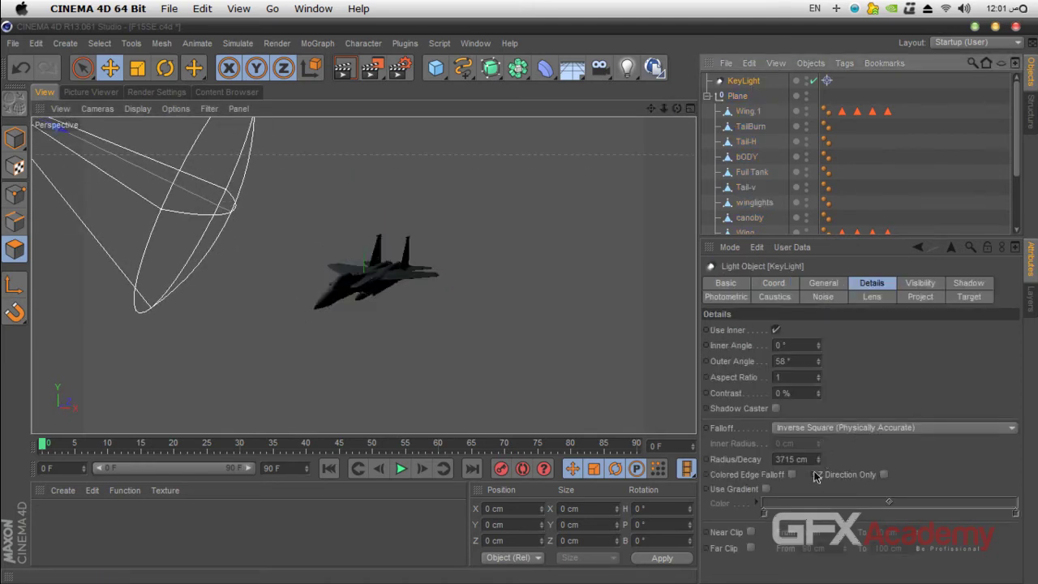
{"action": "left_click_drag", "start_coordinate": [819, 462], "coordinate": [819, 419]}
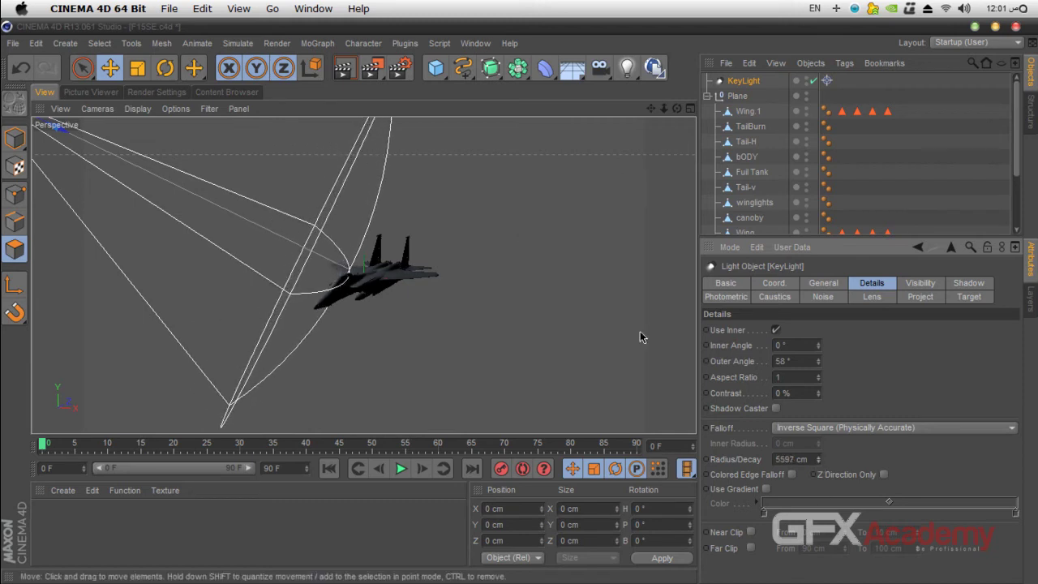
Step: Try KeyLight's contrast at 25 % and reset it to 0 %
{"action": "double_click", "coordinate": [782, 394]}
{"action": "scroll", "coordinate": [369, 270], "scroll_direction": "up", "scroll_amount": 5}
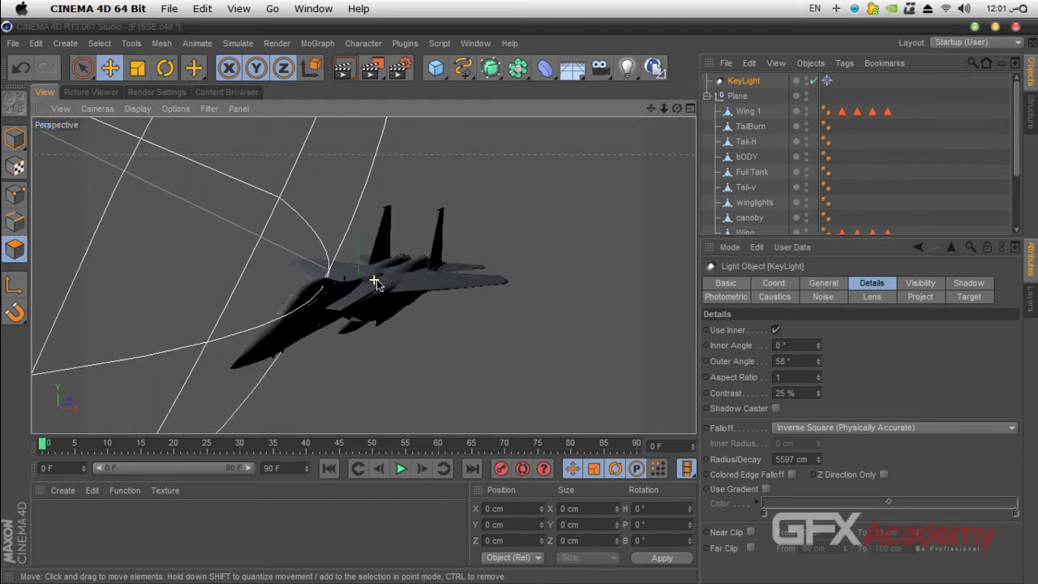
{"action": "double_click", "coordinate": [785, 394]}
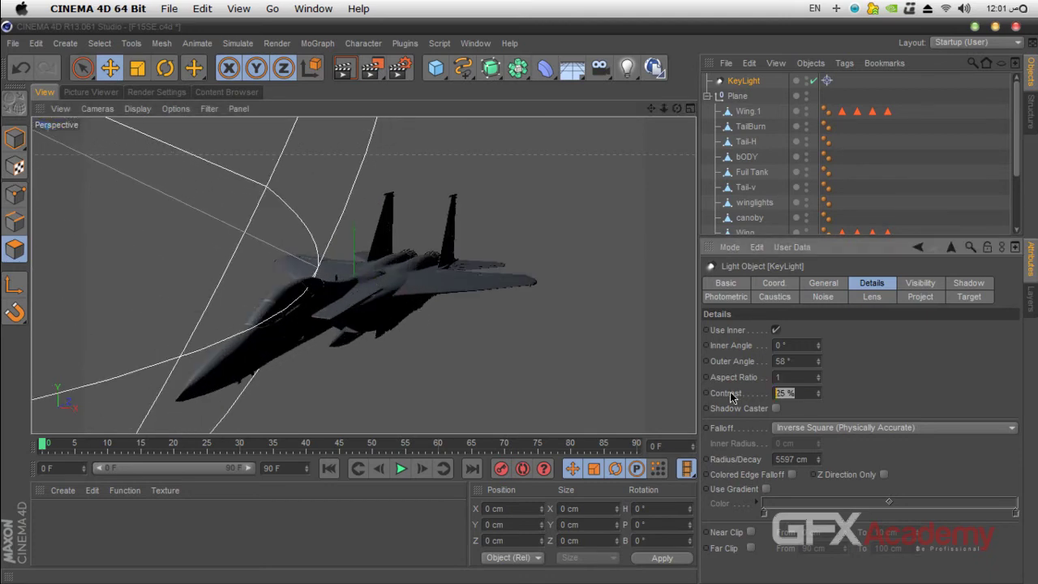
{"action": "type", "text": "30"}
{"action": "type", "text": "0"}
{"action": "key", "text": "Return"}
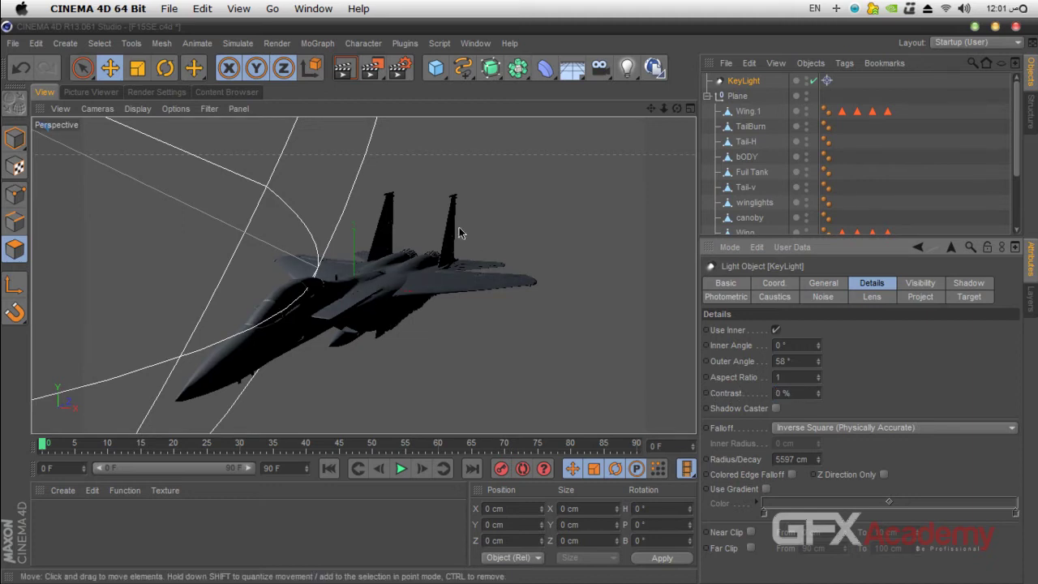
Step: Set KeyLight's contrast to 35 %, collapse the Plane group and check the lighting on the jet
{"action": "left_click_drag", "start_coordinate": [797, 395], "coordinate": [716, 394]}
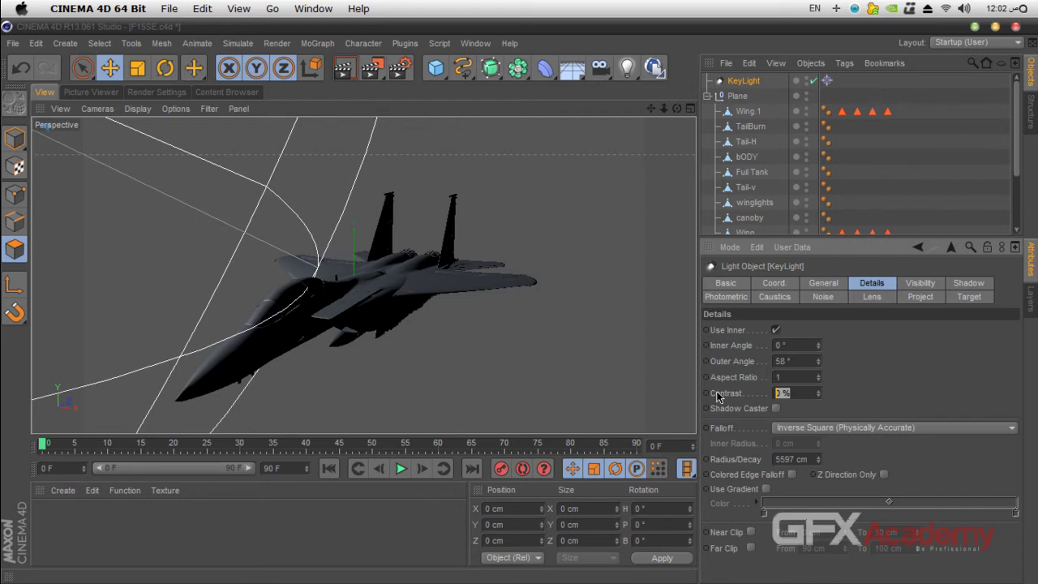
{"action": "type", "text": "35"}
{"action": "key", "text": "Return"}
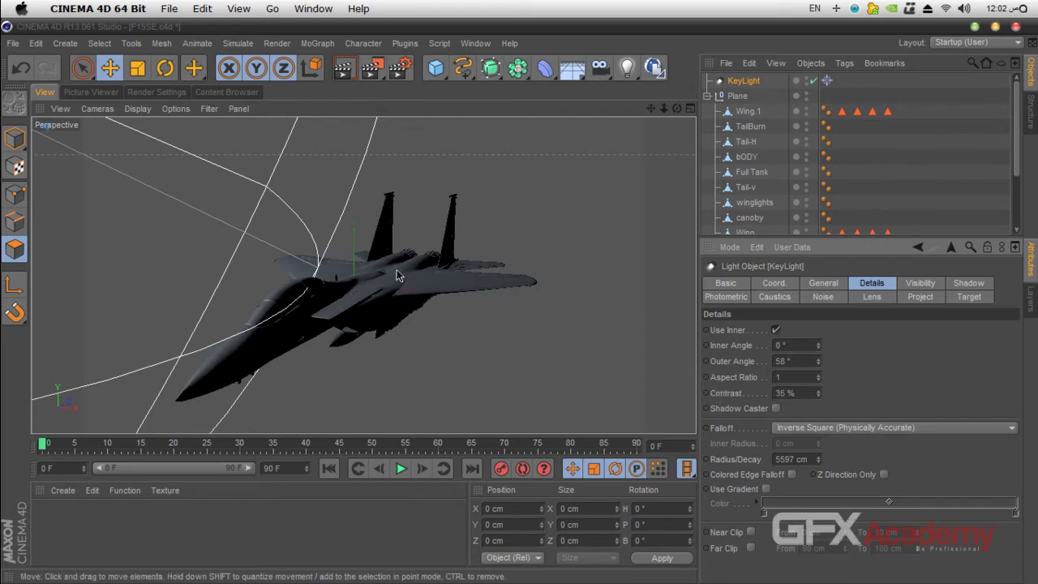
{"action": "left_click", "coordinate": [707, 96]}
{"action": "left_click_drag", "start_coordinate": [664, 109], "coordinate": [795, 112]}
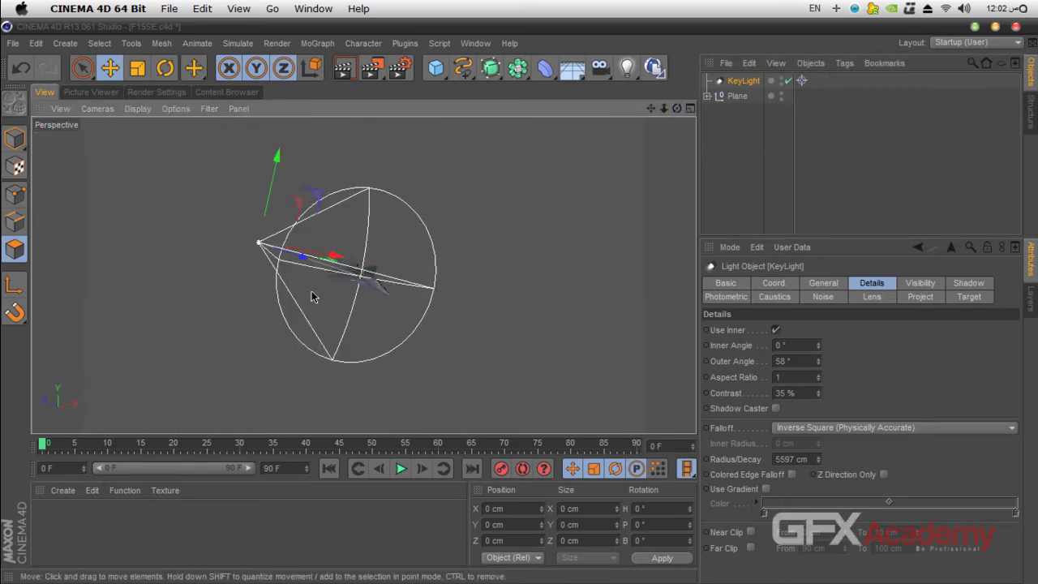
{"action": "scroll", "coordinate": [309, 290], "scroll_direction": "up", "scroll_amount": 5}
{"action": "scroll", "coordinate": [340, 285], "scroll_direction": "up", "scroll_amount": 5}
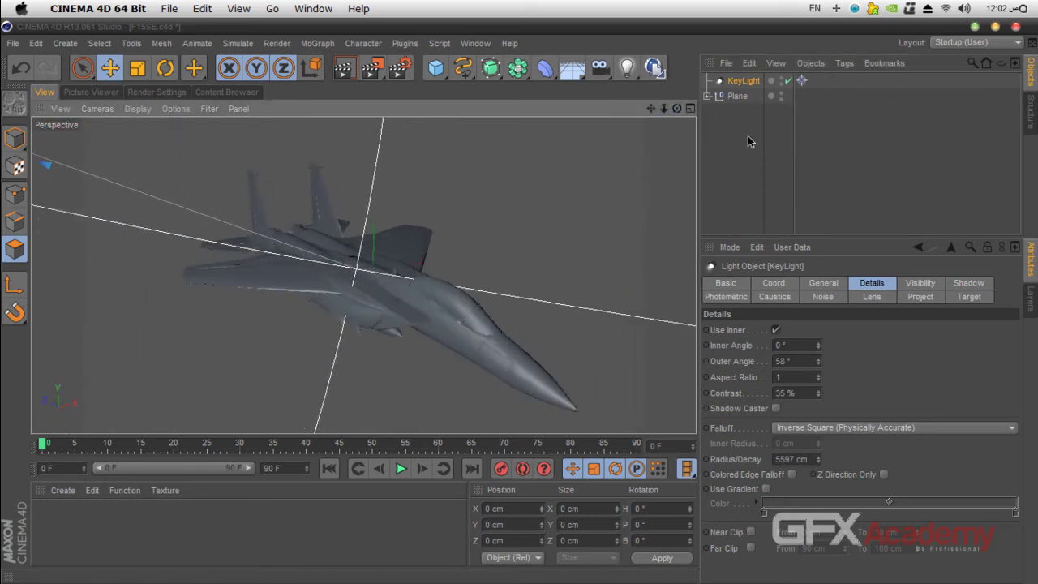
Step: Try KeyLight's intensity at 60 % and settle on 70 %
{"action": "left_click", "coordinate": [823, 285]}
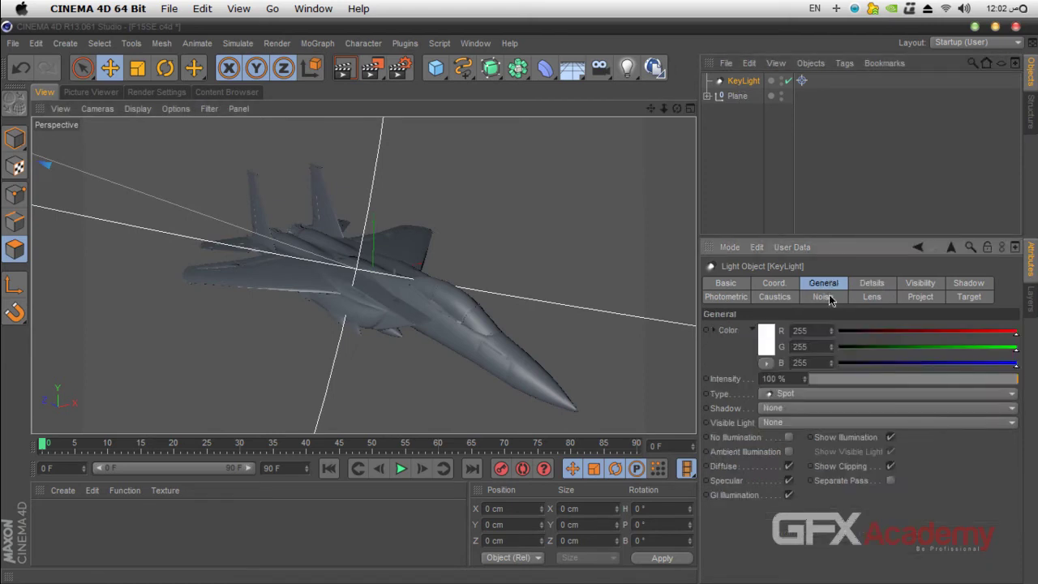
{"action": "left_click", "coordinate": [770, 378]}
{"action": "type", "text": "60"}
{"action": "key", "text": "Return"}
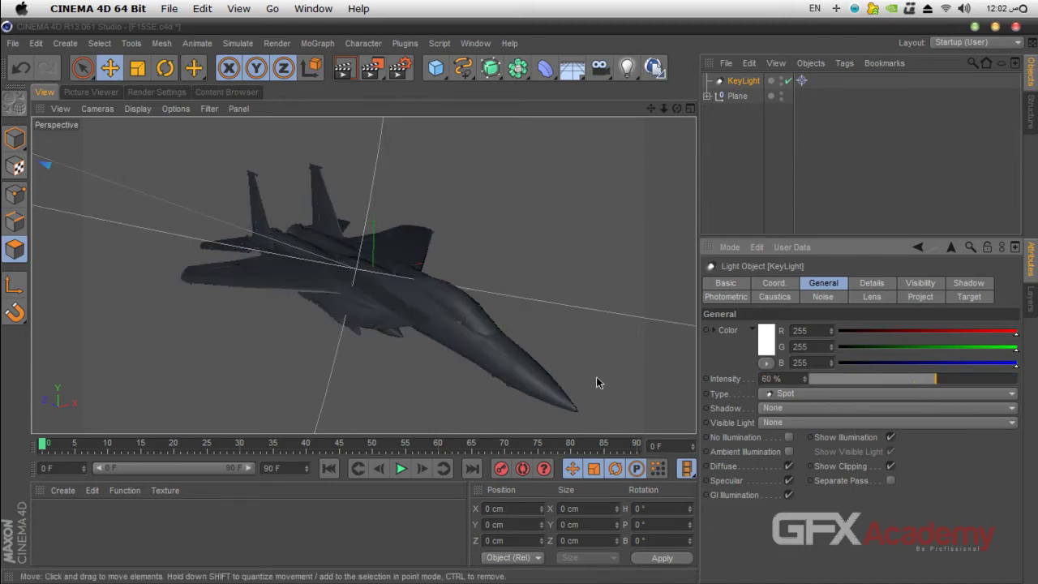
{"action": "left_click", "coordinate": [766, 379]}
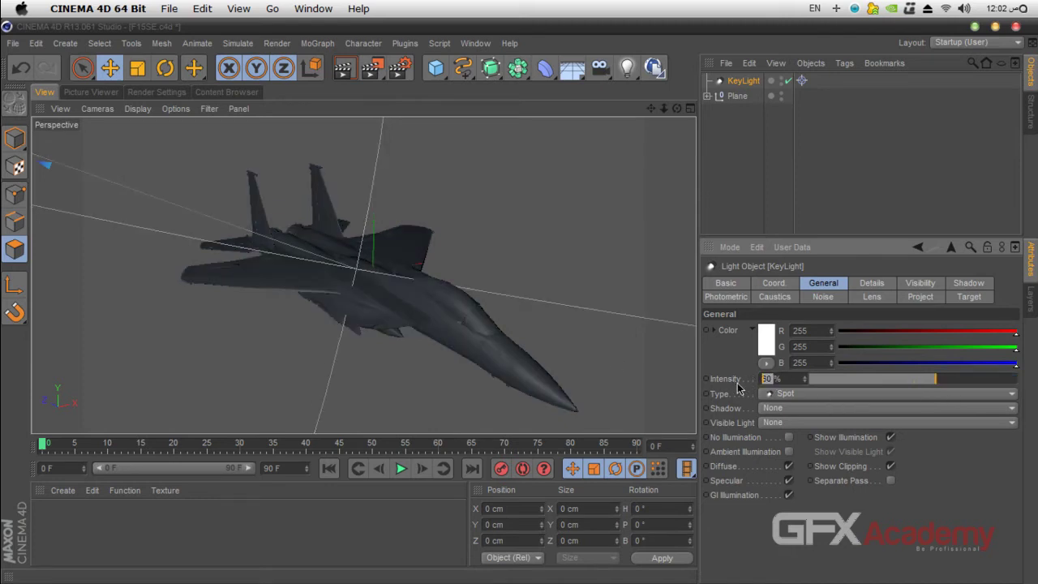
{"action": "type", "text": "70"}
{"action": "key", "text": "Return"}
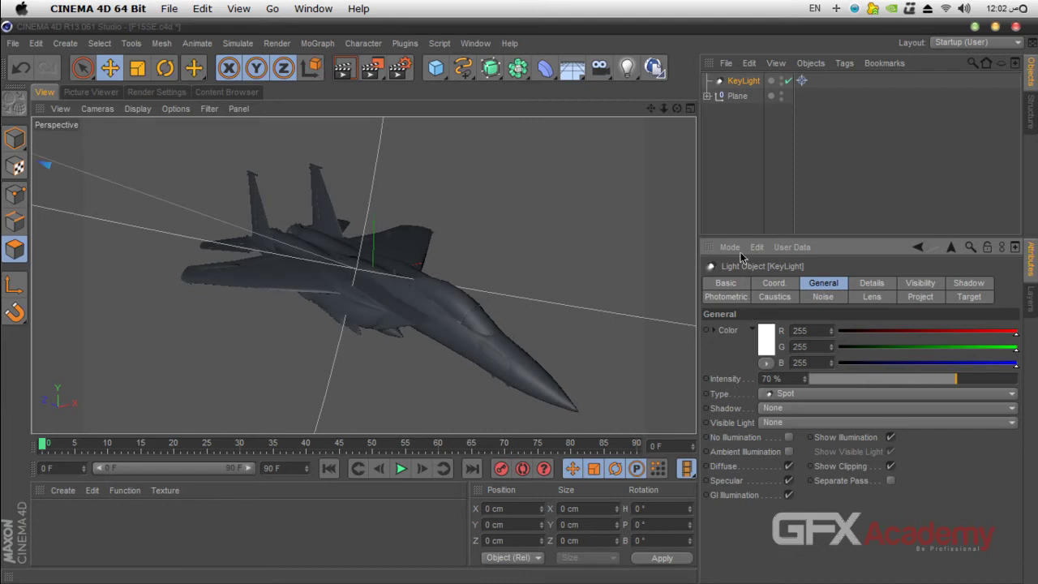
Step: Duplicate KeyLight and rename the copy FillLight
{"action": "left_click", "coordinate": [745, 84]}
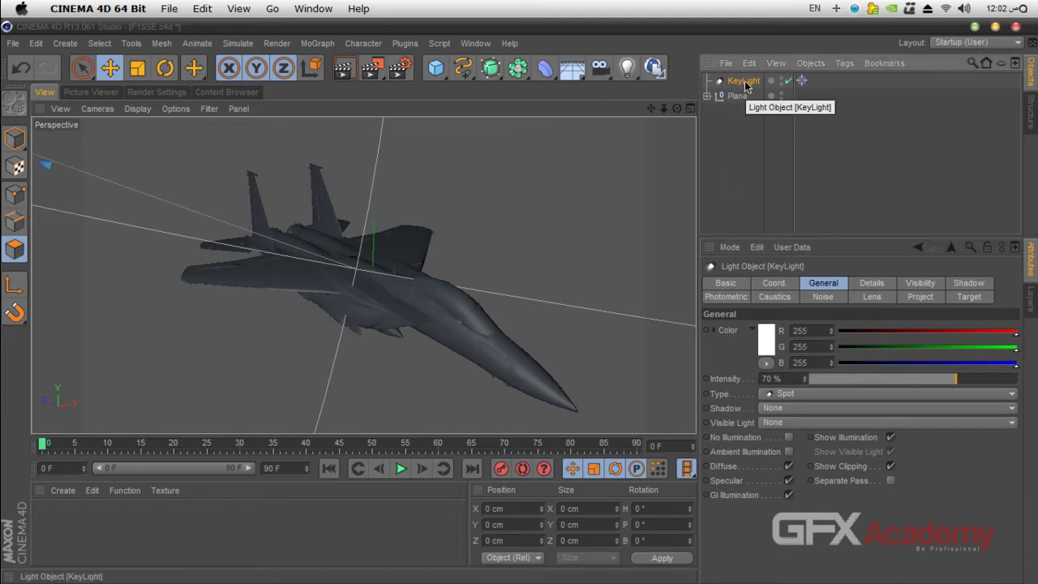
{"action": "left_click_drag", "start_coordinate": [745, 83], "coordinate": [744, 77], "text": "ctrl"}
{"action": "double_click", "coordinate": [746, 82]}
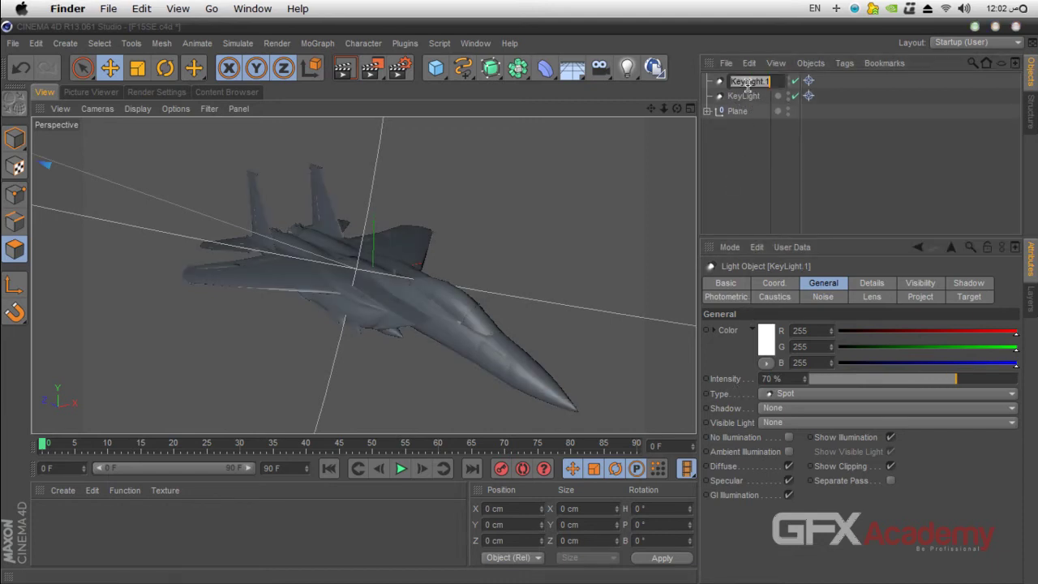
{"action": "type", "text": "FillLight"}
{"action": "key", "text": "Return"}
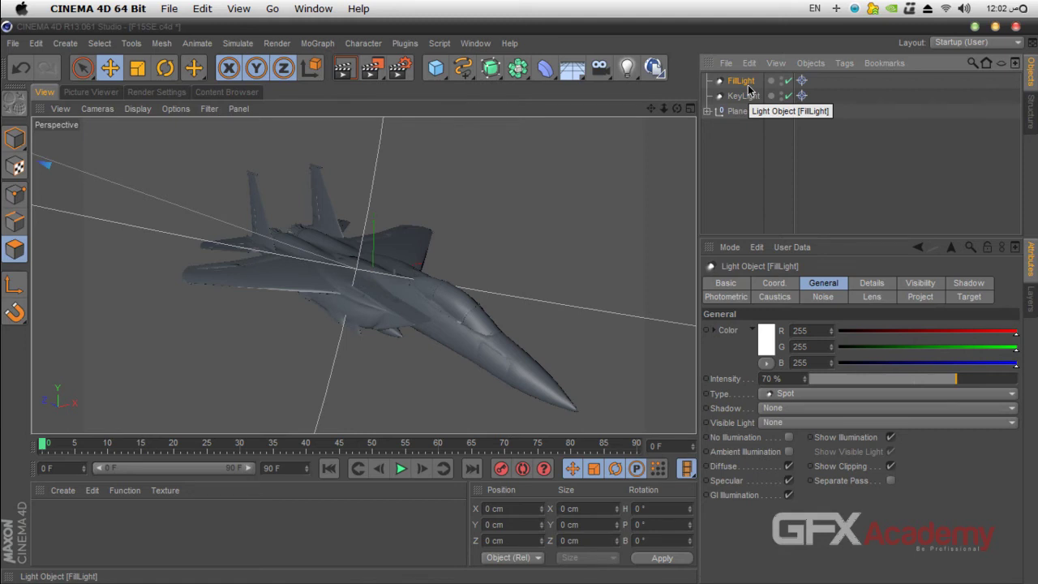
Step: Try moving FillLight along its own X axis to the other side of the jet and undo the move
{"action": "scroll", "coordinate": [478, 240], "scroll_direction": "down", "scroll_amount": 3}
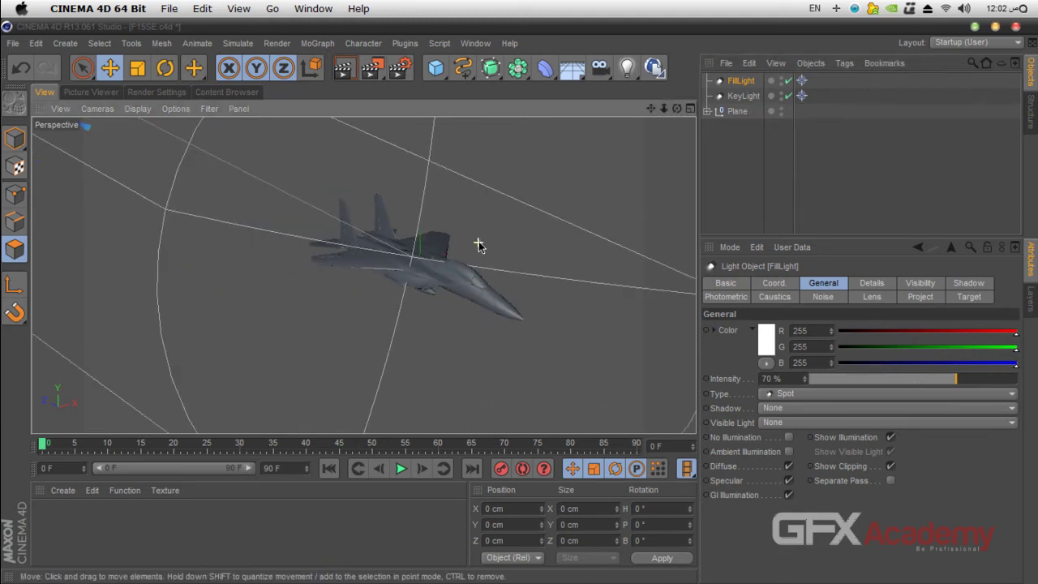
{"action": "scroll", "coordinate": [478, 241], "scroll_direction": "down", "scroll_amount": 6}
{"action": "left_click_drag", "start_coordinate": [677, 109], "coordinate": [652, 117]}
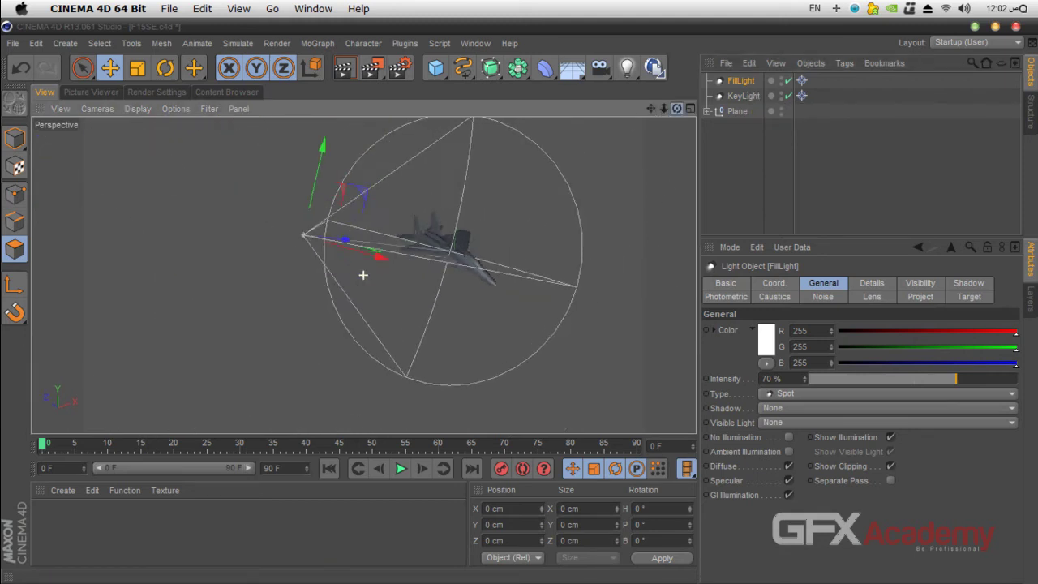
{"action": "left_click_drag", "start_coordinate": [363, 274], "coordinate": [512, 277], "text": "alt"}
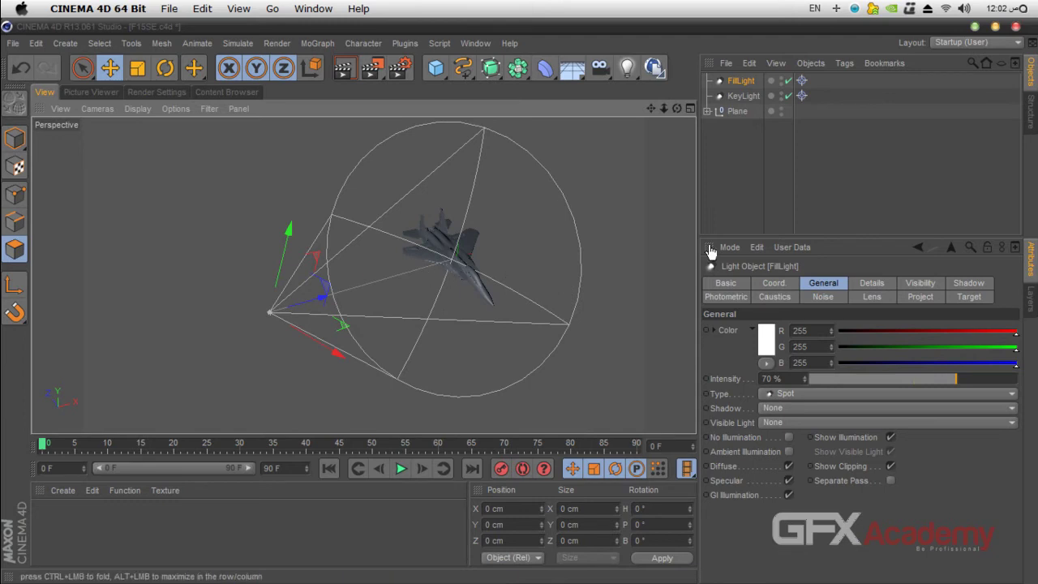
{"action": "mouse_move", "coordinate": [651, 107]}
{"action": "left_mouse_down"}
{"action": "mouse_move", "coordinate": [589, 120]}
{"action": "mouse_move", "coordinate": [648, 102]}
{"action": "left_mouse_up"}
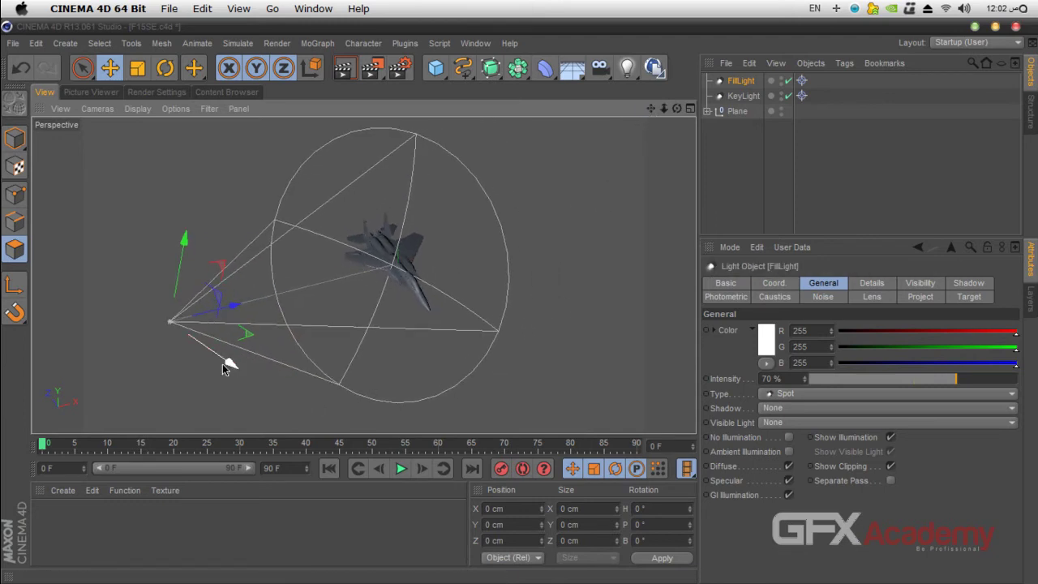
{"action": "left_click_drag", "start_coordinate": [227, 366], "coordinate": [521, 306]}
{"action": "mouse_move", "coordinate": [0, 583]}
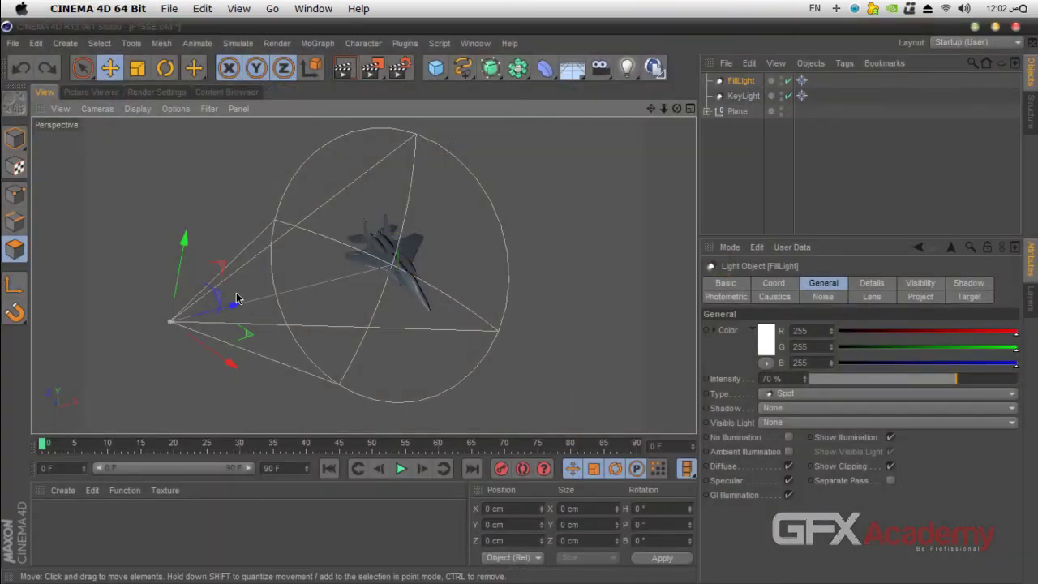
Step: Switch the transform axes to the world coordinate system for FillLight and view it from above the jet
{"action": "mouse_move", "coordinate": [677, 108]}
{"action": "left_mouse_down"}
{"action": "mouse_move", "coordinate": [609, 128]}
{"action": "mouse_move", "coordinate": [674, 111]}
{"action": "left_mouse_up"}
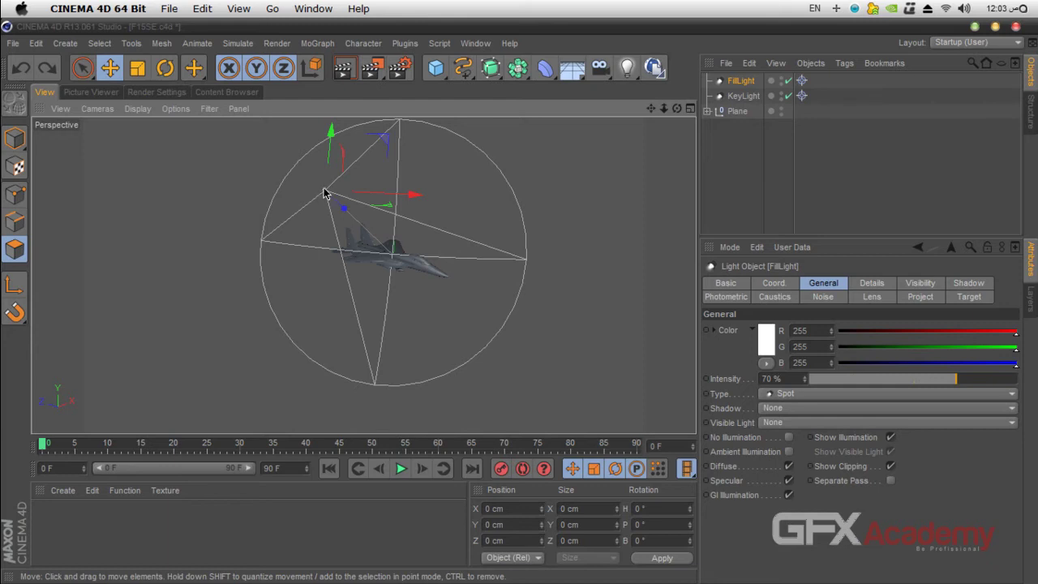
{"action": "left_click", "coordinate": [313, 69]}
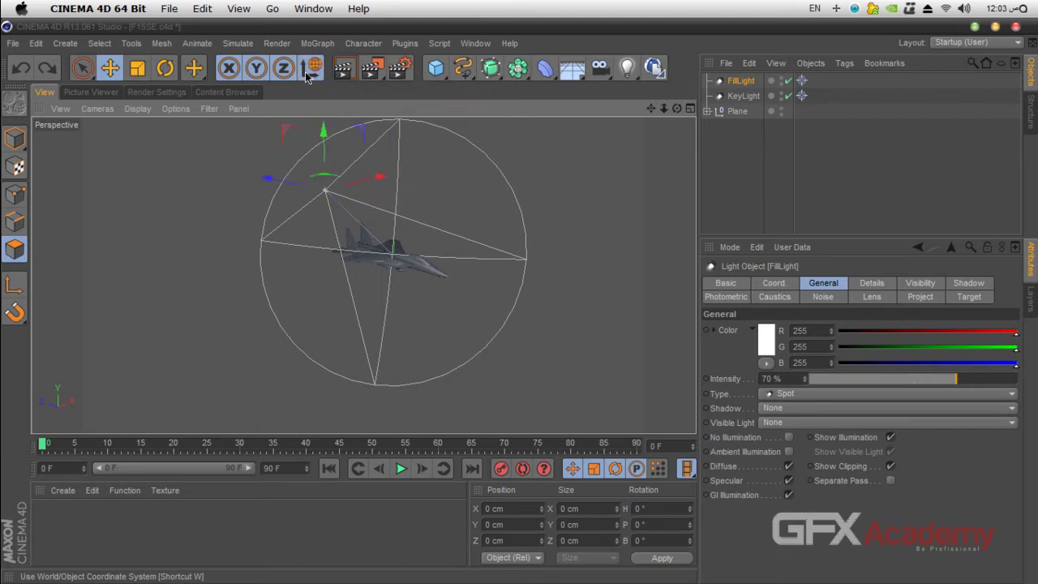
{"action": "left_click_drag", "start_coordinate": [676, 108], "coordinate": [609, 131]}
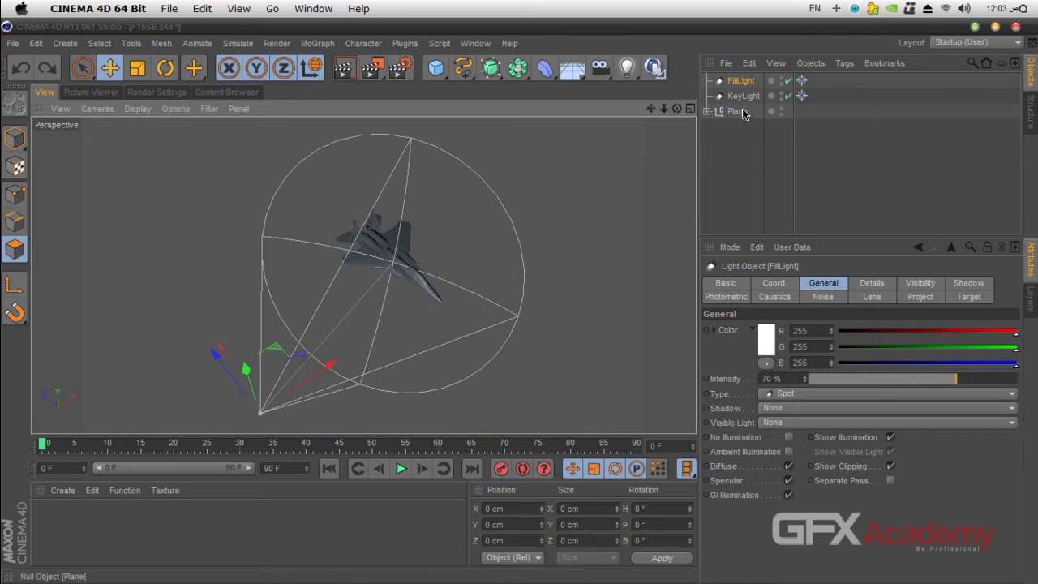
Step: Mirror FillLight to the other side of the jet by setting its X position to 4580.368
{"action": "left_click_drag", "start_coordinate": [760, 238], "coordinate": [761, 157]}
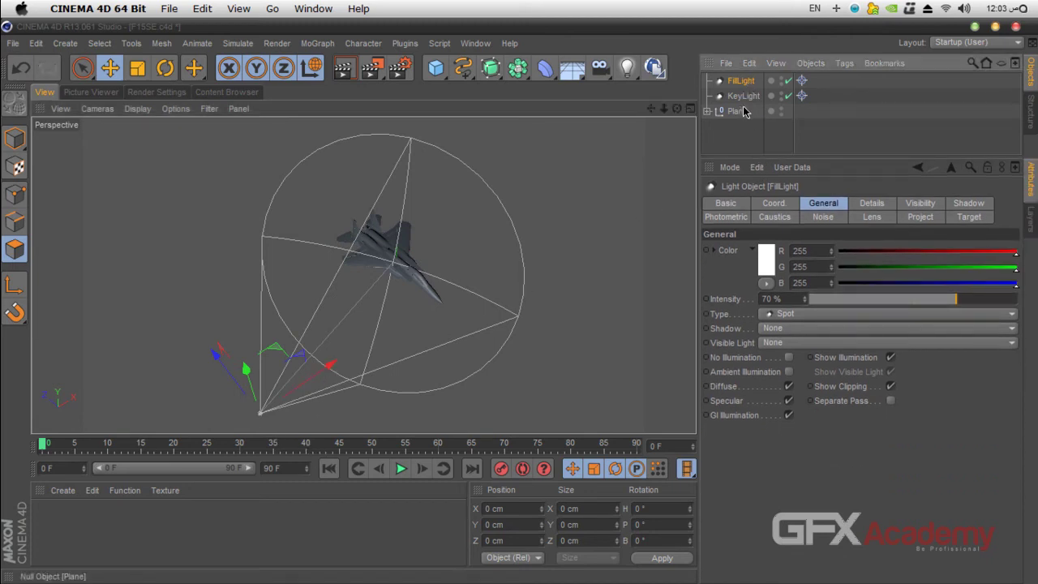
{"action": "left_click", "coordinate": [774, 204]}
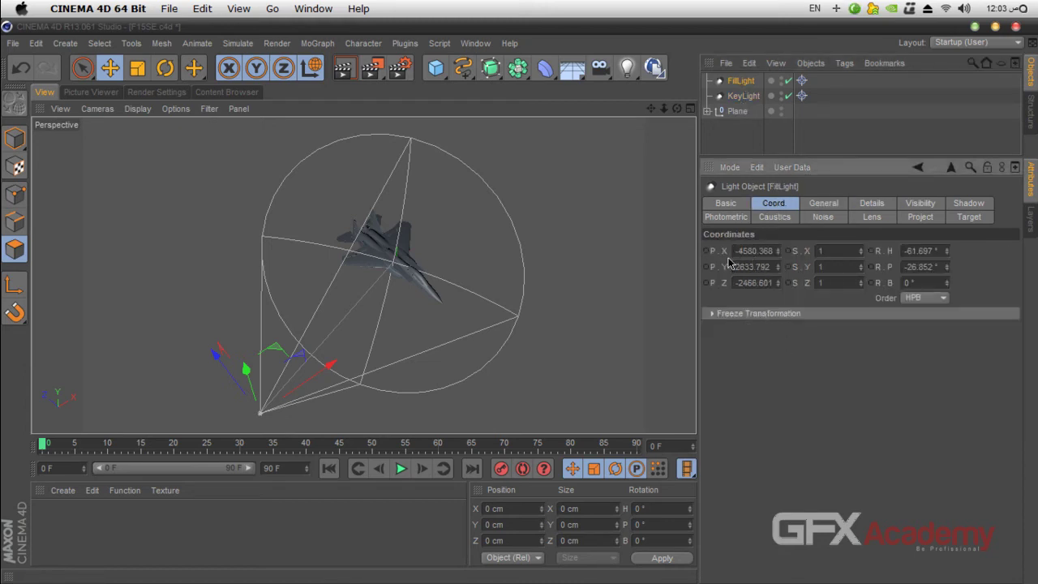
{"action": "left_click_drag", "start_coordinate": [741, 253], "coordinate": [712, 255]}
{"action": "key", "text": "BackSpace"}
{"action": "key", "text": "Return"}
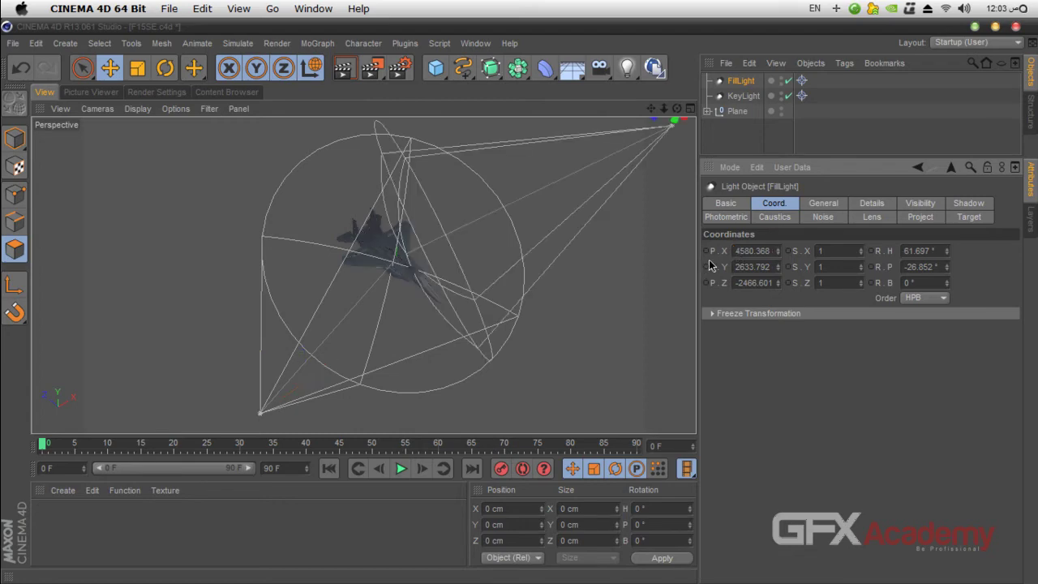
{"action": "left_click_drag", "start_coordinate": [677, 108], "coordinate": [363, 275]}
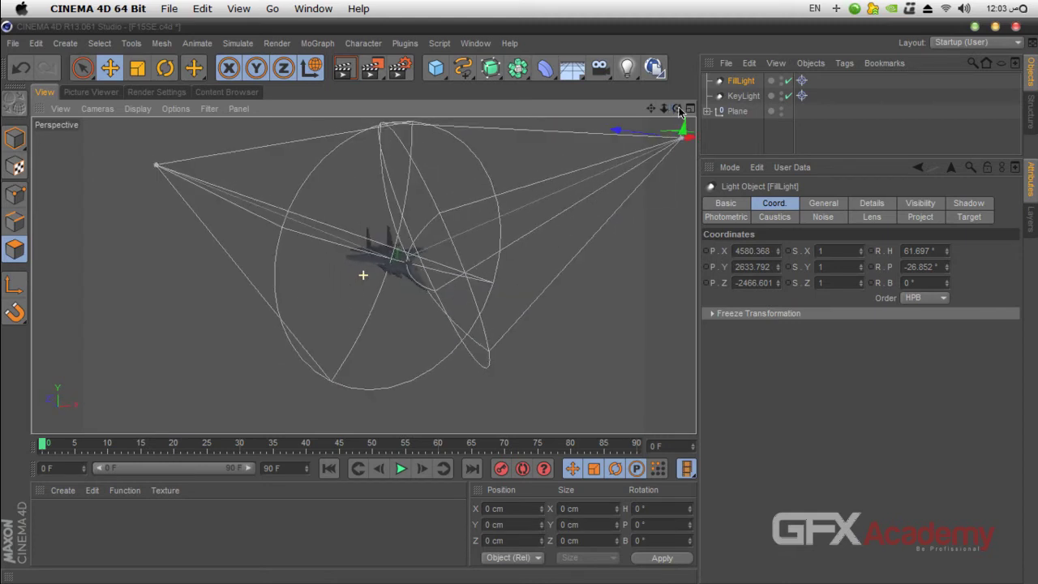
Step: Try FillLight's intensity at 80 % and settle on 88 %
{"action": "left_click", "coordinate": [736, 83]}
{"action": "left_click", "coordinate": [822, 204]}
{"action": "left_click", "coordinate": [785, 299]}
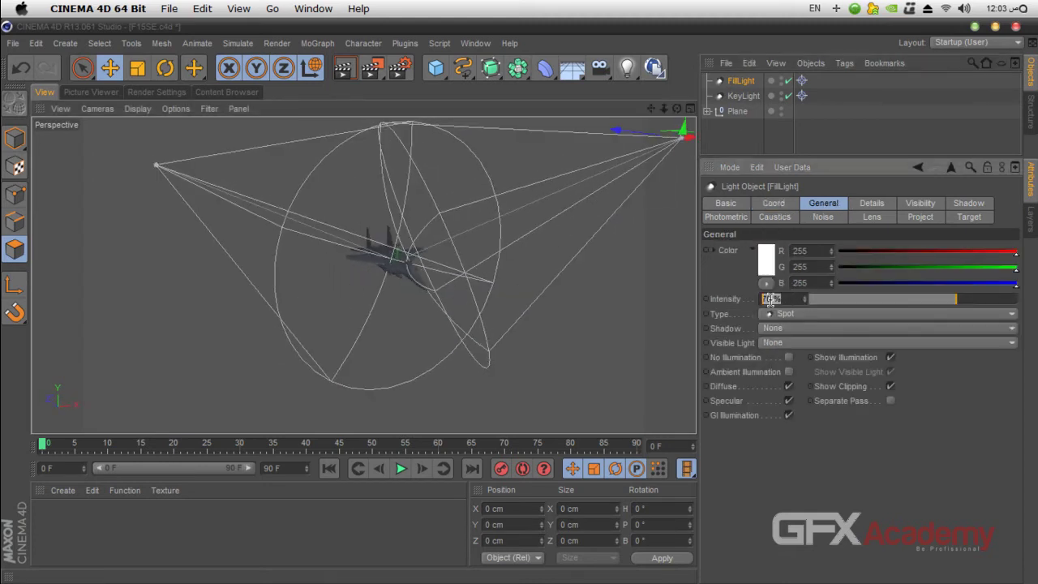
{"action": "type", "text": "80"}
{"action": "key", "text": "Return"}
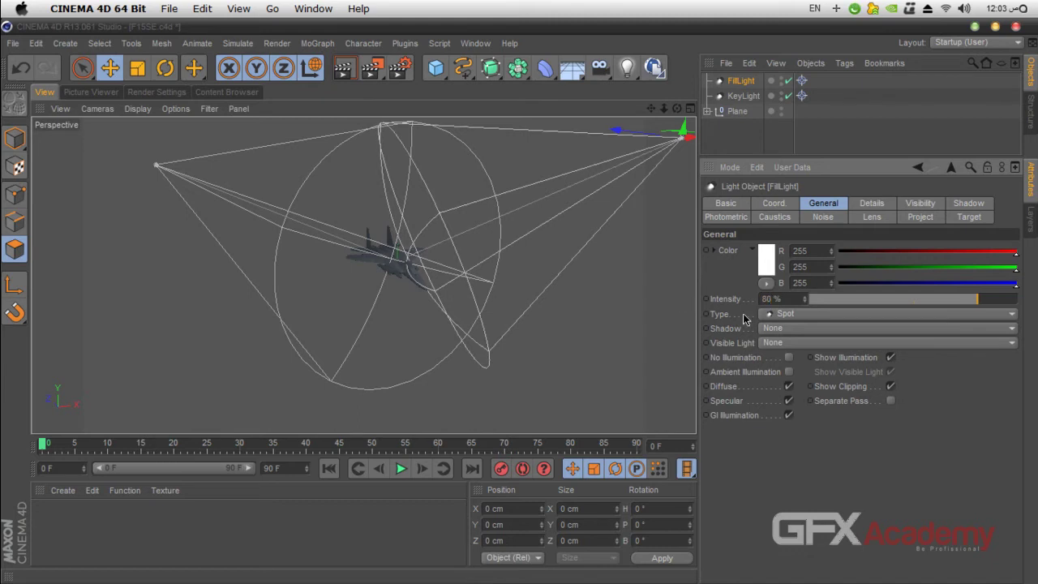
{"action": "left_click_drag", "start_coordinate": [978, 300], "coordinate": [996, 304]}
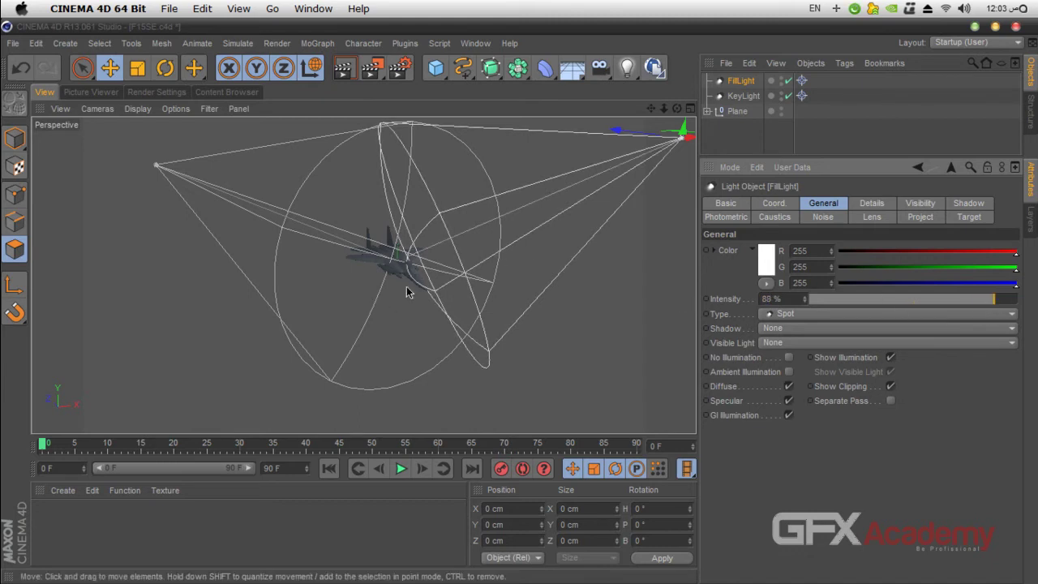
Step: Select the Plane null and render a close view of the whole jet in the viewport
{"action": "scroll", "coordinate": [408, 282], "scroll_direction": "up", "scroll_amount": 10}
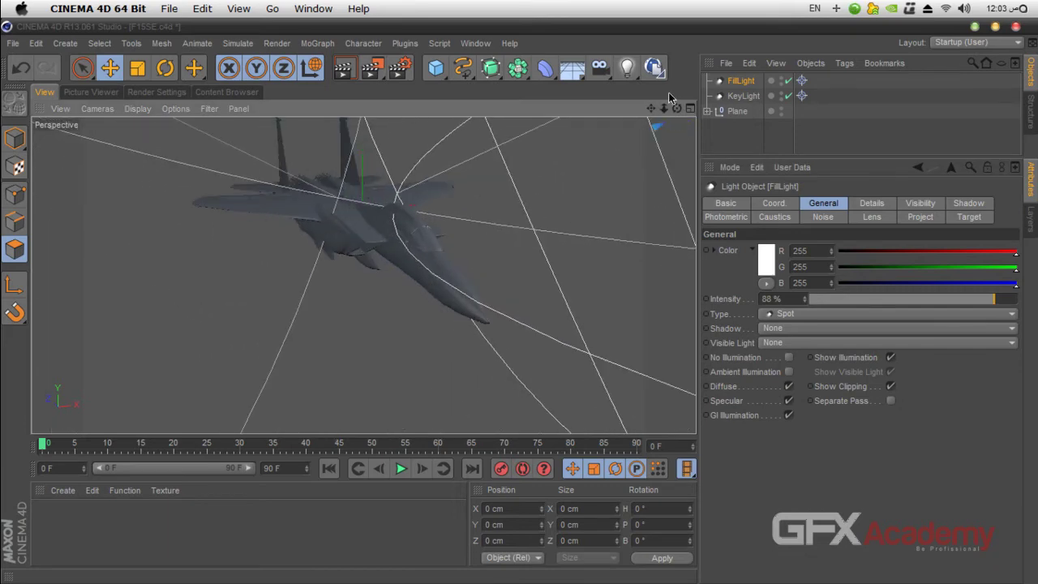
{"action": "mouse_move", "coordinate": [651, 108]}
{"action": "left_mouse_down"}
{"action": "mouse_move", "coordinate": [362, 276]}
{"action": "mouse_move", "coordinate": [640, 111]}
{"action": "mouse_move", "coordinate": [629, 112]}
{"action": "mouse_move", "coordinate": [678, 115]}
{"action": "mouse_move", "coordinate": [657, 112]}
{"action": "mouse_move", "coordinate": [650, 91]}
{"action": "left_mouse_up"}
{"action": "left_click", "coordinate": [737, 111]}
{"action": "scroll", "coordinate": [356, 286], "scroll_direction": "up", "scroll_amount": 2}
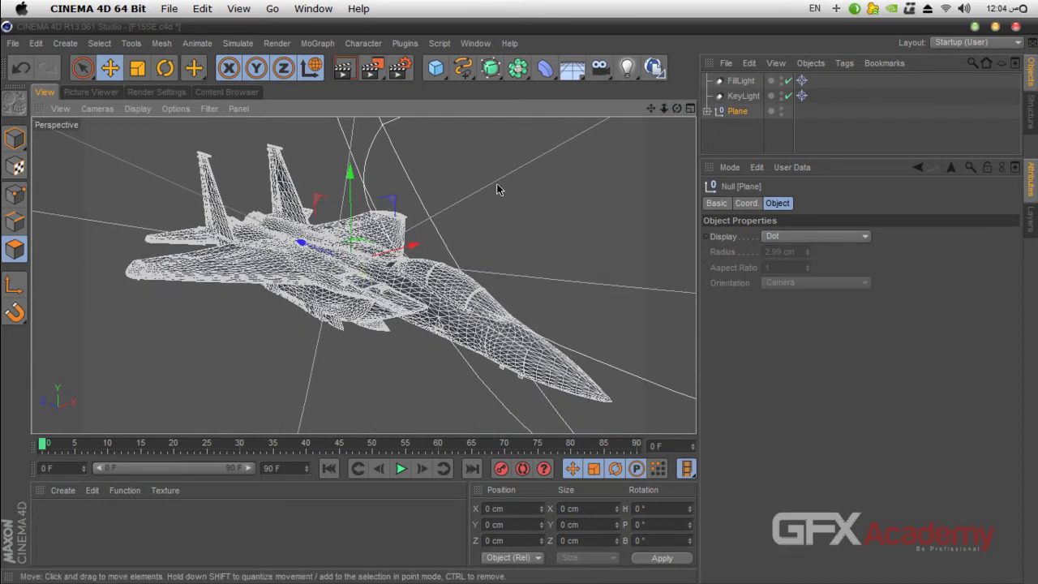
{"action": "key", "text": "ctrl+r"}
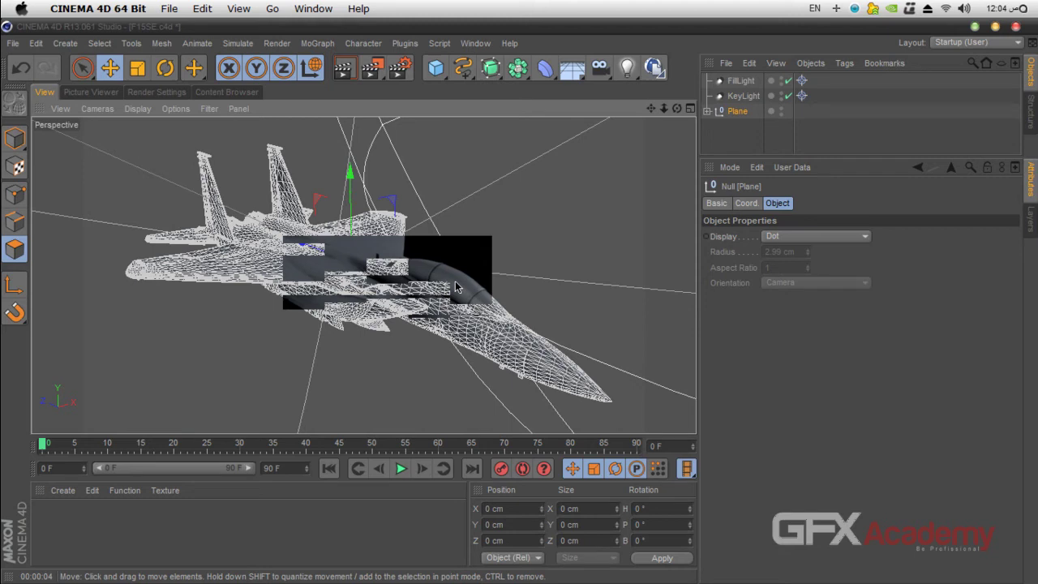
Step: With the Standard renderer, remove the Global Illumination and Ambient Occlusion effects and render the jet in the viewport
{"action": "left_click", "coordinate": [142, 93]}
{"action": "left_click", "coordinate": [114, 125]}
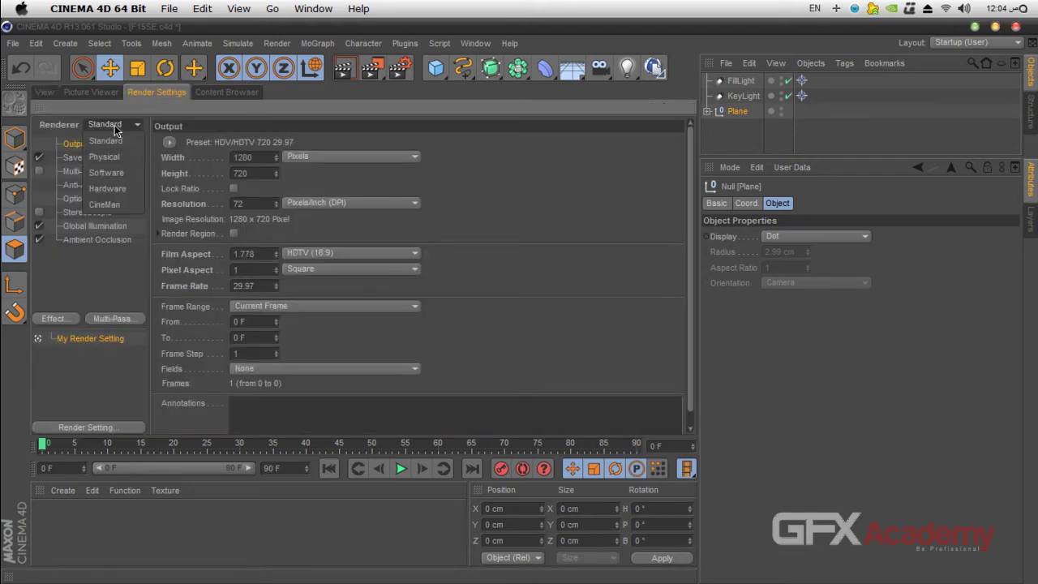
{"action": "left_click", "coordinate": [116, 142]}
{"action": "left_click", "coordinate": [77, 227]}
{"action": "key", "text": "Delete"}
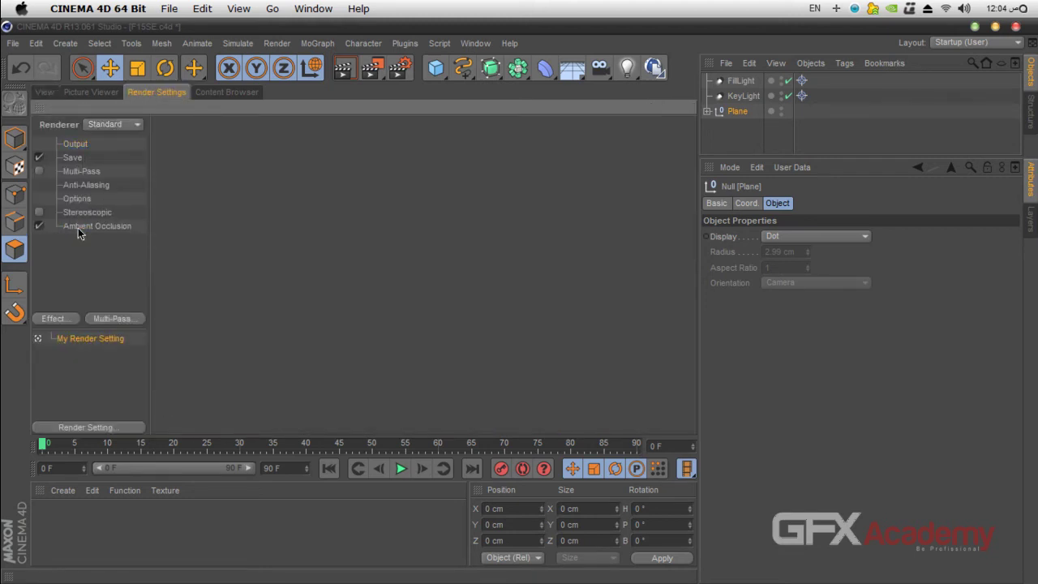
{"action": "left_click", "coordinate": [78, 227]}
{"action": "key", "text": "Delete"}
{"action": "left_click", "coordinate": [51, 93]}
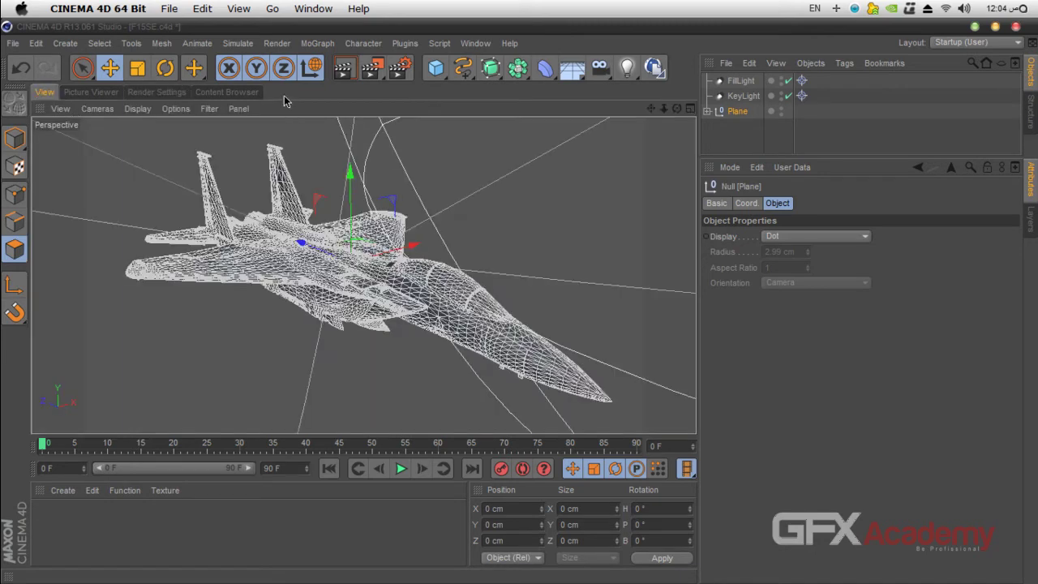
{"action": "left_click", "coordinate": [357, 73]}
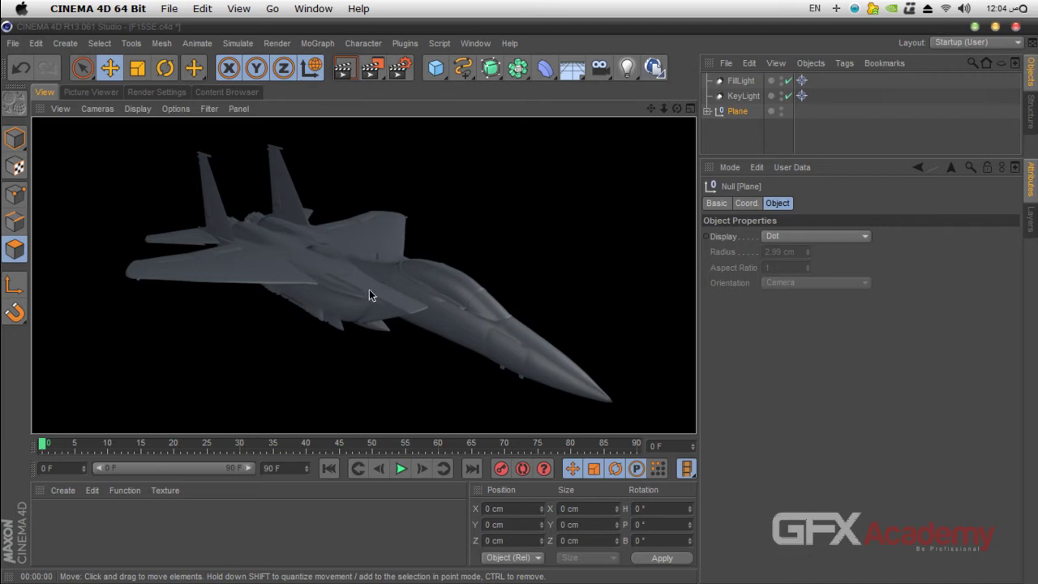
Step: Add the Ambient Occlusion render effect and shift its black gradient knot inward to about 15 % of the gradient
{"action": "left_click", "coordinate": [158, 93]}
{"action": "left_click", "coordinate": [53, 318]}
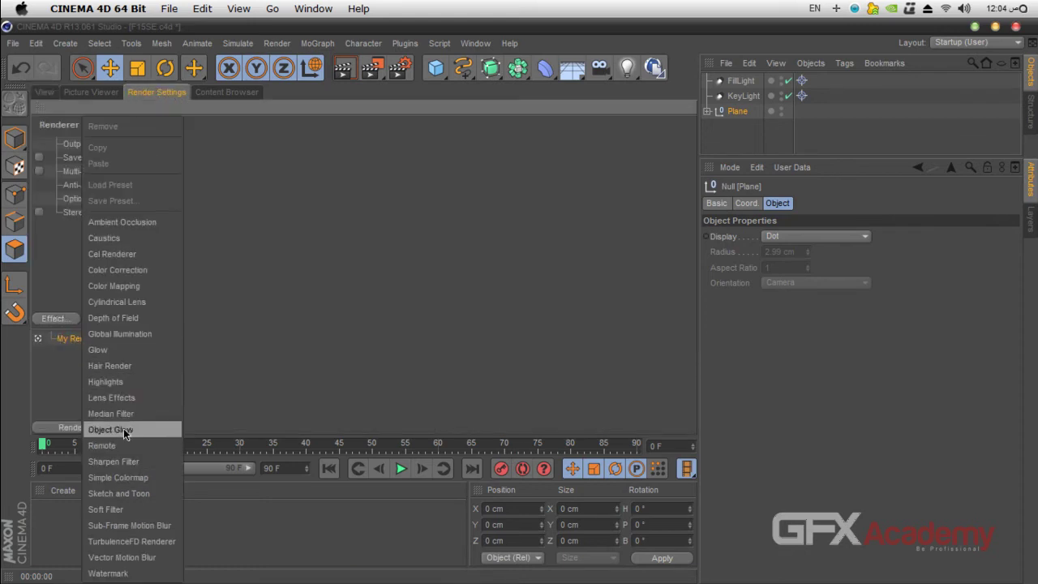
{"action": "left_click", "coordinate": [125, 223]}
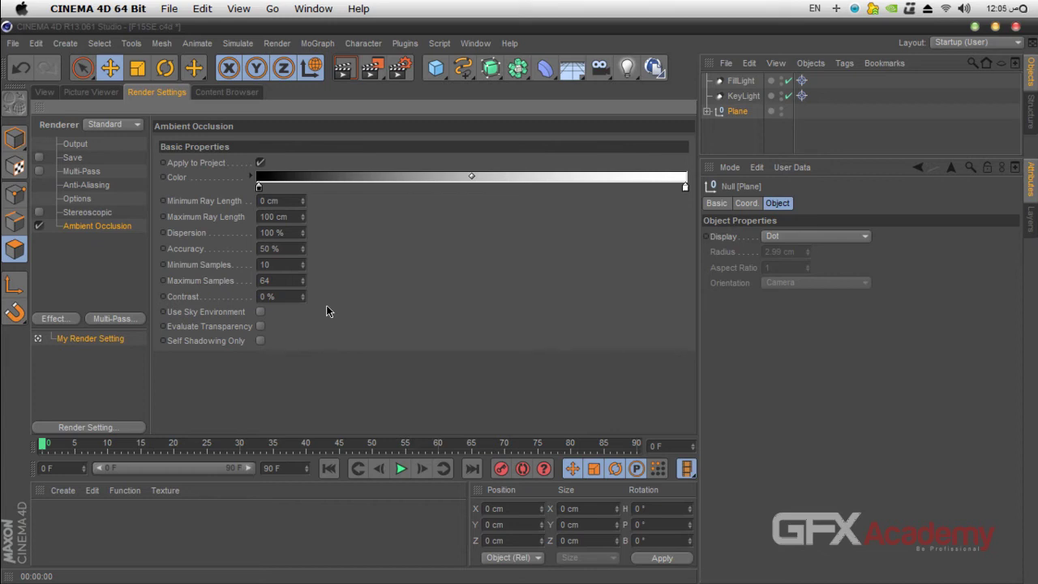
{"action": "left_click", "coordinate": [259, 189]}
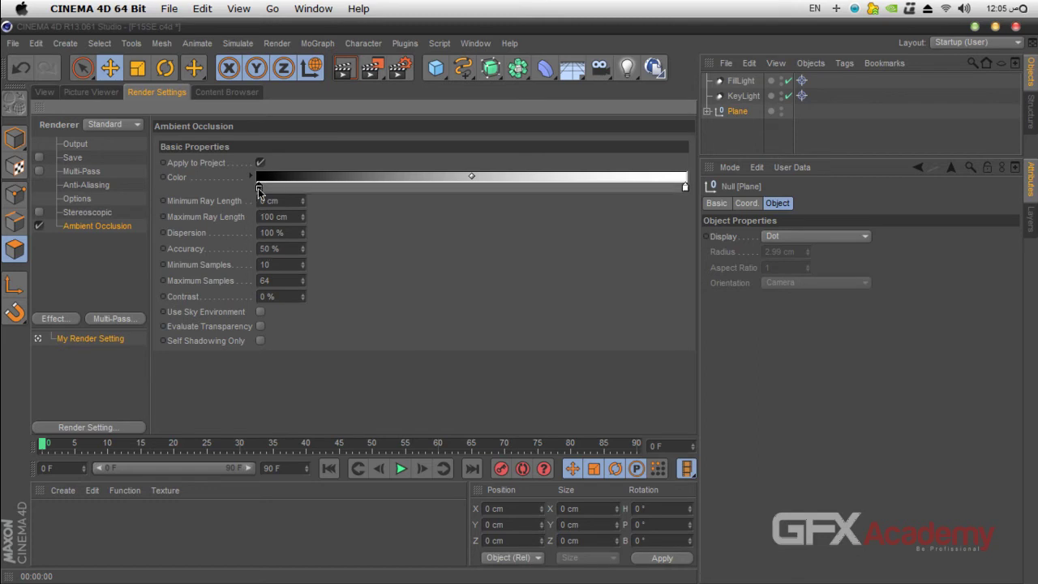
{"action": "left_click_drag", "start_coordinate": [259, 191], "coordinate": [322, 189]}
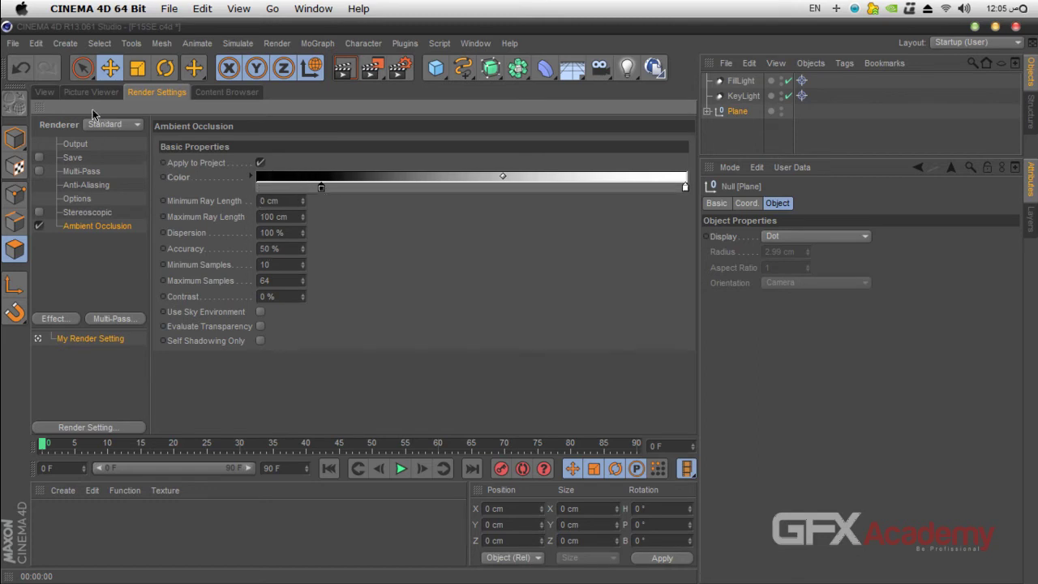
{"action": "left_click", "coordinate": [45, 93]}
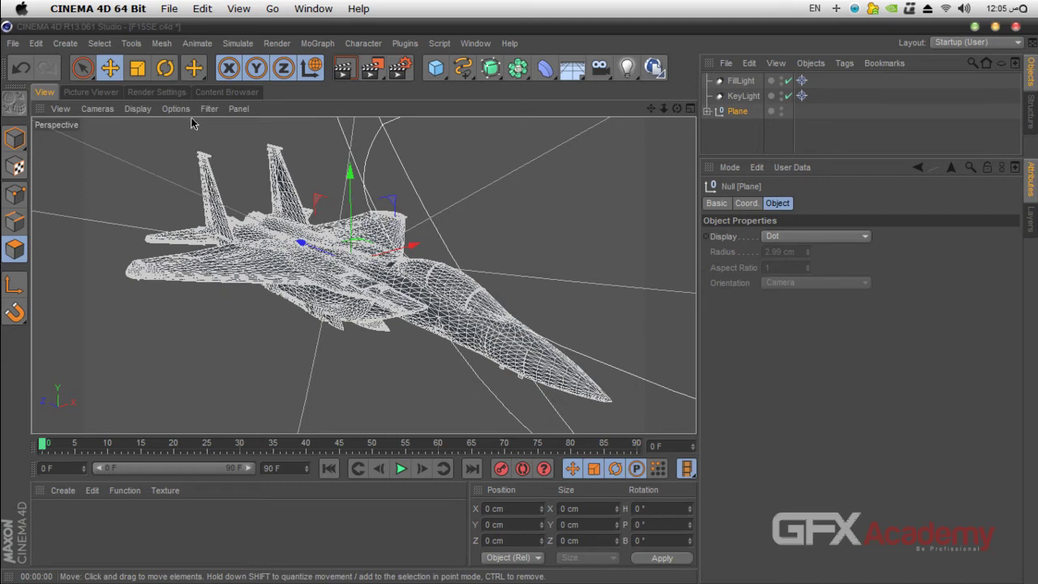
Step: Recolour the dark knot of the Ambient Occlusion gradient to a dark blue and render the jet in the viewport
{"action": "left_click", "coordinate": [159, 93]}
{"action": "double_click", "coordinate": [322, 189]}
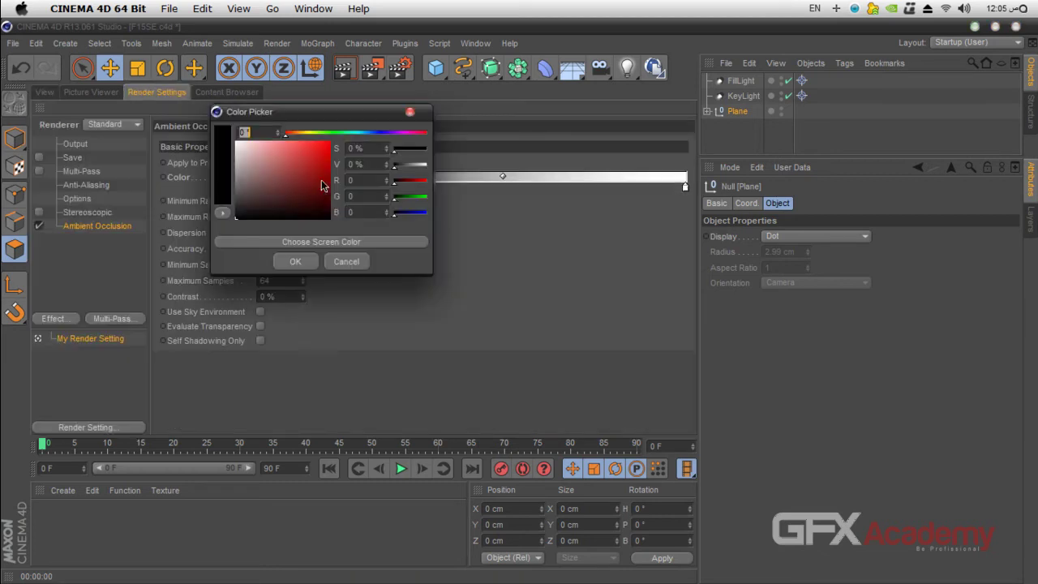
{"action": "left_click", "coordinate": [375, 135]}
{"action": "left_click_drag", "start_coordinate": [376, 135], "coordinate": [368, 134]}
{"action": "left_click_drag", "start_coordinate": [264, 193], "coordinate": [275, 199]}
{"action": "left_click", "coordinate": [293, 261]}
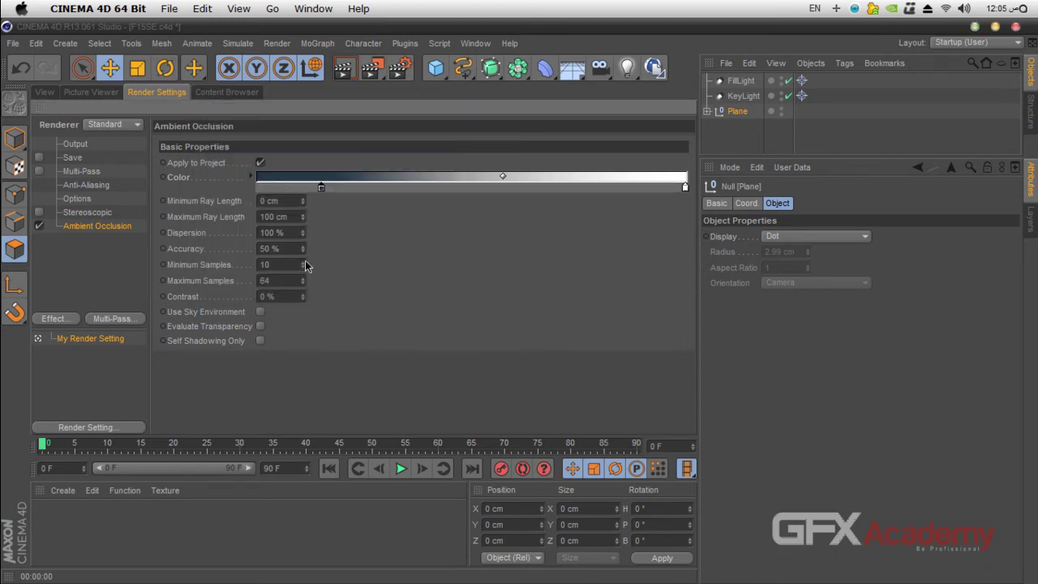
{"action": "left_click", "coordinate": [50, 92]}
{"action": "left_click", "coordinate": [343, 68]}
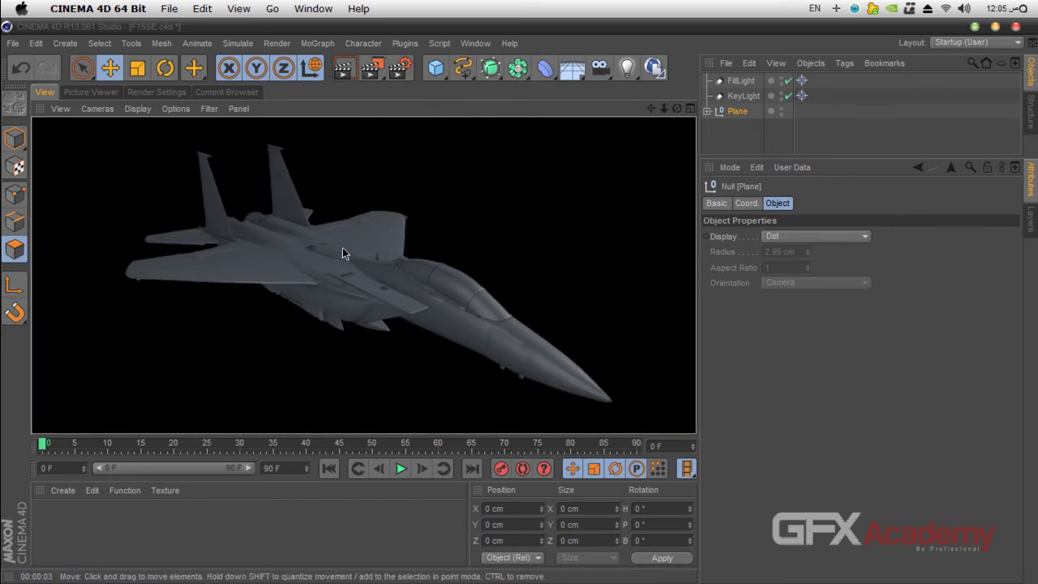
Step: Set the Ambient Occlusion accuracy to 60 %, maximum ray length to 200 cm and minimum ray length to 50 cm
{"action": "left_click", "coordinate": [154, 93]}
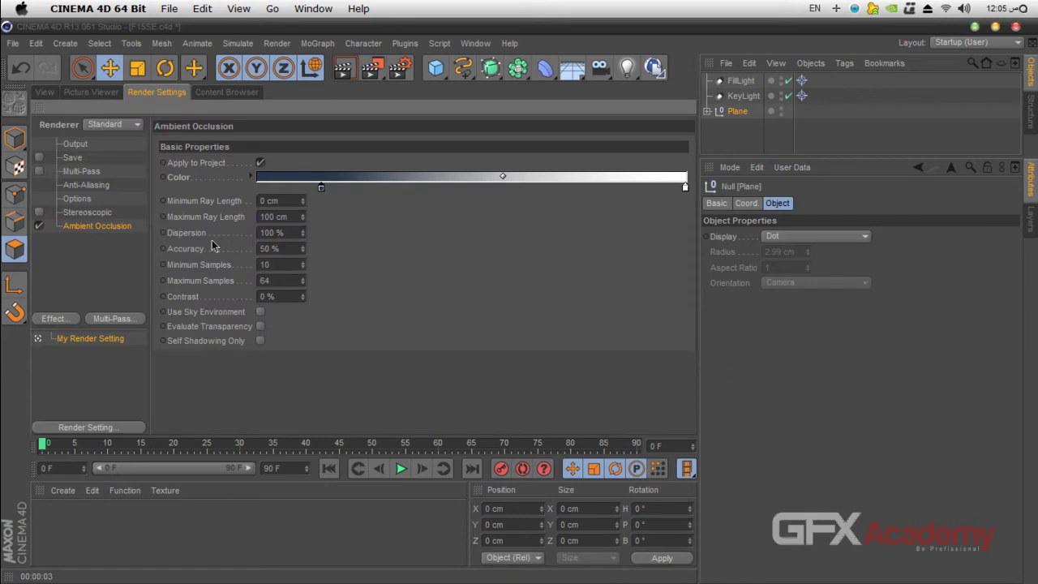
{"action": "left_click", "coordinate": [270, 249]}
{"action": "type", "text": "80"}
{"action": "key", "text": "Return"}
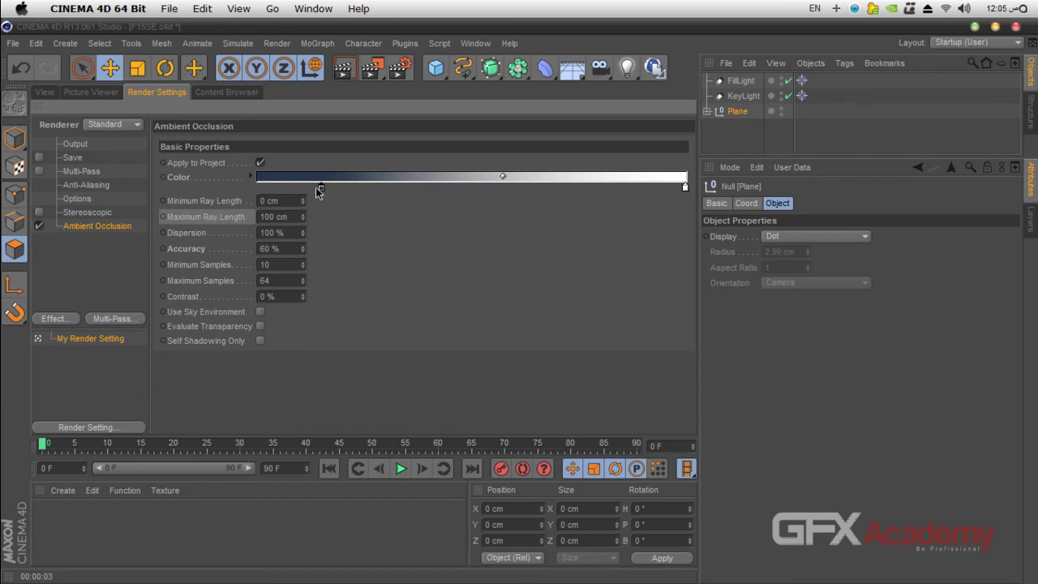
{"action": "left_click", "coordinate": [275, 216]}
{"action": "type", "text": "200"}
{"action": "key", "text": "Return"}
{"action": "left_click", "coordinate": [296, 202]}
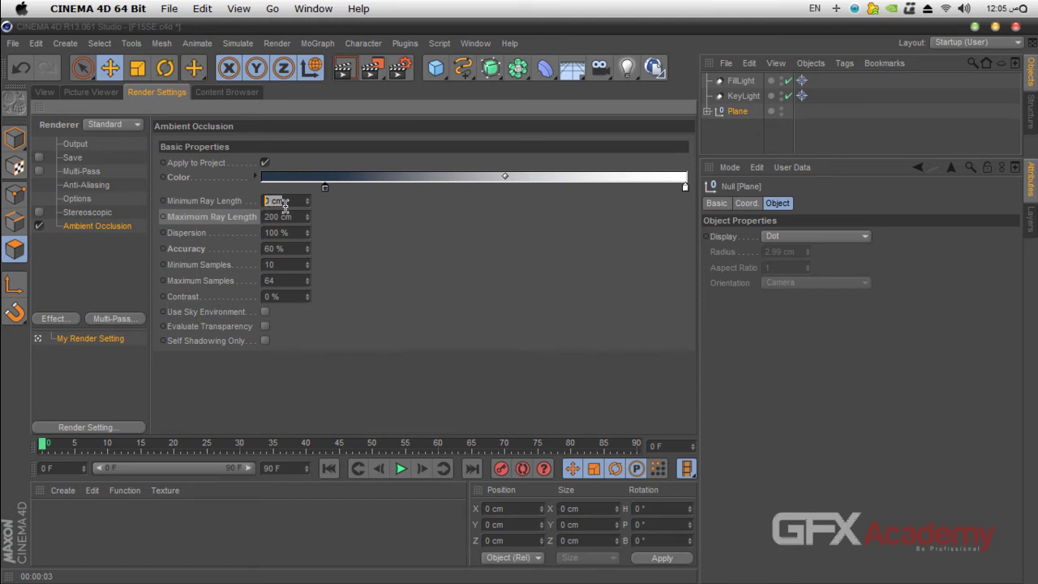
{"action": "type", "text": "50"}
{"action": "key", "text": "Return"}
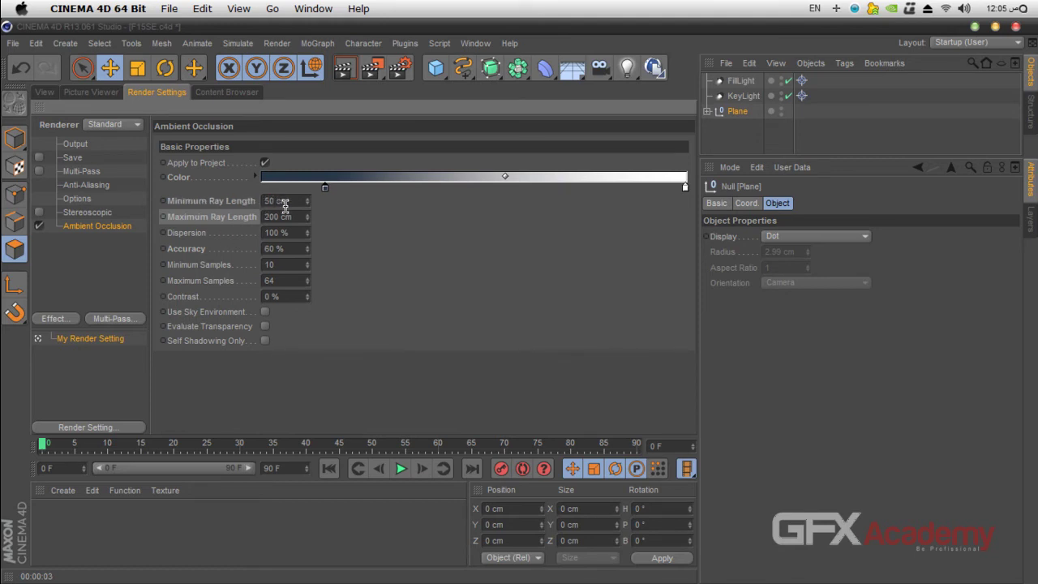
Step: Set the Ambient Occlusion maximum samples to 128 and contrast to 25 %
{"action": "left_click", "coordinate": [277, 280]}
{"action": "key", "text": "Return"}
{"action": "left_click", "coordinate": [45, 93]}
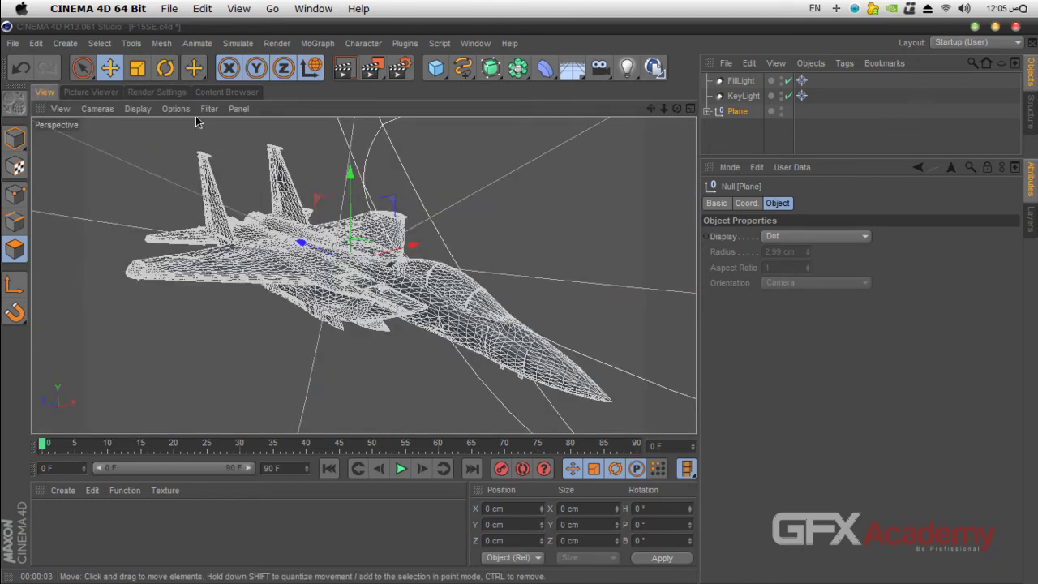
{"action": "left_click", "coordinate": [158, 92]}
{"action": "left_click", "coordinate": [289, 297]}
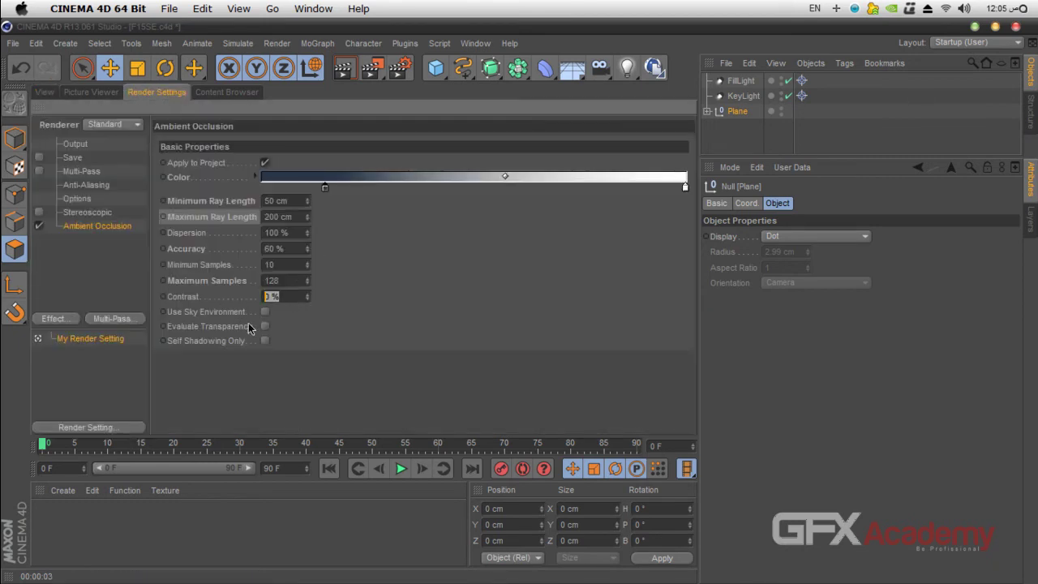
{"action": "type", "text": "25"}
{"action": "key", "text": "Return"}
Step: Render the jet to the Picture Viewer and examine the ambient occlusion shading on the wings, fuselage and cockpit
{"action": "left_click", "coordinate": [46, 92]}
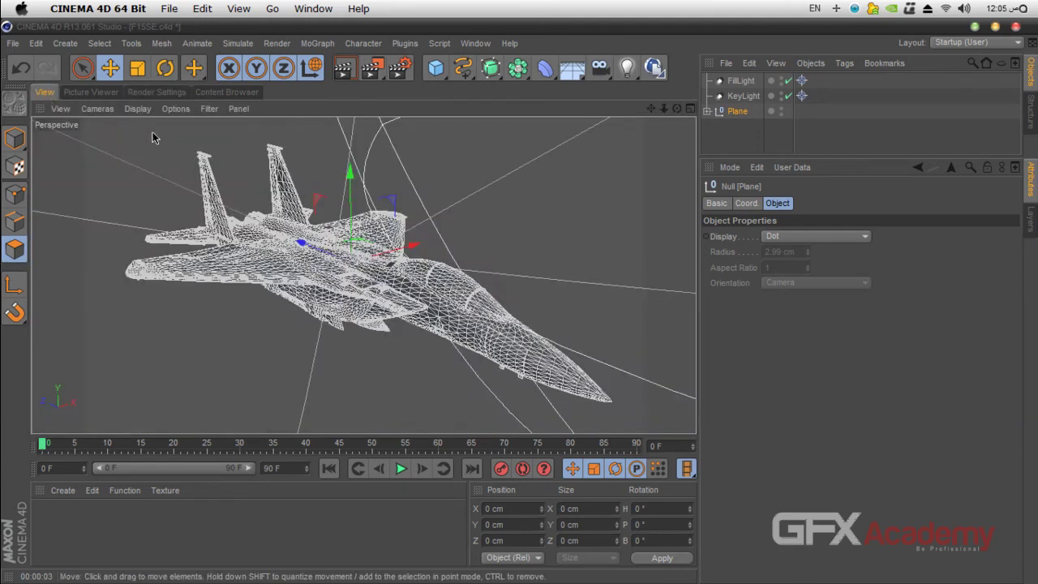
{"action": "left_click", "coordinate": [374, 79]}
{"action": "left_click", "coordinate": [652, 109]}
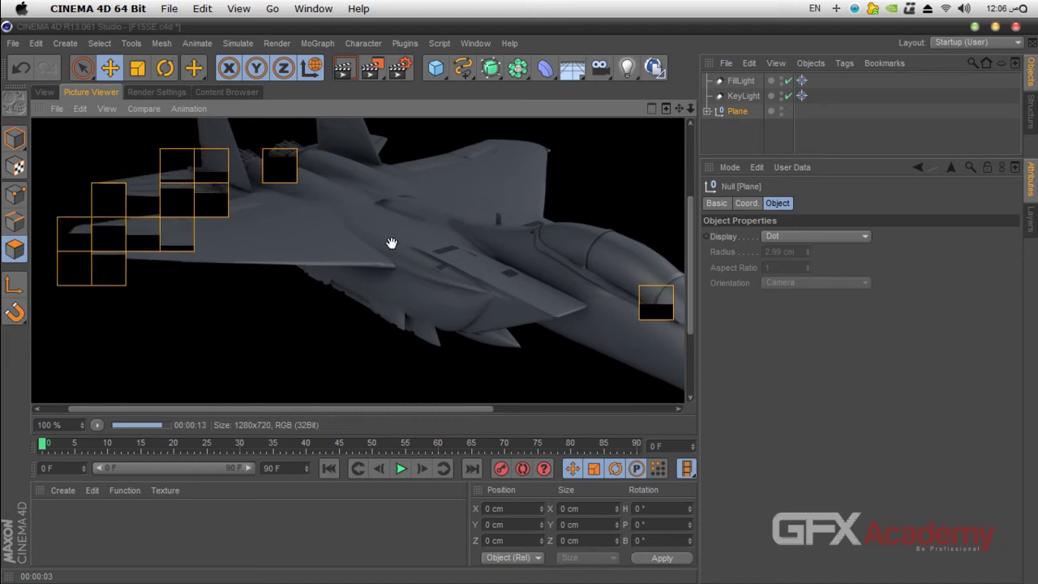
{"action": "left_click_drag", "start_coordinate": [638, 317], "coordinate": [460, 275]}
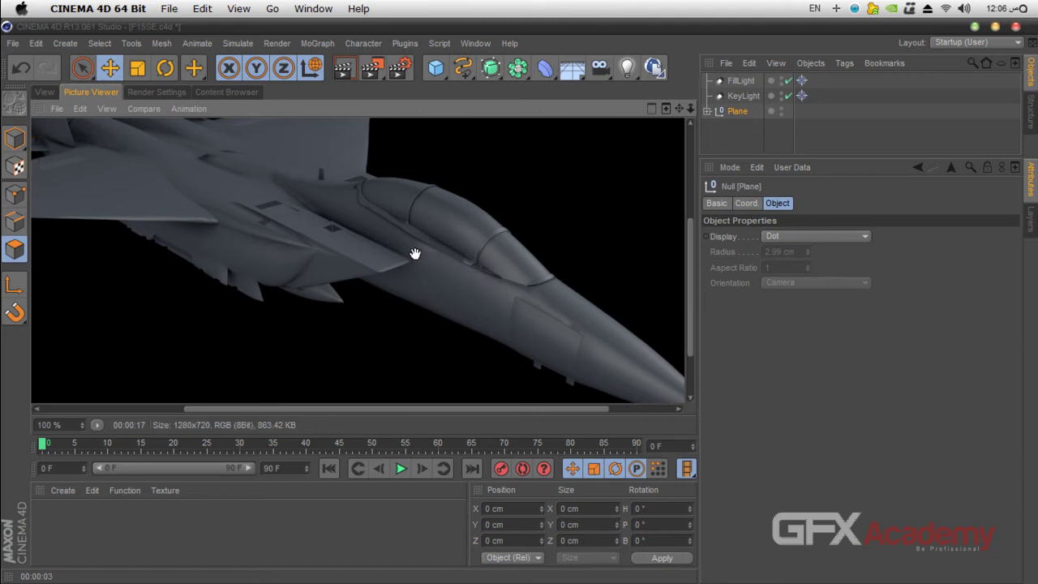
{"action": "left_click_drag", "start_coordinate": [295, 213], "coordinate": [466, 315]}
{"action": "left_click_drag", "start_coordinate": [275, 251], "coordinate": [320, 257]}
{"action": "left_click_drag", "start_coordinate": [423, 287], "coordinate": [398, 297]}
{"action": "scroll", "coordinate": [336, 283], "scroll_direction": "down", "scroll_amount": 3}
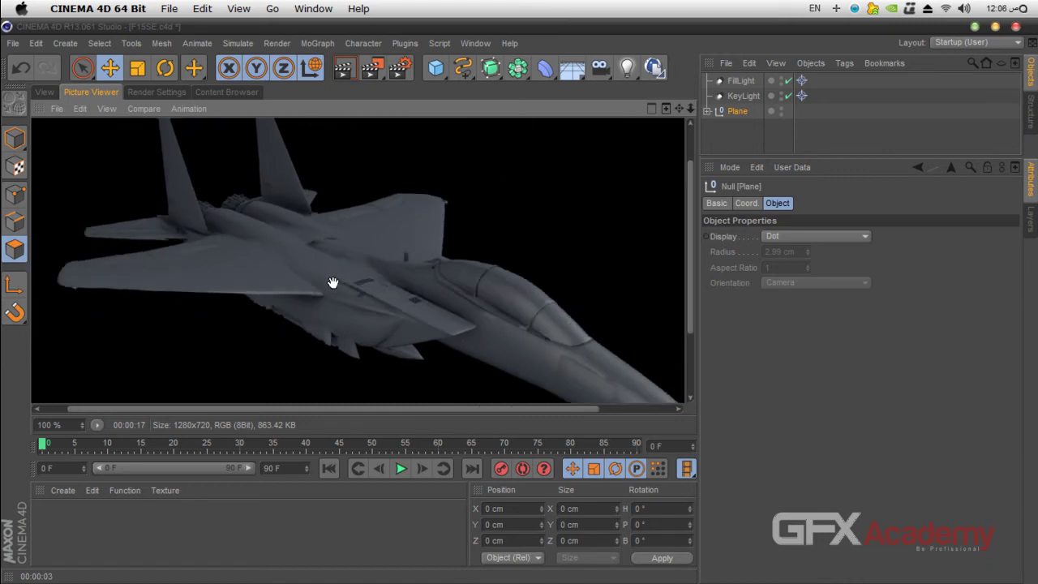
{"action": "scroll", "coordinate": [336, 289], "scroll_direction": "up", "scroll_amount": 4}
{"action": "scroll", "coordinate": [454, 284], "scroll_direction": "down", "scroll_amount": 1}
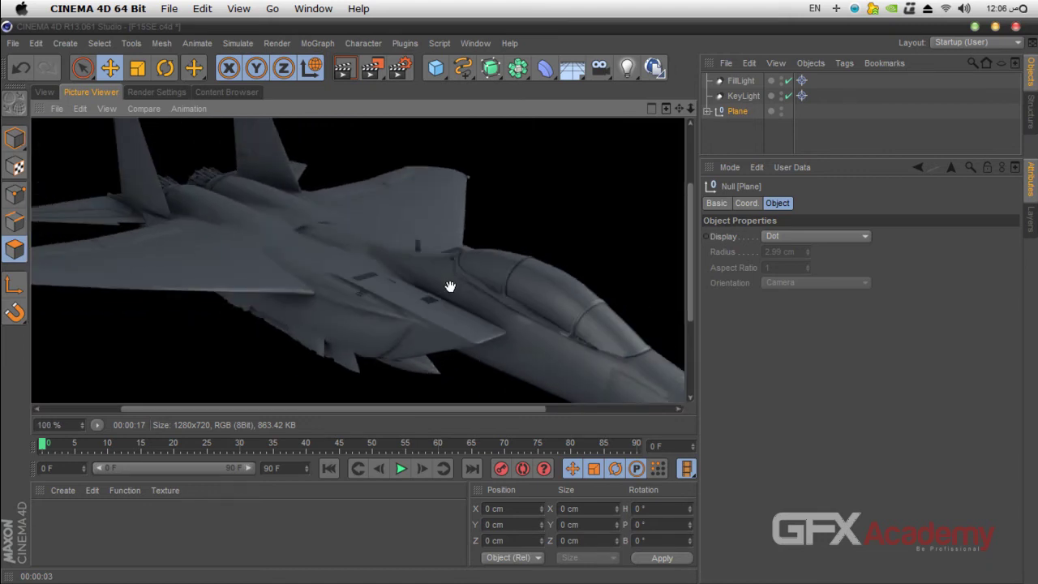
Step: Disable the Ambient Occlusion effect and render the jet to the Picture Viewer again for comparison
{"action": "left_click", "coordinate": [149, 92]}
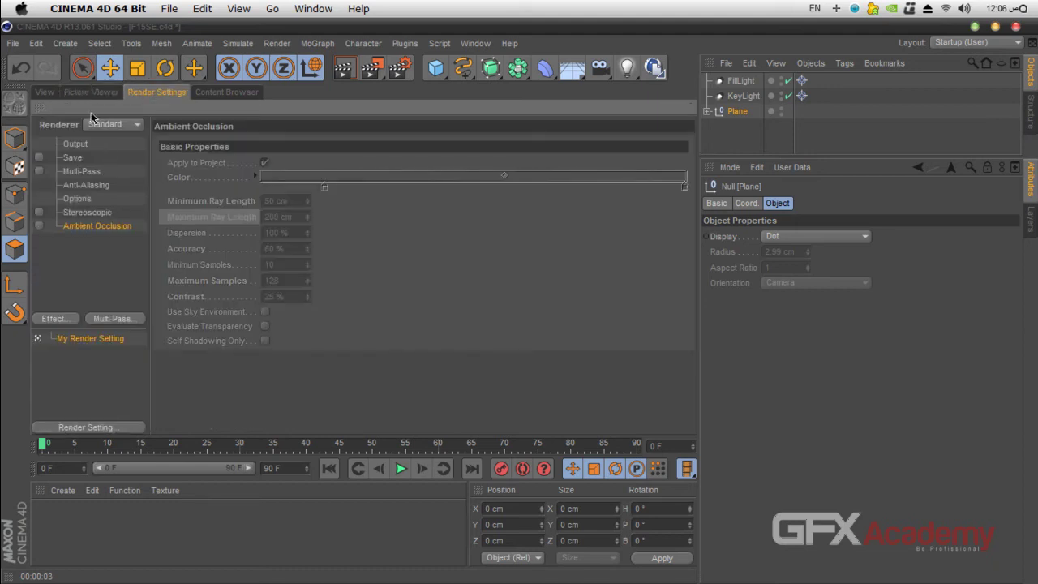
{"action": "left_click", "coordinate": [371, 68]}
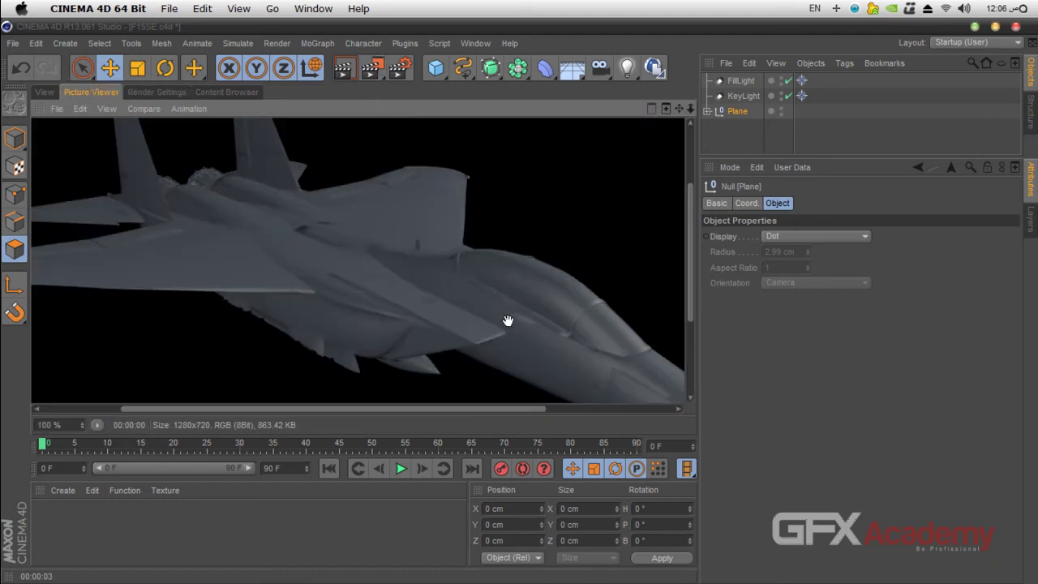
Step: Compare the renders with and without ambient occlusion in the Picture Viewer history, focusing on the cockpit and intake
{"action": "left_click_drag", "start_coordinate": [556, 343], "coordinate": [462, 284]}
{"action": "left_click", "coordinate": [651, 108]}
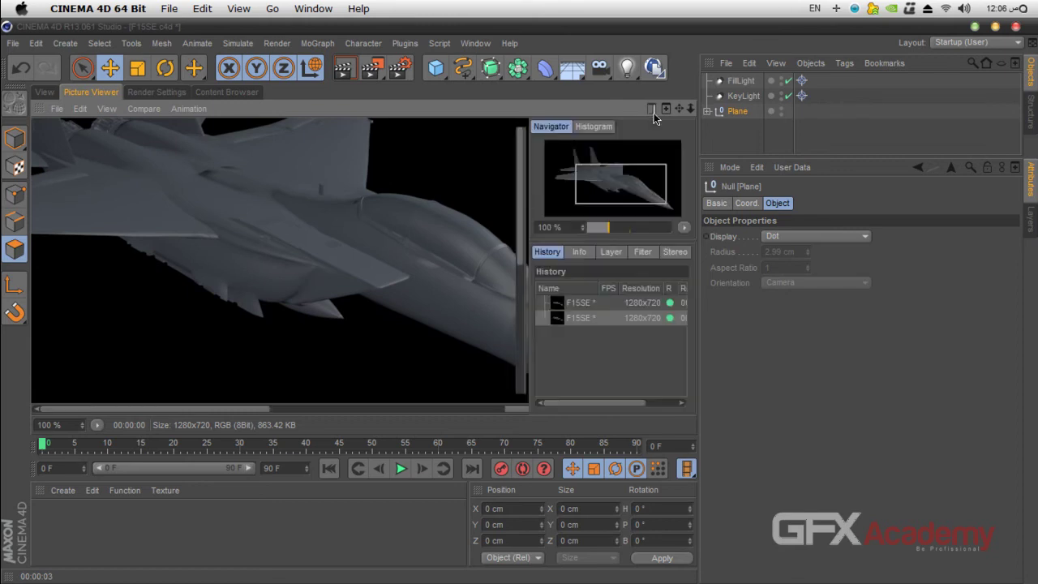
{"action": "left_click_drag", "start_coordinate": [484, 347], "coordinate": [314, 226]}
{"action": "left_click_drag", "start_coordinate": [494, 319], "coordinate": [350, 308]}
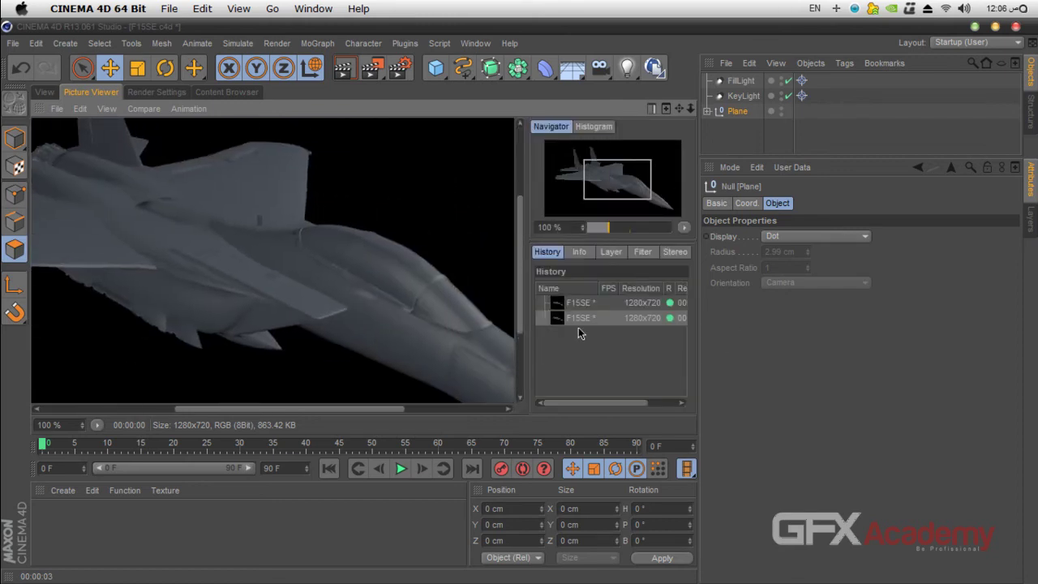
{"action": "left_click", "coordinate": [584, 306]}
{"action": "left_click", "coordinate": [577, 319]}
{"action": "left_click", "coordinate": [579, 306]}
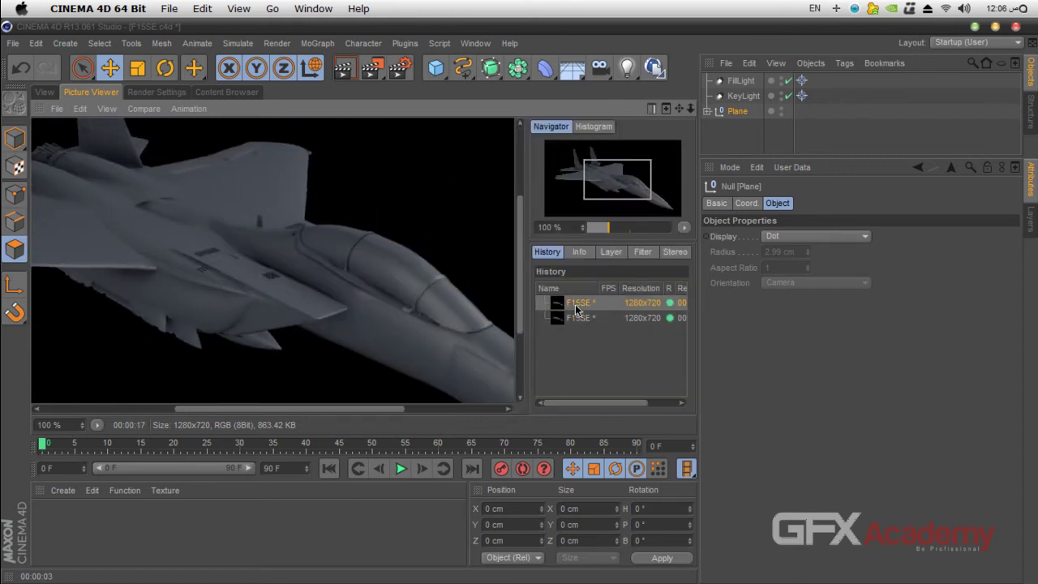
{"action": "left_click", "coordinate": [573, 321]}
{"action": "left_click", "coordinate": [570, 305]}
{"action": "left_click", "coordinate": [659, 109]}
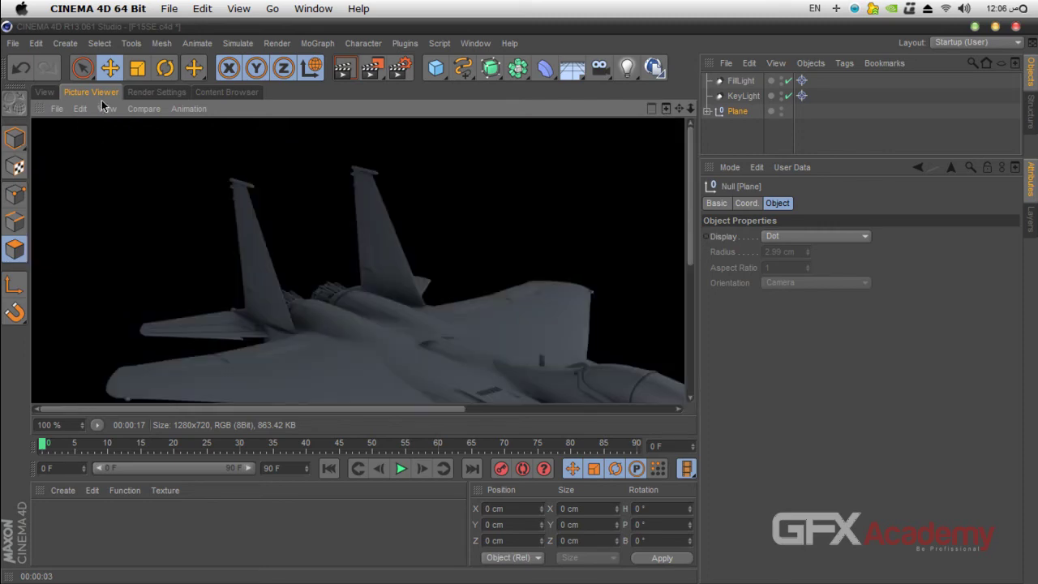
Step: Re-enable the Ambient Occlusion effect in the render settings, return to the 3D view and clear the selection
{"action": "left_click", "coordinate": [47, 92]}
{"action": "left_click", "coordinate": [141, 92]}
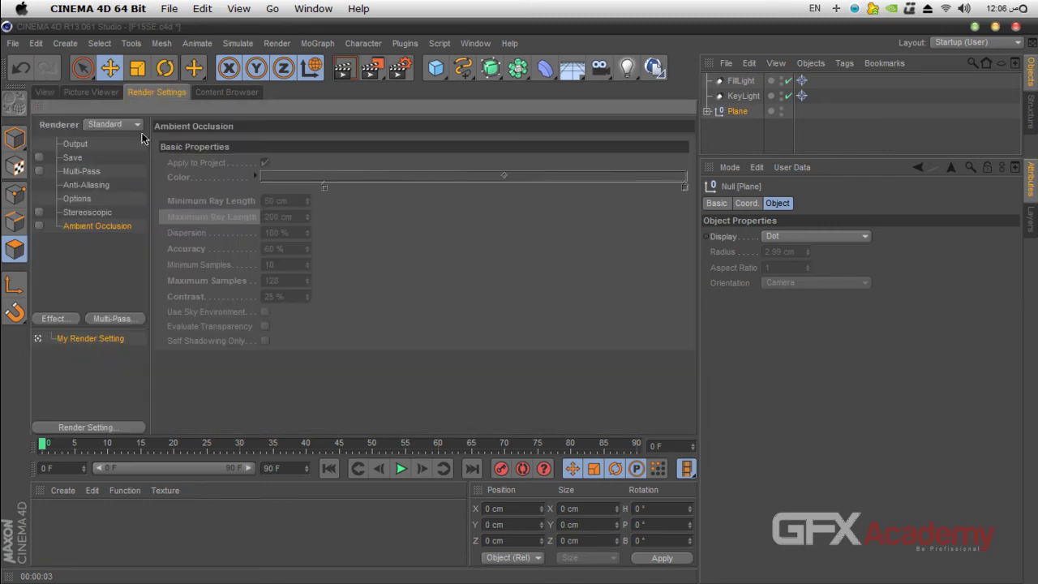
{"action": "left_click", "coordinate": [39, 227]}
{"action": "left_click", "coordinate": [45, 93]}
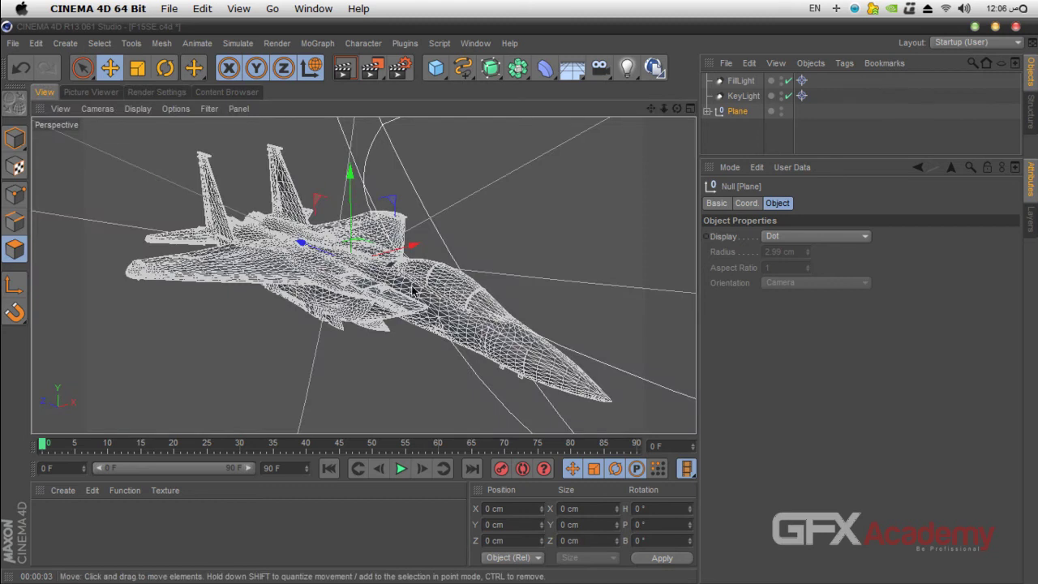
{"action": "left_click", "coordinate": [758, 152]}
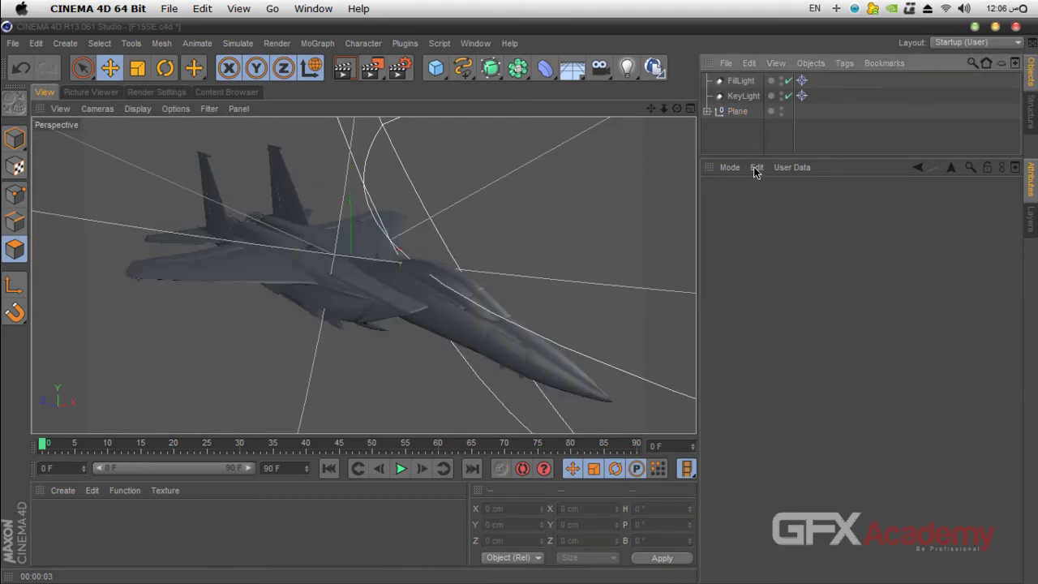
Step: Duplicate the FillLight and name the copy FxLight
{"action": "left_click", "coordinate": [741, 81]}
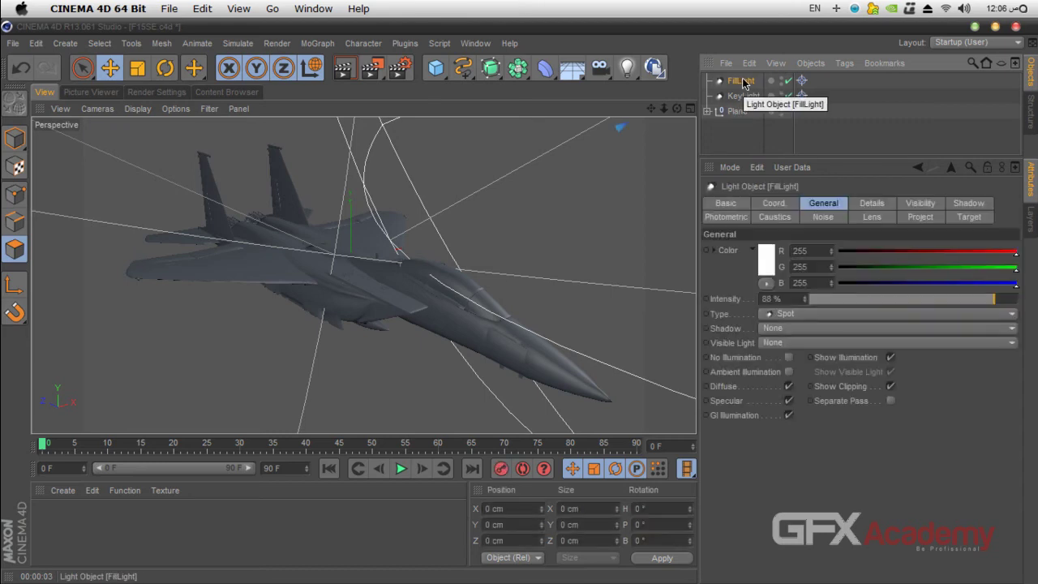
{"action": "left_click_drag", "start_coordinate": [743, 82], "coordinate": [746, 76], "text": "ctrl"}
{"action": "double_click", "coordinate": [747, 82]}
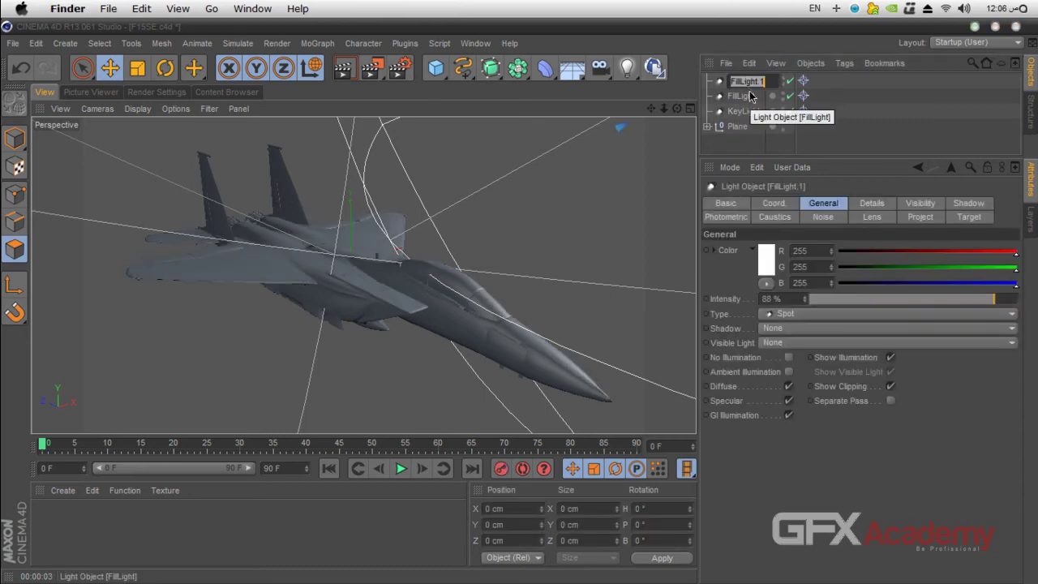
{"action": "type", "text": "FX"}
{"action": "key", "text": "BackSpace"}
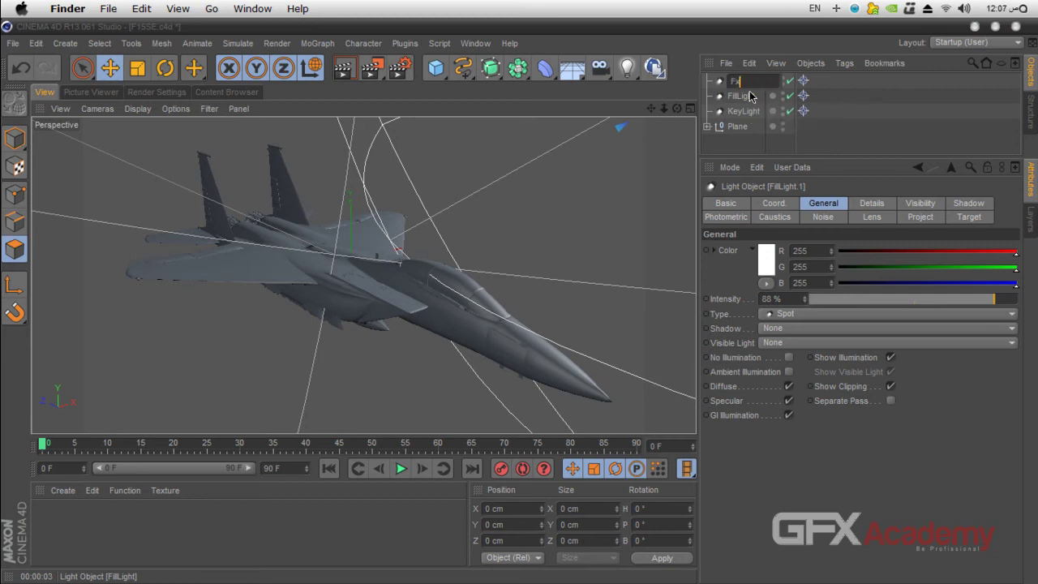
{"action": "type", "text": "xLight"}
{"action": "key", "text": "Return"}
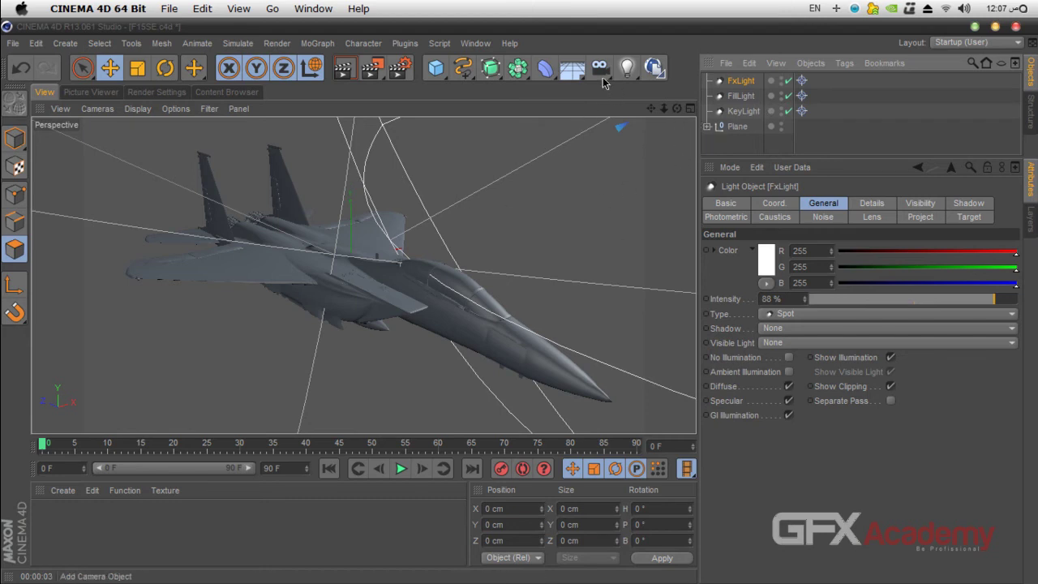
Step: Add a camera that keeps the current framing of the jet and return to the free editor view
{"action": "left_click_drag", "start_coordinate": [600, 68], "coordinate": [660, 86]}
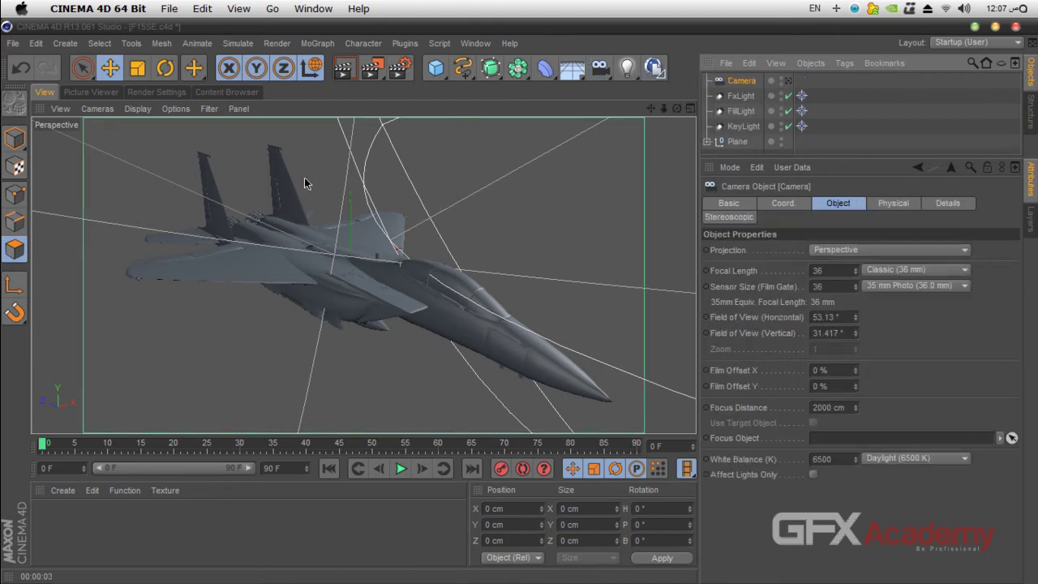
{"action": "left_click", "coordinate": [817, 109]}
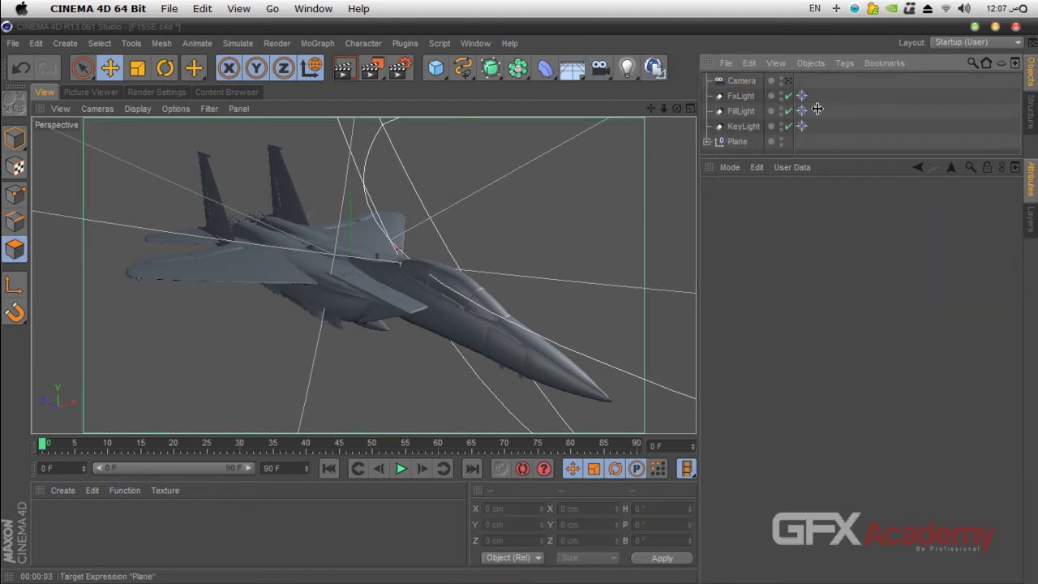
{"action": "left_click", "coordinate": [787, 80]}
Step: Move the FxLight around to a position behind the jet's tail
{"action": "left_click", "coordinate": [742, 128]}
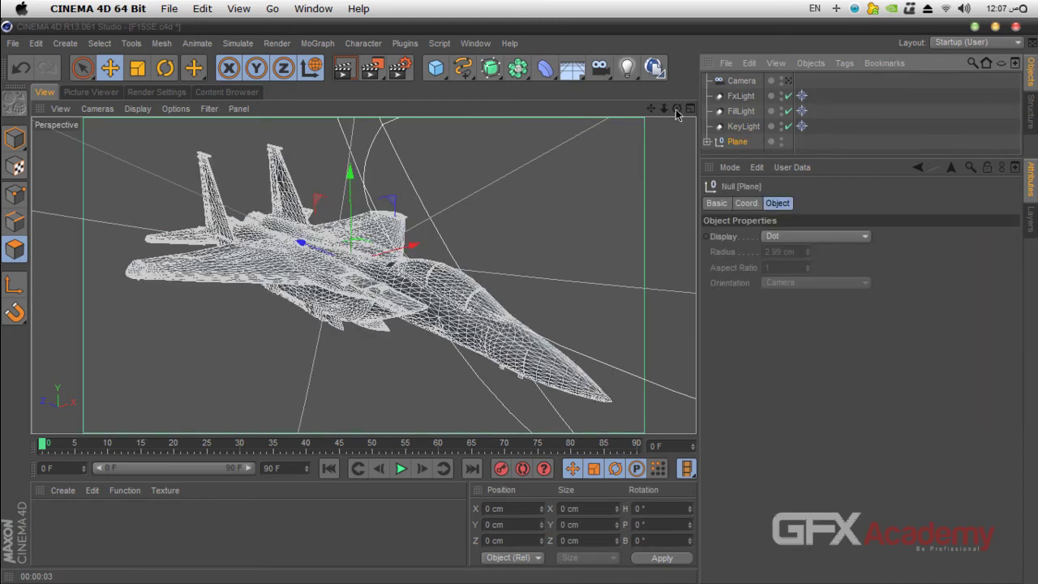
{"action": "scroll", "coordinate": [539, 222], "scroll_direction": "down", "scroll_amount": 4}
{"action": "left_click_drag", "start_coordinate": [652, 110], "coordinate": [519, 201]}
{"action": "scroll", "coordinate": [519, 202], "scroll_direction": "down", "scroll_amount": 6}
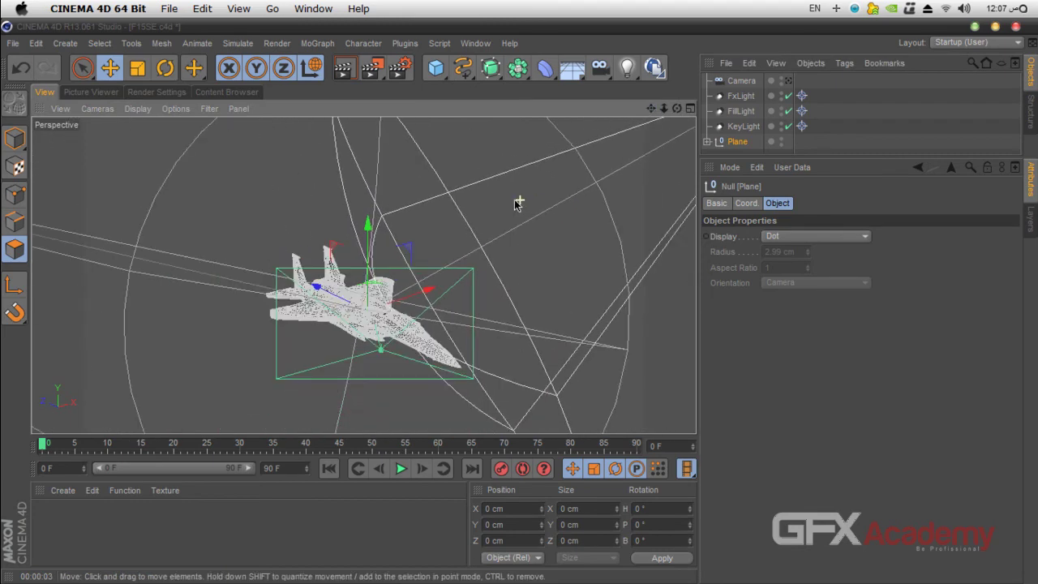
{"action": "left_click_drag", "start_coordinate": [662, 120], "coordinate": [362, 273]}
{"action": "left_click", "coordinate": [748, 110]}
{"action": "left_click", "coordinate": [748, 95]}
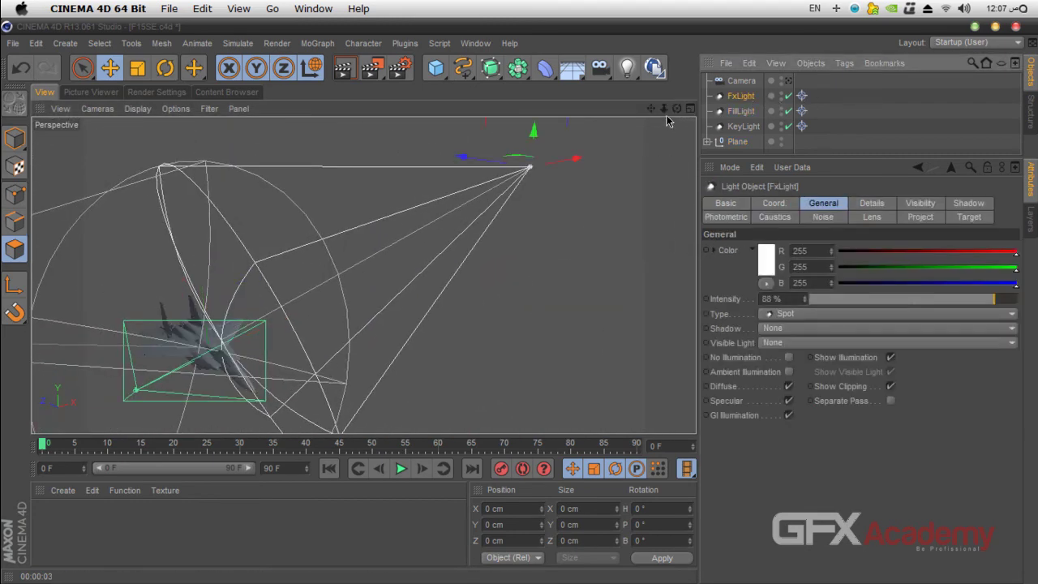
{"action": "left_click_drag", "start_coordinate": [677, 108], "coordinate": [363, 275]}
{"action": "left_click_drag", "start_coordinate": [548, 209], "coordinate": [216, 141]}
{"action": "scroll", "coordinate": [575, 168], "scroll_direction": "down", "scroll_amount": 5}
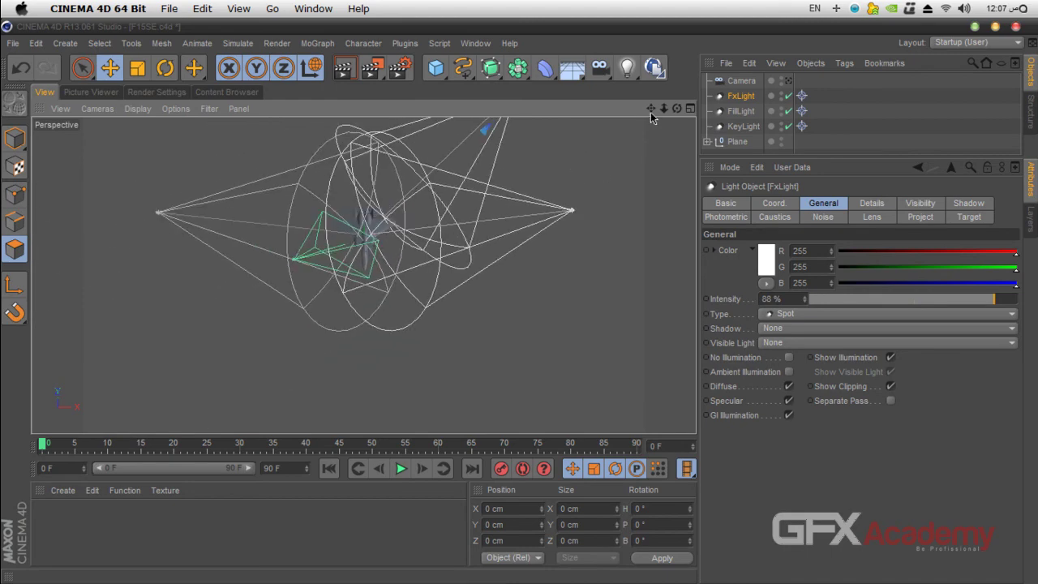
{"action": "left_click_drag", "start_coordinate": [651, 109], "coordinate": [593, 232]}
{"action": "left_click_drag", "start_coordinate": [484, 141], "coordinate": [467, 179]}
{"action": "left_click_drag", "start_coordinate": [520, 223], "coordinate": [396, 180]}
{"action": "left_click_drag", "start_coordinate": [676, 108], "coordinate": [647, 151]}
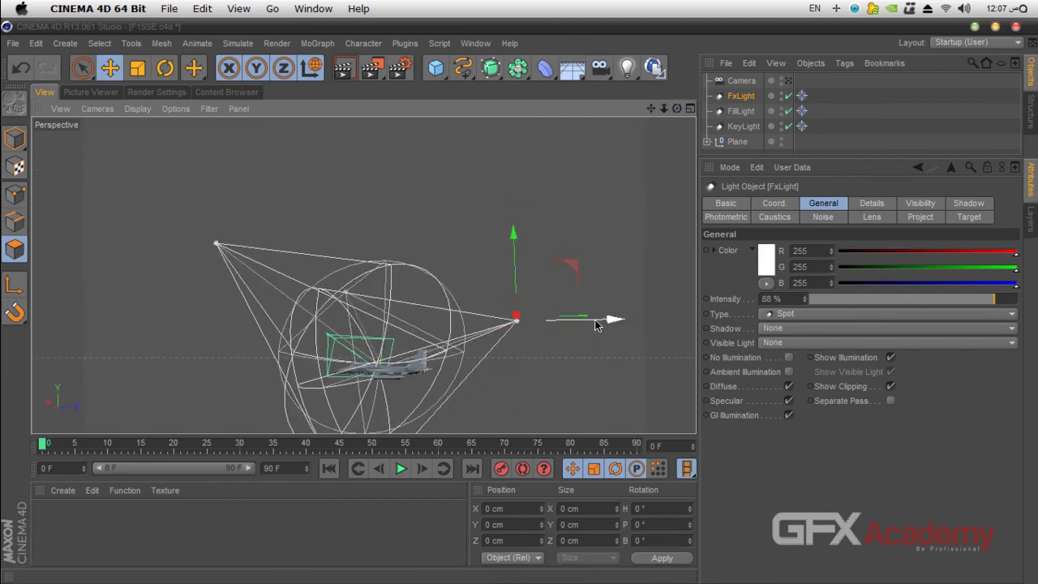
Step: Pull the FxLight farther back from the tail and raise it above the jet
{"action": "left_click_drag", "start_coordinate": [600, 322], "coordinate": [688, 305]}
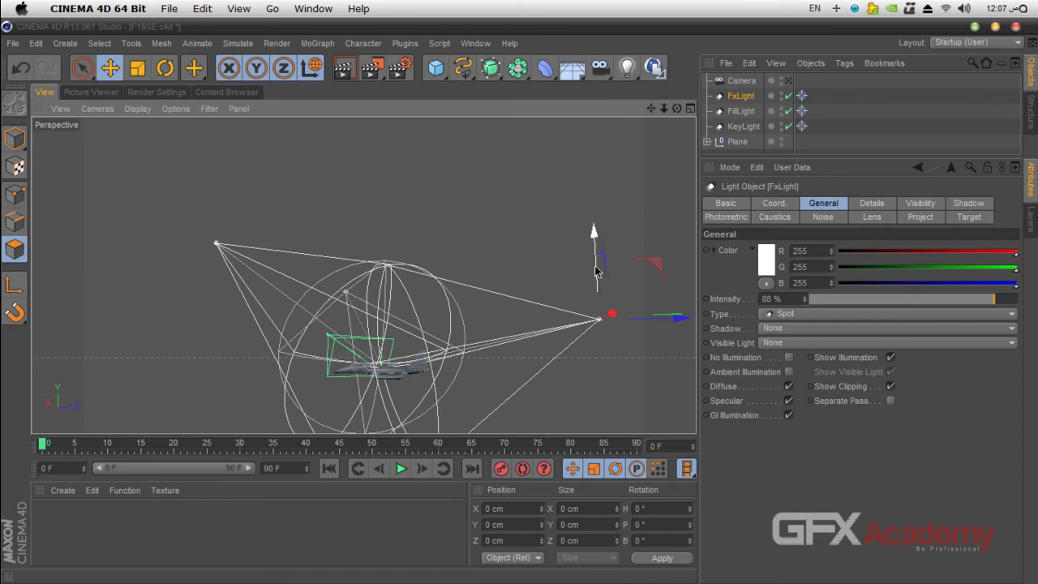
{"action": "left_click_drag", "start_coordinate": [598, 273], "coordinate": [572, 218]}
{"action": "left_click_drag", "start_coordinate": [641, 261], "coordinate": [641, 257]}
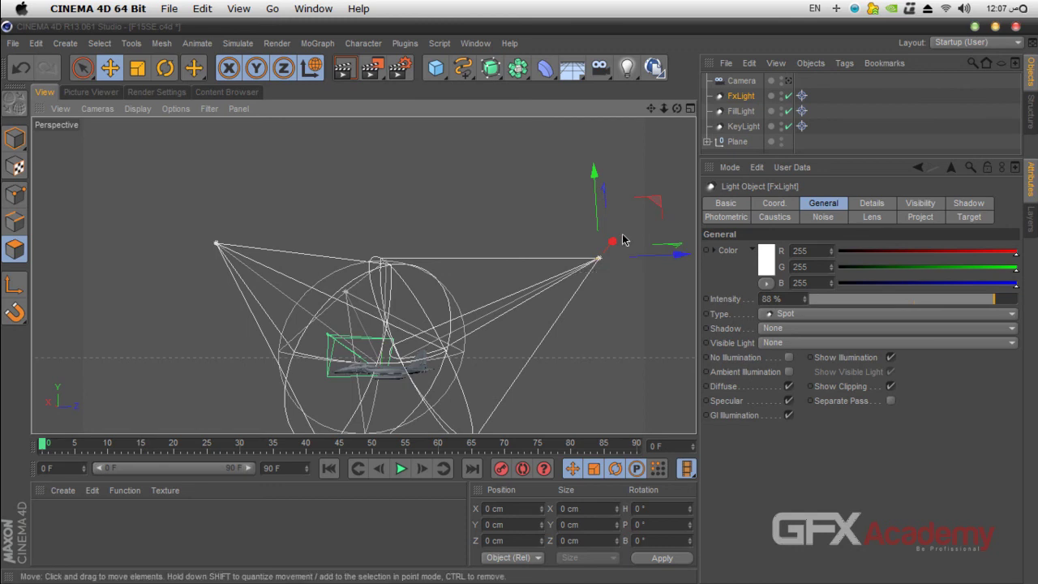
{"action": "left_click_drag", "start_coordinate": [597, 177], "coordinate": [600, 210]}
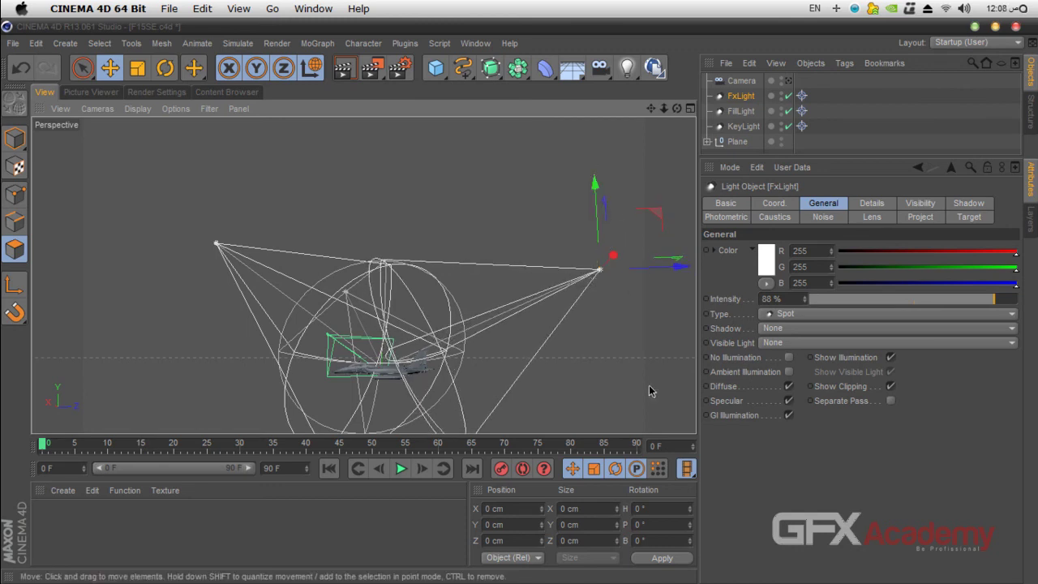
{"action": "left_click", "coordinate": [99, 109]}
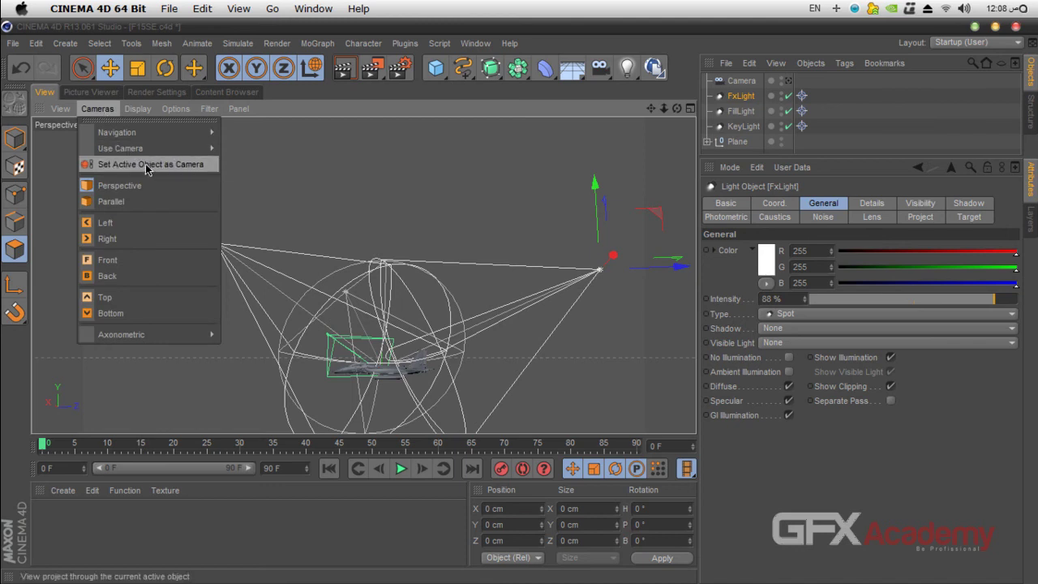
{"action": "left_click", "coordinate": [650, 109]}
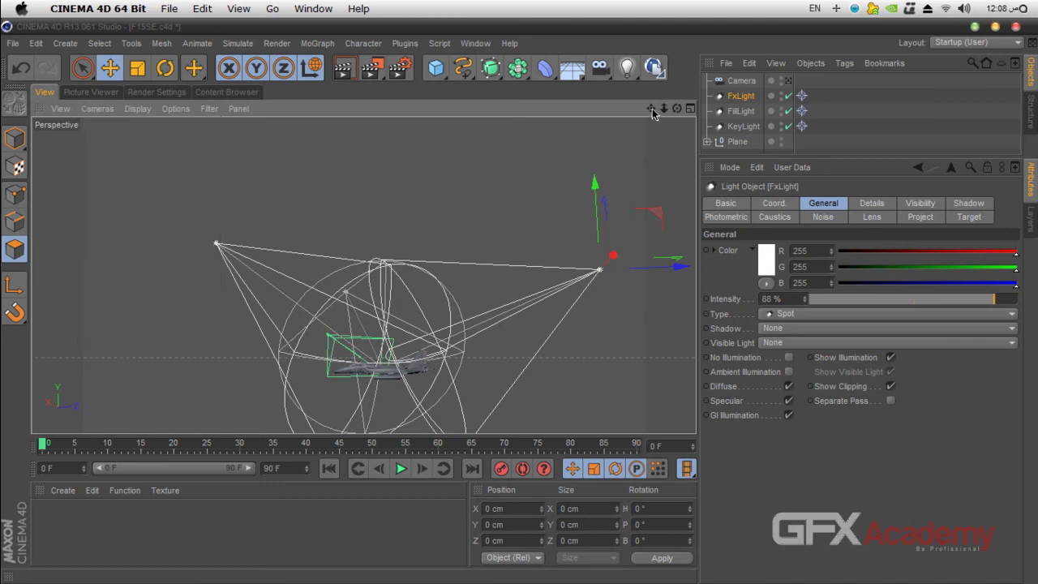
Step: Set the FxLight's intensity to 100 % and its colour to light blue, RGB 194, 222, 242
{"action": "left_click_drag", "start_coordinate": [649, 107], "coordinate": [629, 139]}
{"action": "scroll", "coordinate": [457, 273], "scroll_direction": "up", "scroll_amount": 5}
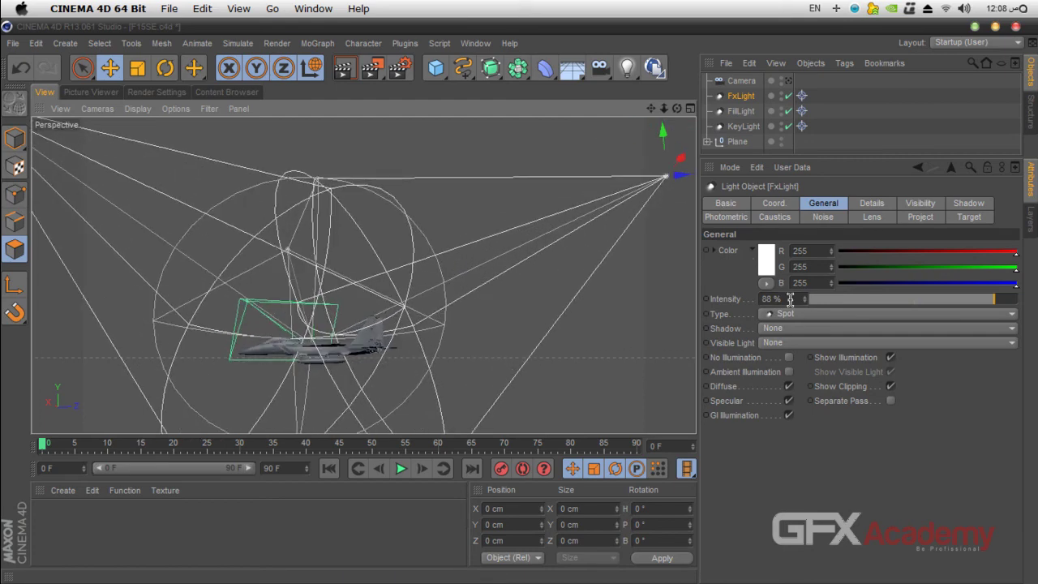
{"action": "left_click_drag", "start_coordinate": [790, 300], "coordinate": [743, 298]}
{"action": "type", "text": "100"}
{"action": "key", "text": "Return"}
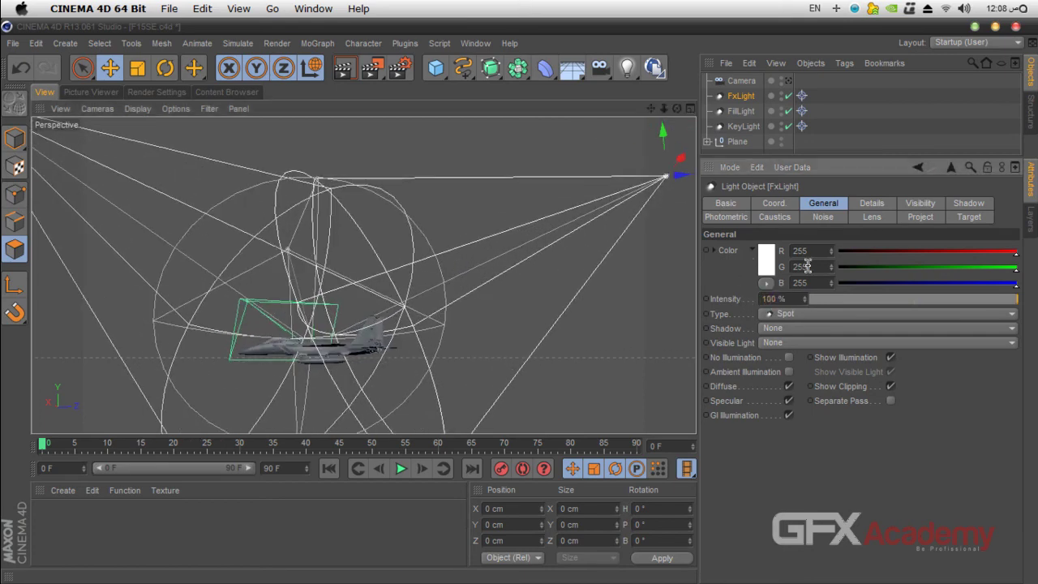
{"action": "left_click", "coordinate": [767, 267]}
{"action": "left_click", "coordinate": [814, 209]}
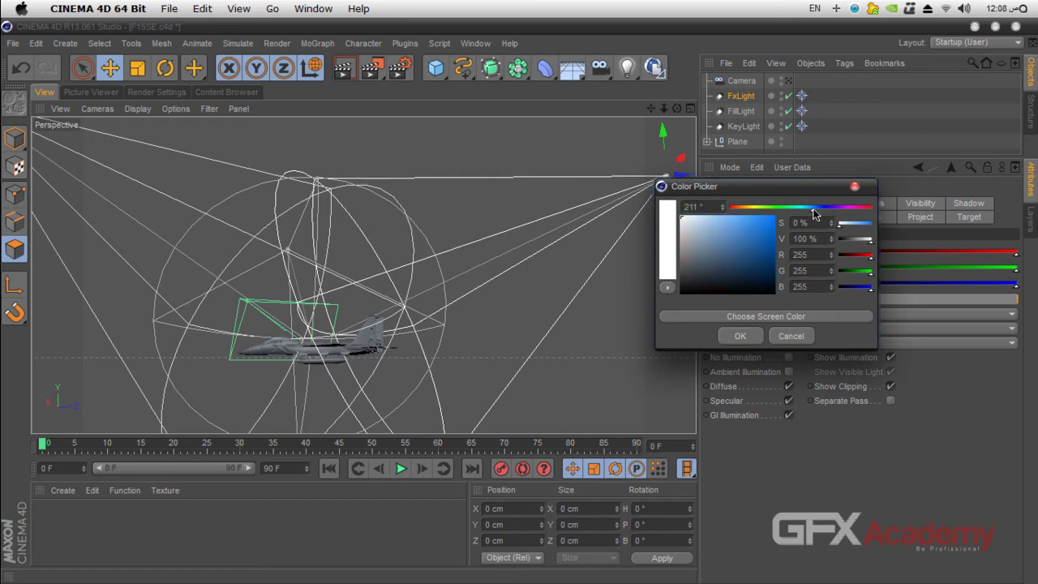
{"action": "left_click_drag", "start_coordinate": [685, 217], "coordinate": [699, 220]}
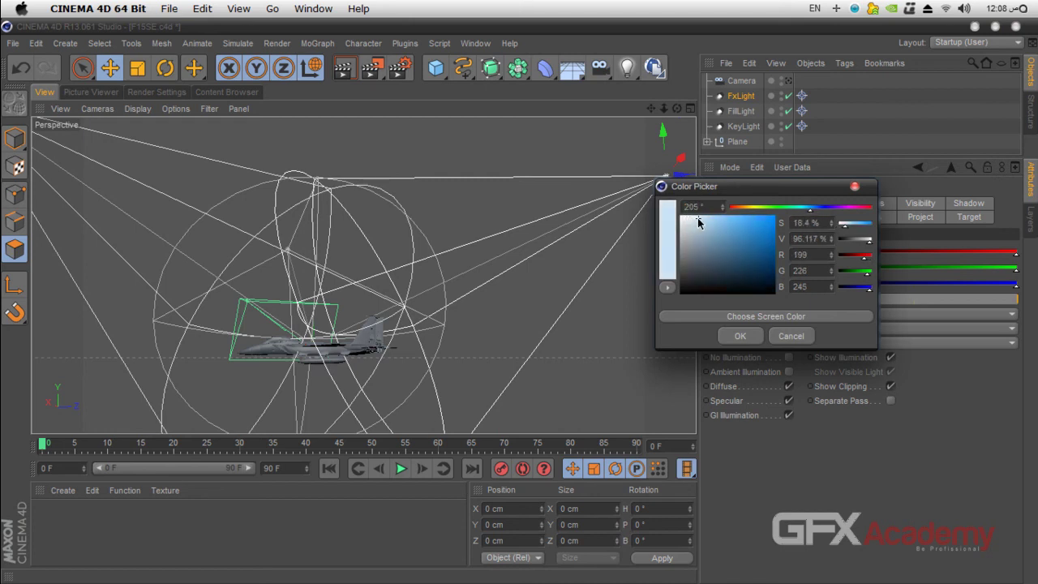
{"action": "left_click", "coordinate": [738, 337]}
Step: Look through the camera, render the view to check the FxLight on the jet, and enlarge the object list
{"action": "left_click", "coordinate": [789, 81]}
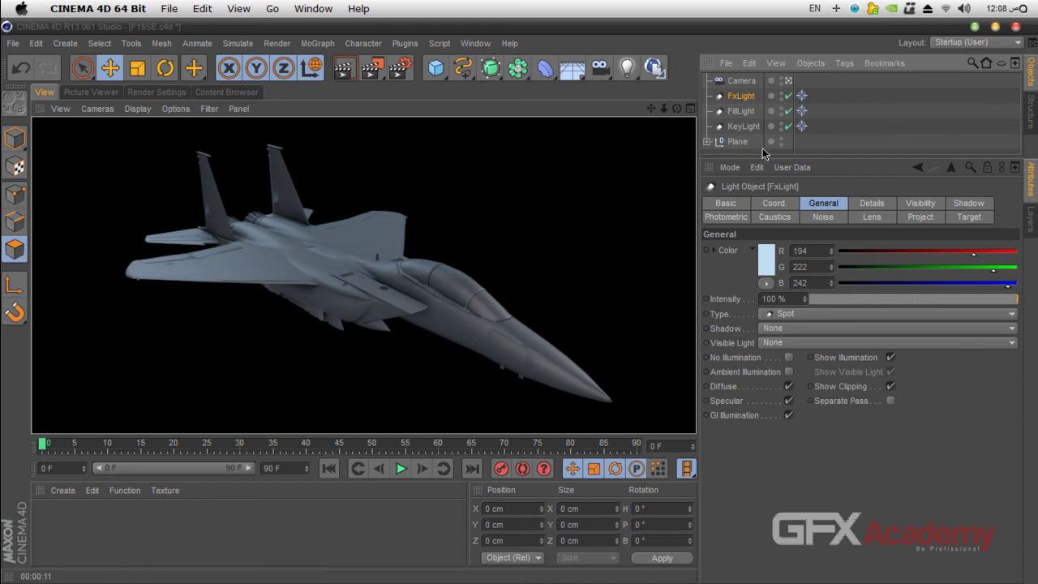
{"action": "left_click_drag", "start_coordinate": [766, 154], "coordinate": [779, 263]}
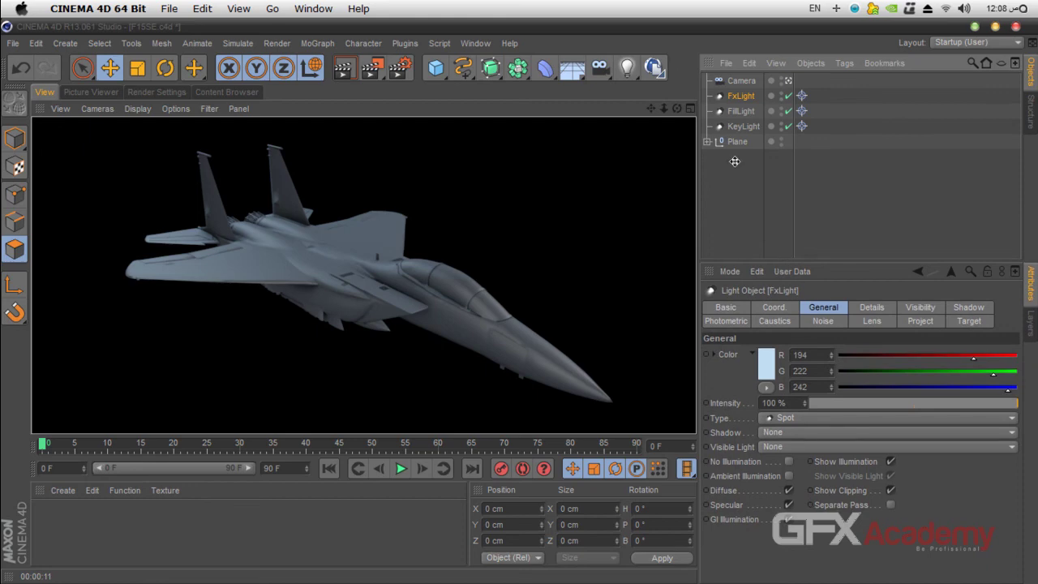
{"action": "left_click", "coordinate": [734, 161]}
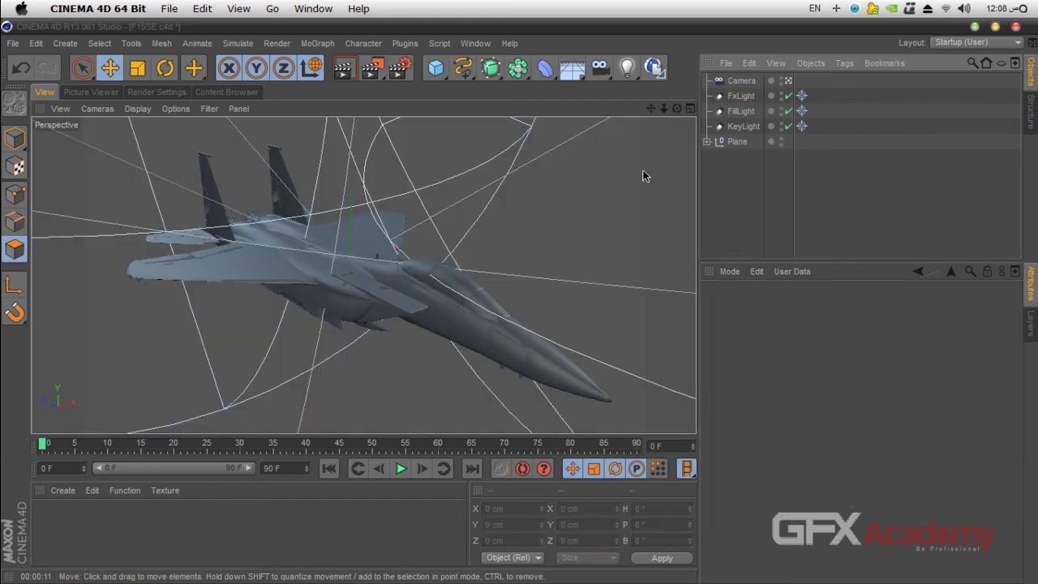
Step: Add an Omni light and lower it well below the jet
{"action": "left_click_drag", "start_coordinate": [628, 72], "coordinate": [665, 88]}
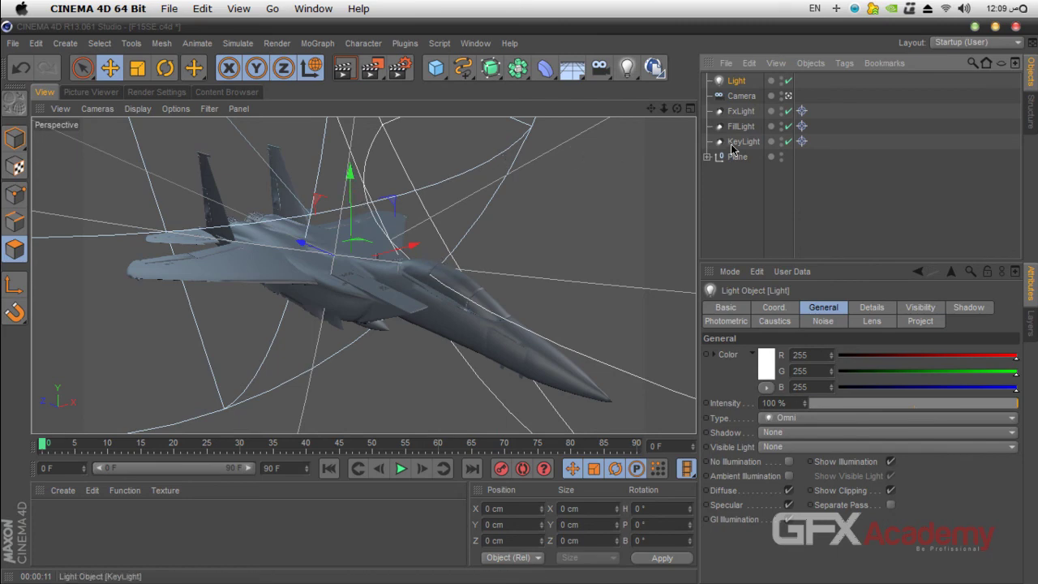
{"action": "left_click", "coordinate": [787, 97]}
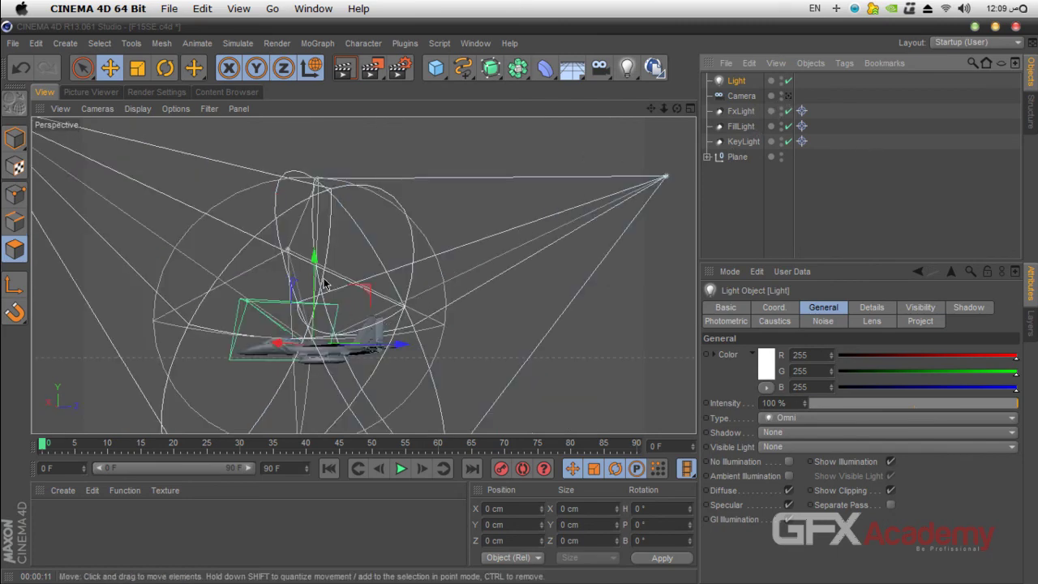
{"action": "left_click_drag", "start_coordinate": [324, 283], "coordinate": [324, 412]}
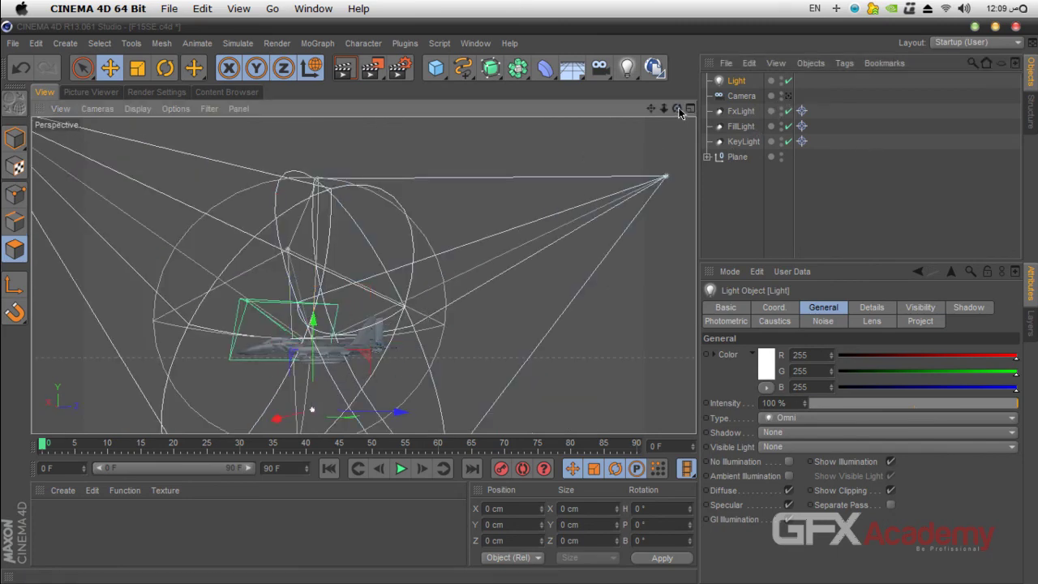
{"action": "left_click_drag", "start_coordinate": [680, 112], "coordinate": [624, 120]}
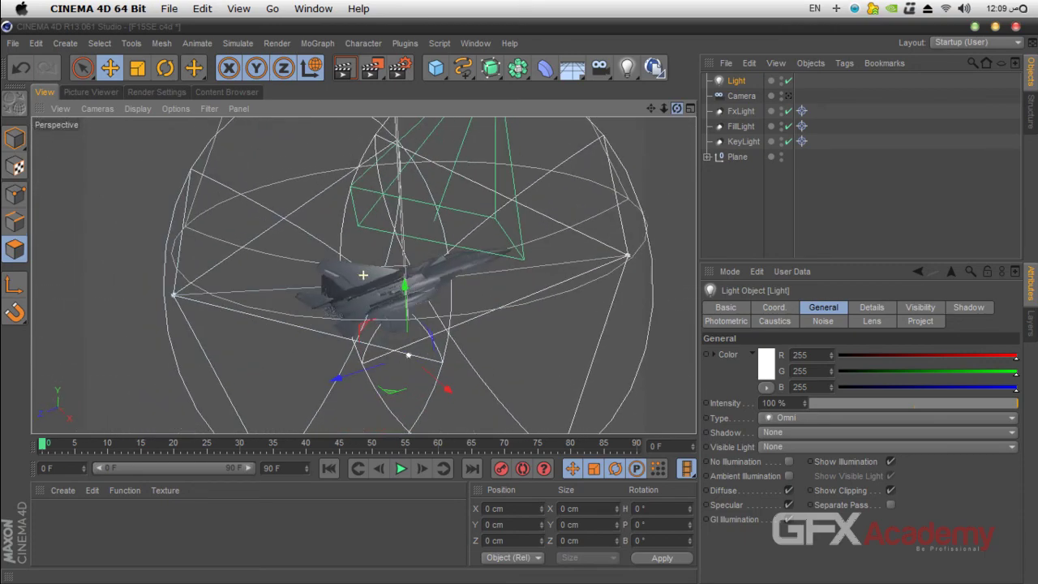
{"action": "left_click_drag", "start_coordinate": [409, 336], "coordinate": [379, 410]}
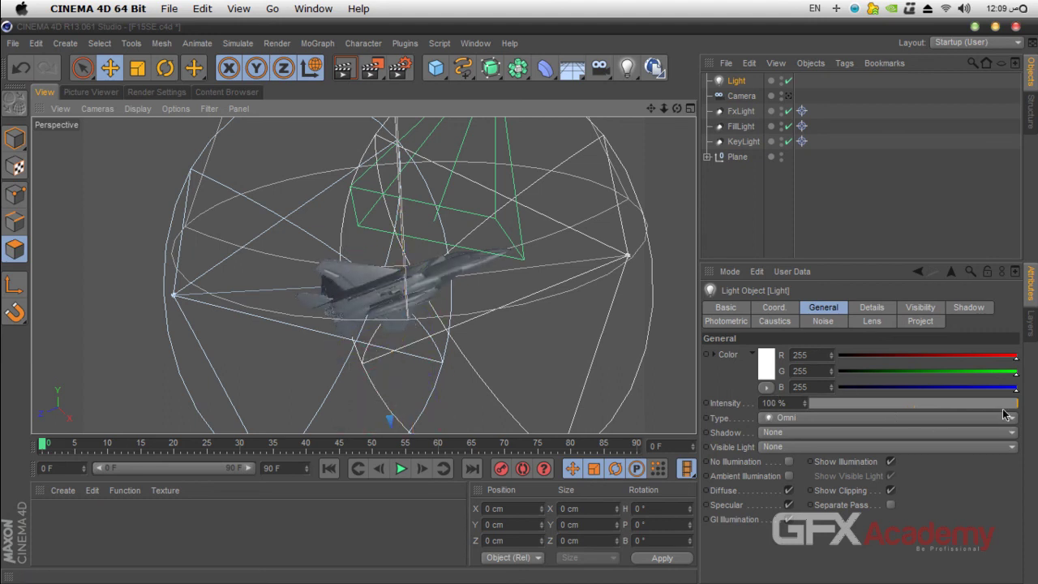
Step: Set the new Omni light's intensity to 85 %, move it beneath the Camera in the object list and rename it LowerLight
{"action": "left_click_drag", "start_coordinate": [1004, 410], "coordinate": [973, 411]}
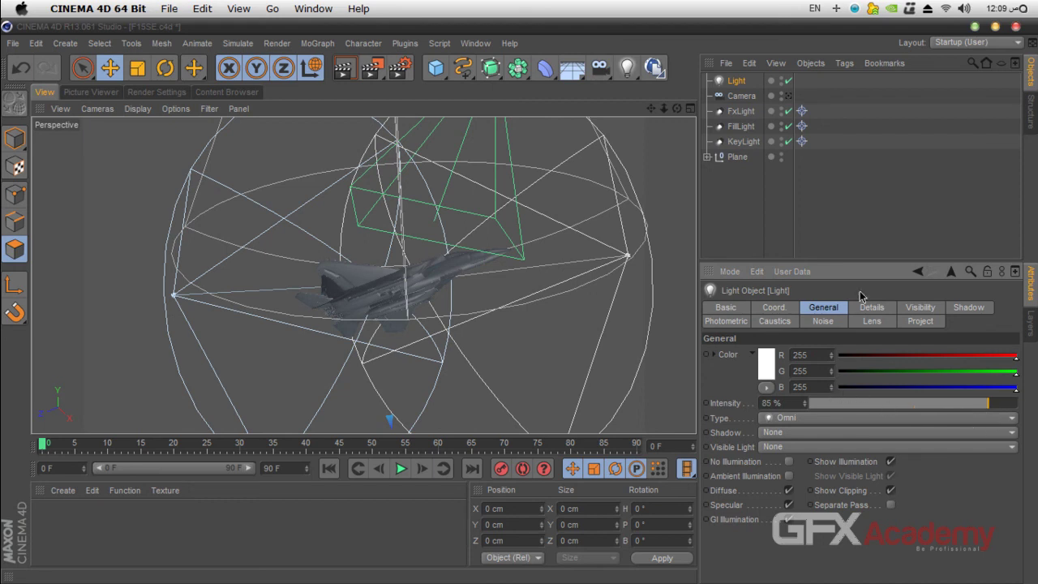
{"action": "left_click_drag", "start_coordinate": [737, 82], "coordinate": [740, 104]}
{"action": "double_click", "coordinate": [737, 98]}
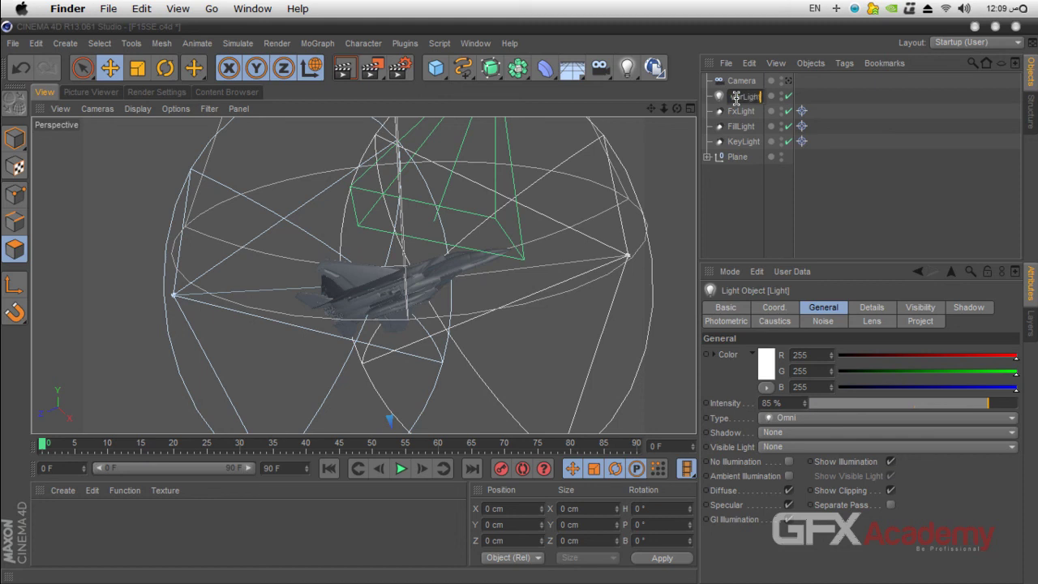
{"action": "type", "text": "LowerLight"}
{"action": "key", "text": "Return"}
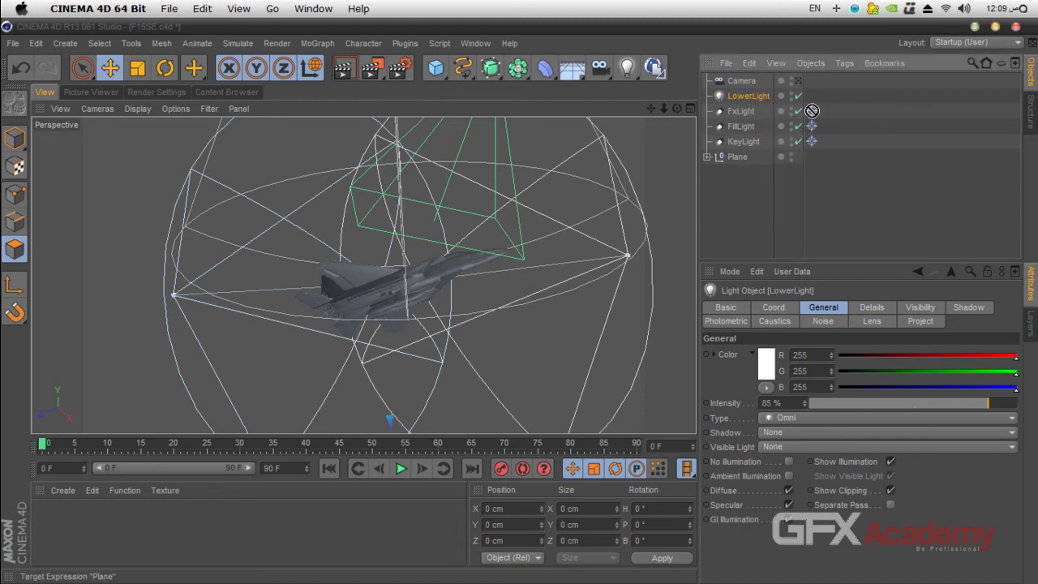
Step: Copy the FxLight's Target tag onto LowerLight and group all four lights under one null
{"action": "left_click_drag", "start_coordinate": [812, 110], "coordinate": [812, 95], "text": "ctrl"}
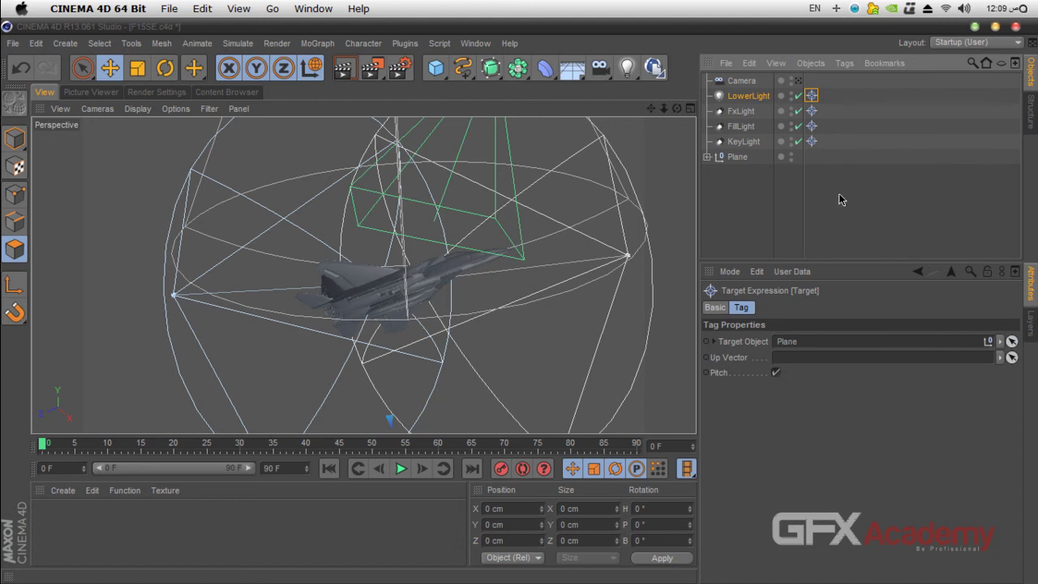
{"action": "left_click", "coordinate": [748, 177]}
{"action": "left_click_drag", "start_coordinate": [766, 151], "coordinate": [767, 91]}
{"action": "key", "text": "alt+g"}
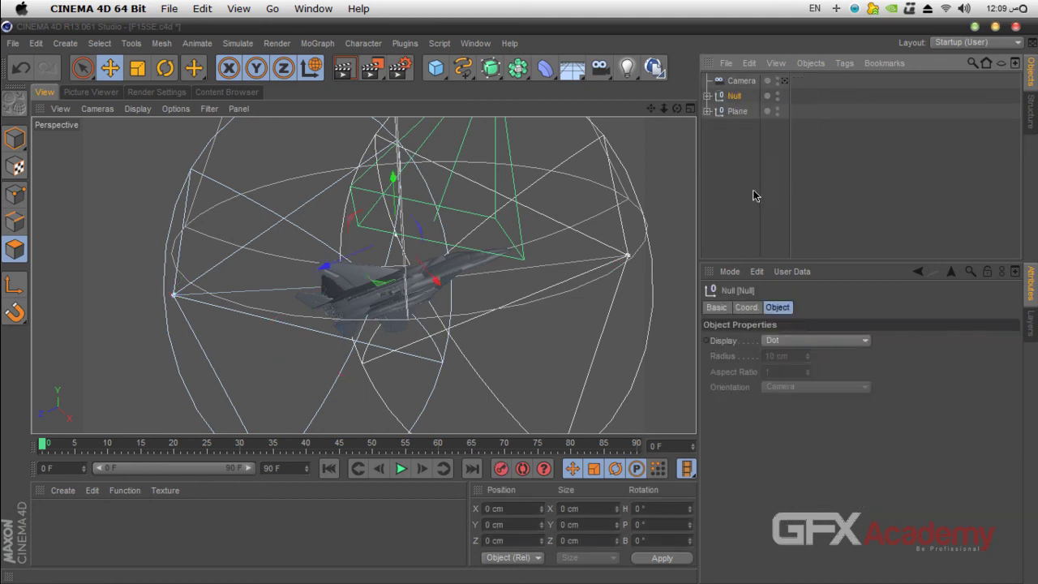
Step: Rename the null holding the lights as TempLighting and deselect it
{"action": "double_click", "coordinate": [736, 96]}
{"action": "type", "text": "Temp"}
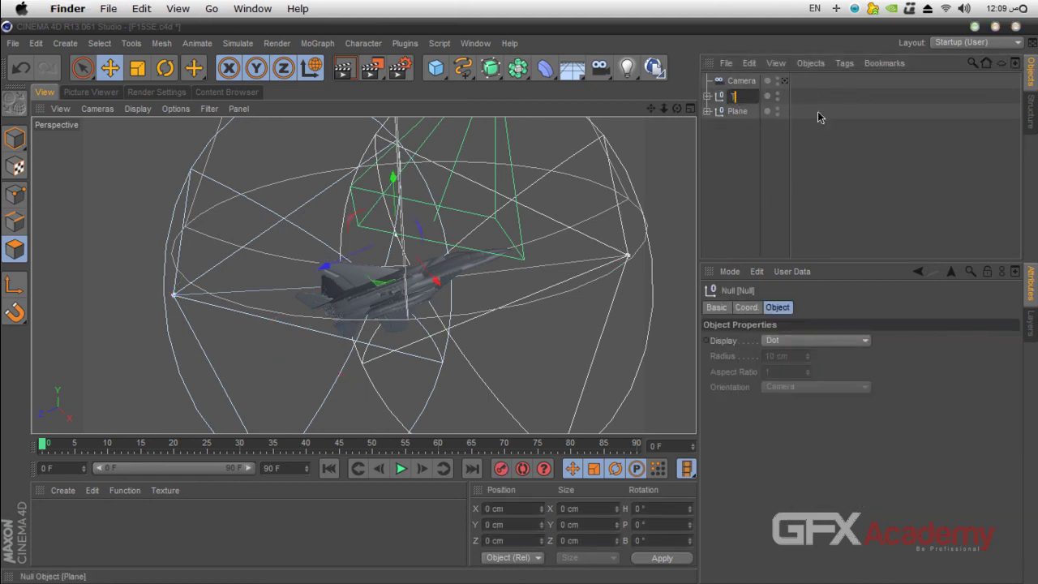
{"action": "type", "text": "ighting"}
{"action": "key", "text": "Return"}
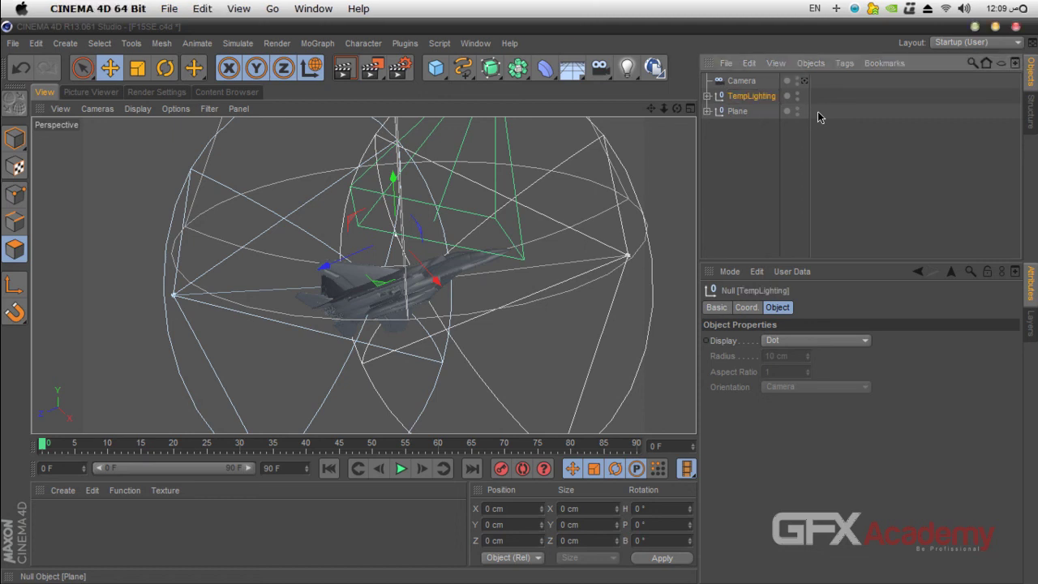
{"action": "left_click", "coordinate": [844, 142]}
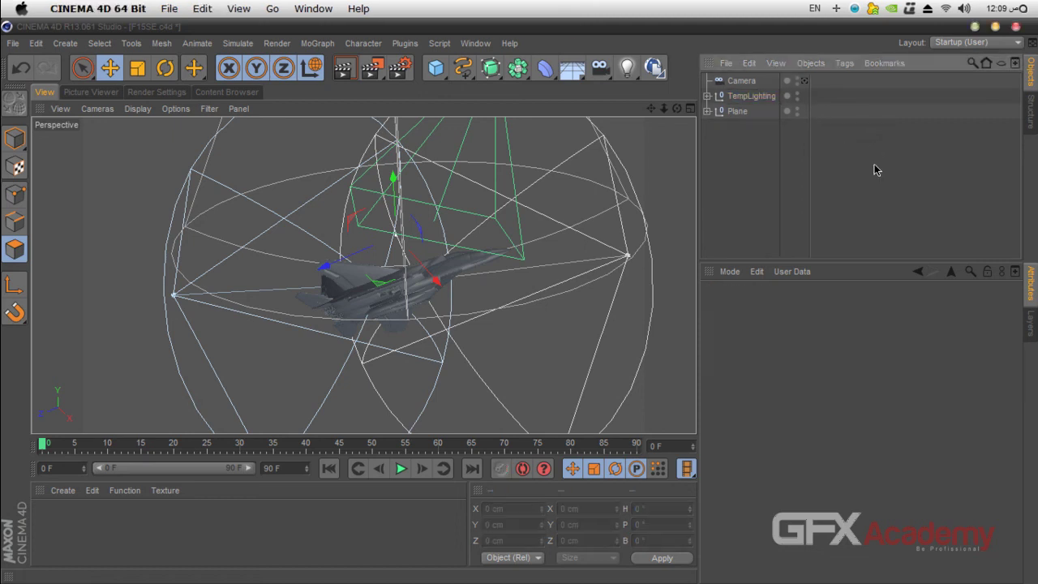
Step: Look through the camera, set ambient occlusion's maximum ray length to 150 cm and shift the dark gradient knot towards the white end
{"action": "left_click", "coordinate": [803, 81]}
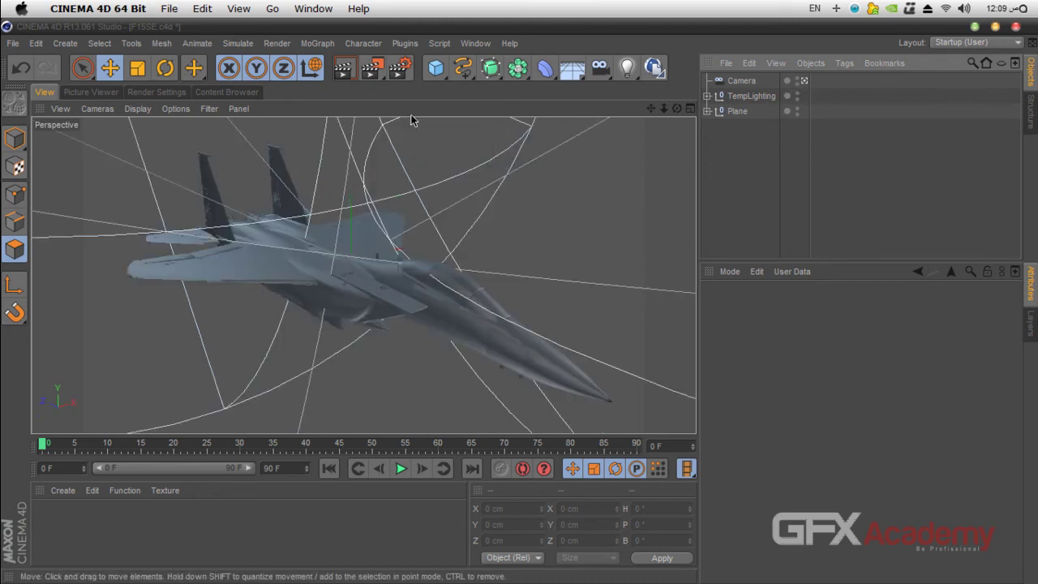
{"action": "left_click", "coordinate": [163, 94]}
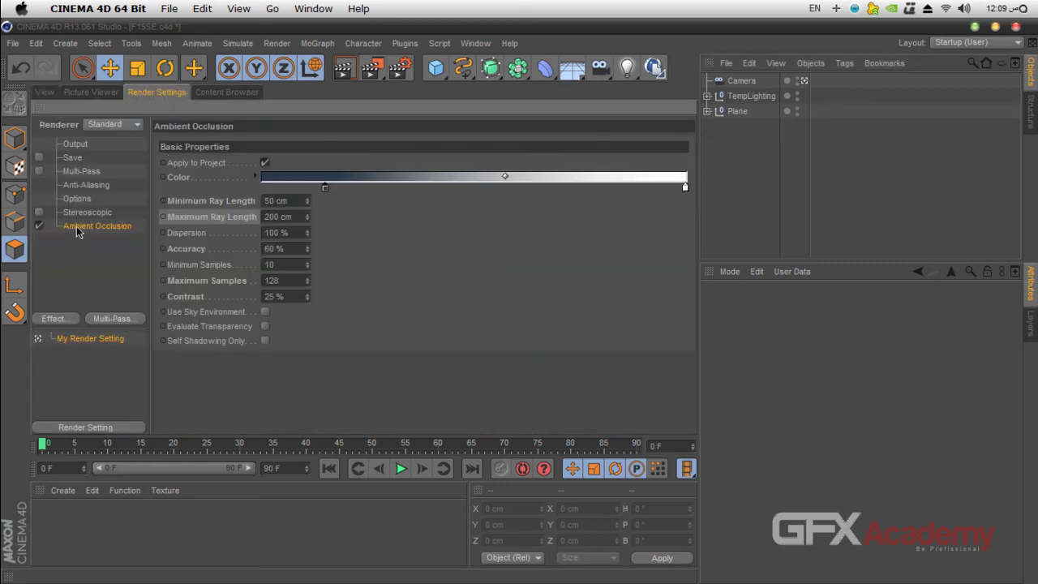
{"action": "left_click", "coordinate": [285, 217]}
{"action": "type", "text": "150"}
{"action": "left_click_drag", "start_coordinate": [326, 189], "coordinate": [398, 191]}
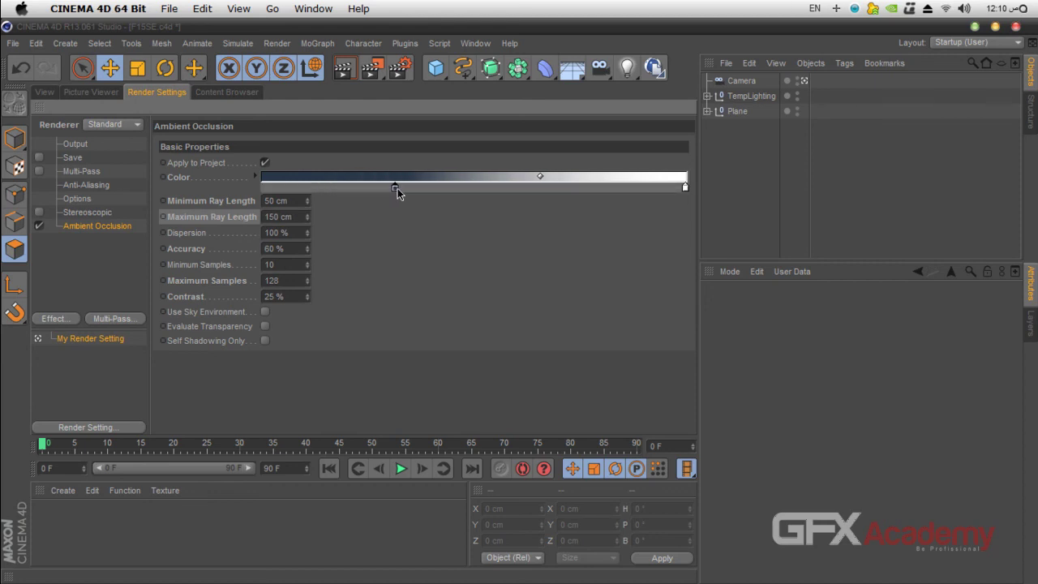
Step: Set the ambient occlusion minimum samples to 8
{"action": "left_click", "coordinate": [284, 296]}
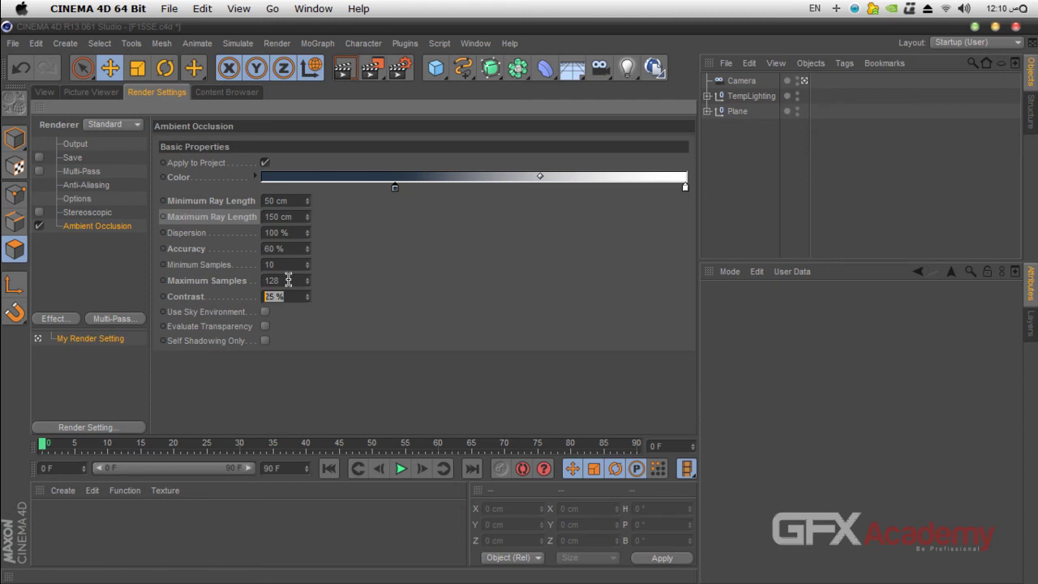
{"action": "left_click", "coordinate": [286, 265]}
{"action": "key", "text": "Return"}
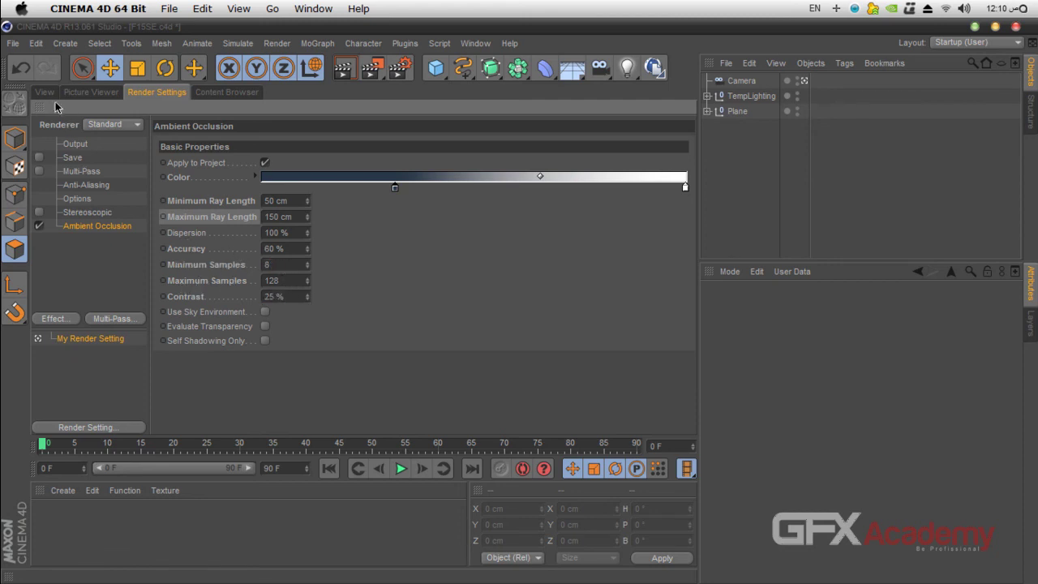
Step: Render the camera view to the Picture Viewer and examine the lit jet in a separate maximized viewer window
{"action": "left_click", "coordinate": [372, 70]}
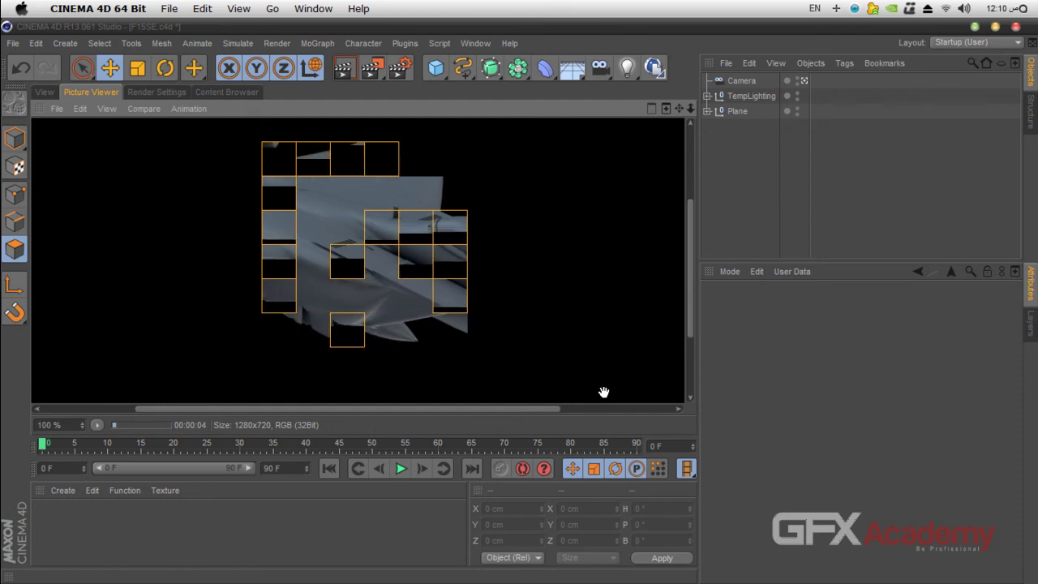
{"action": "scroll", "coordinate": [531, 359], "scroll_direction": "down", "scroll_amount": 3}
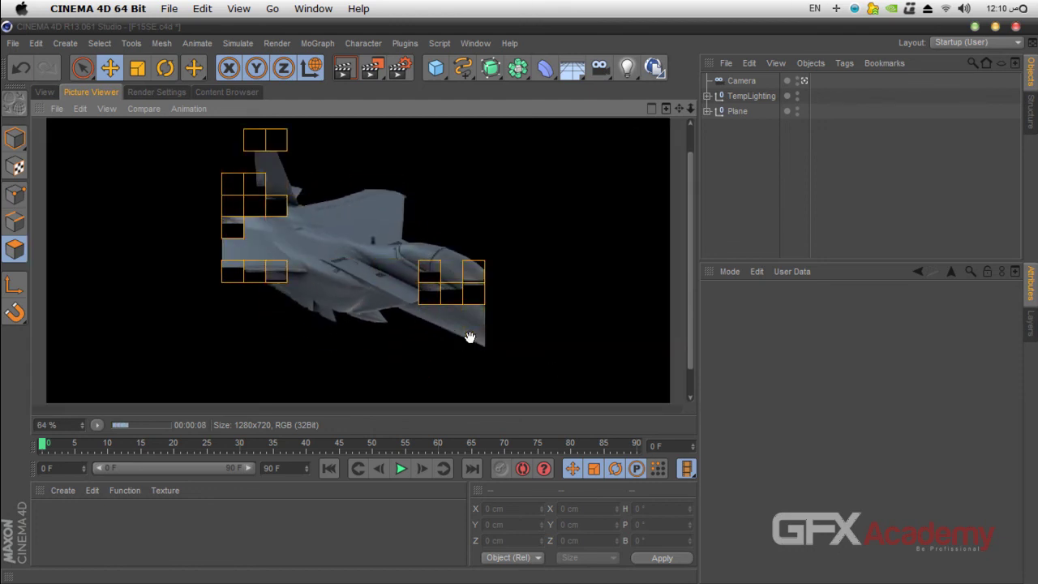
{"action": "scroll", "coordinate": [531, 348], "scroll_direction": "up", "scroll_amount": 1}
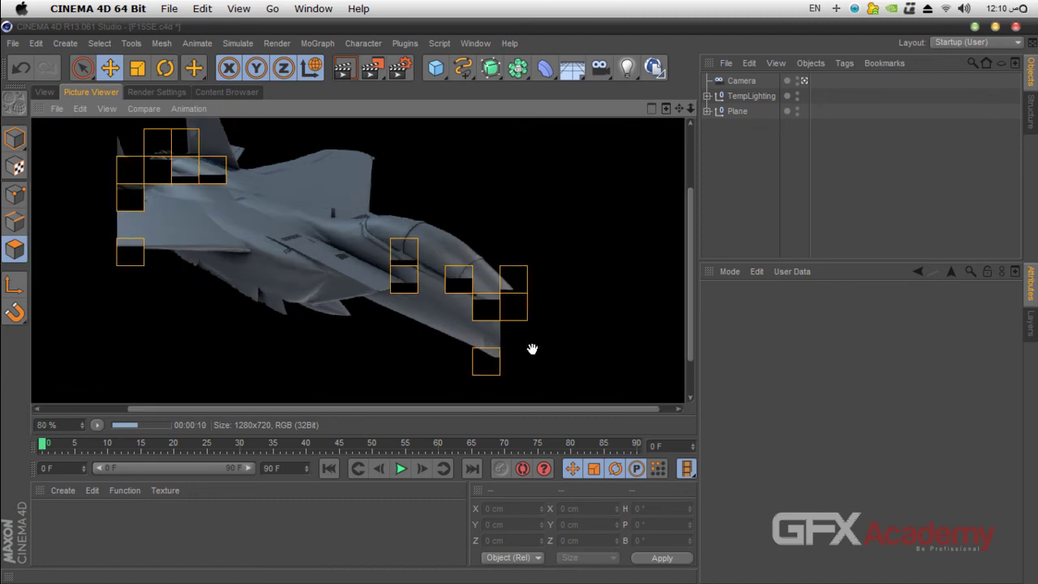
{"action": "scroll", "coordinate": [531, 348], "scroll_direction": "up", "scroll_amount": 1}
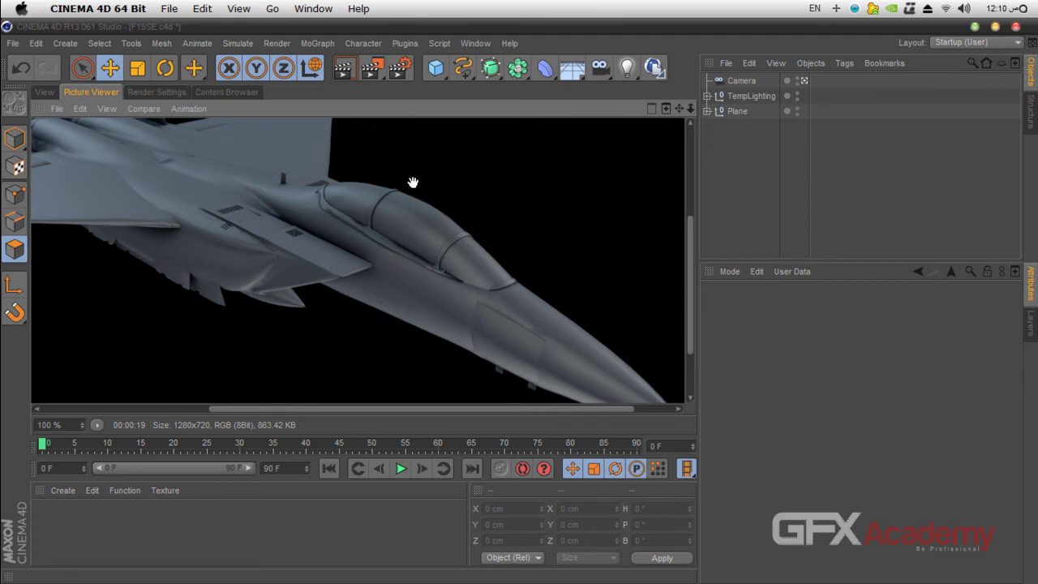
{"action": "left_click", "coordinate": [666, 108]}
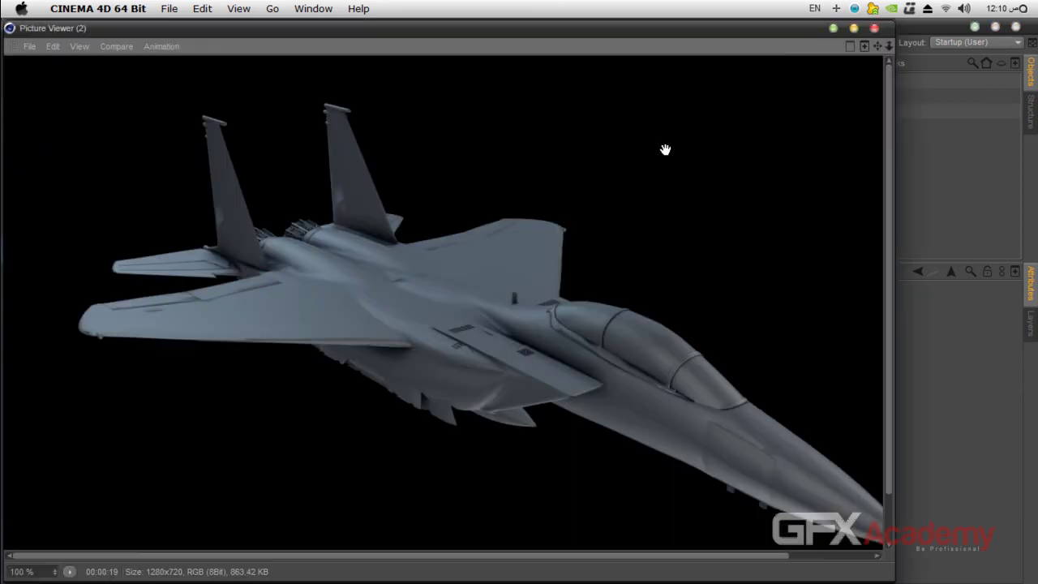
{"action": "left_click", "coordinate": [853, 28]}
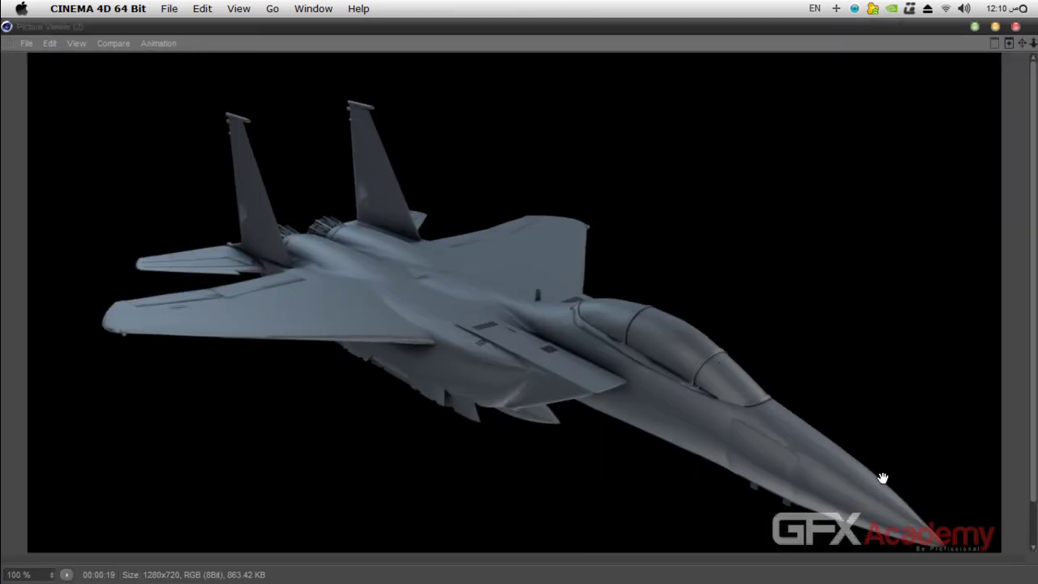